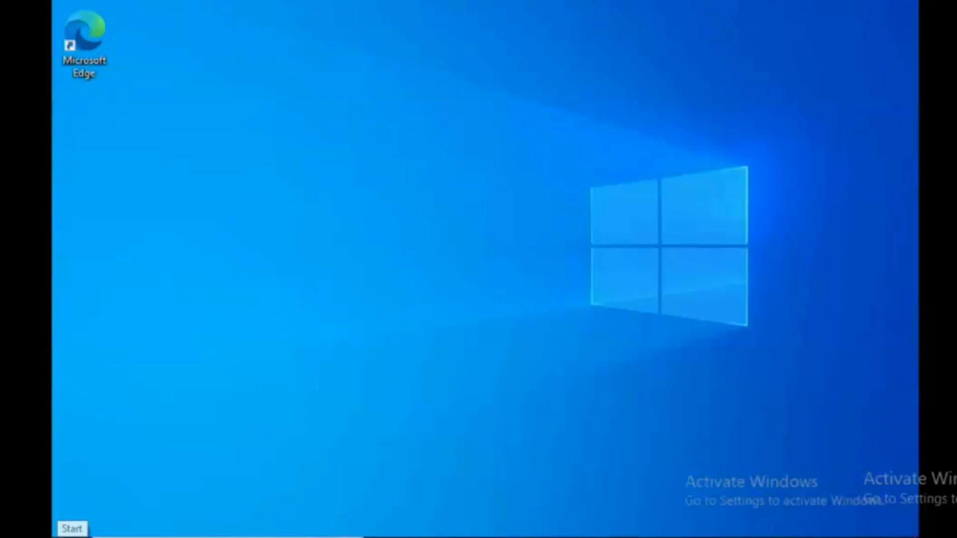
Launch Settings from Start, maximize it, and go to Accounts > Family & other users.
left_click(72, 528)
mouse_move(88, 395)
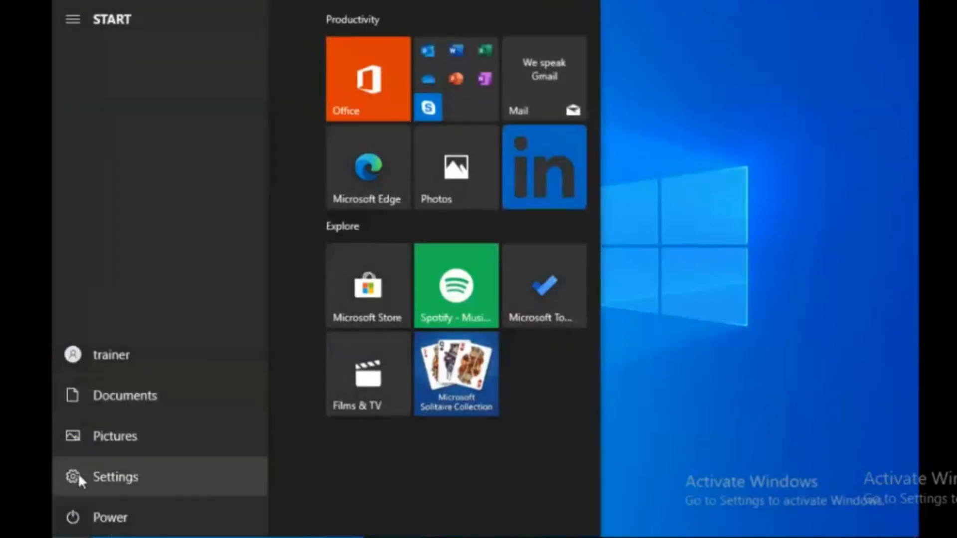
left_click(113, 483)
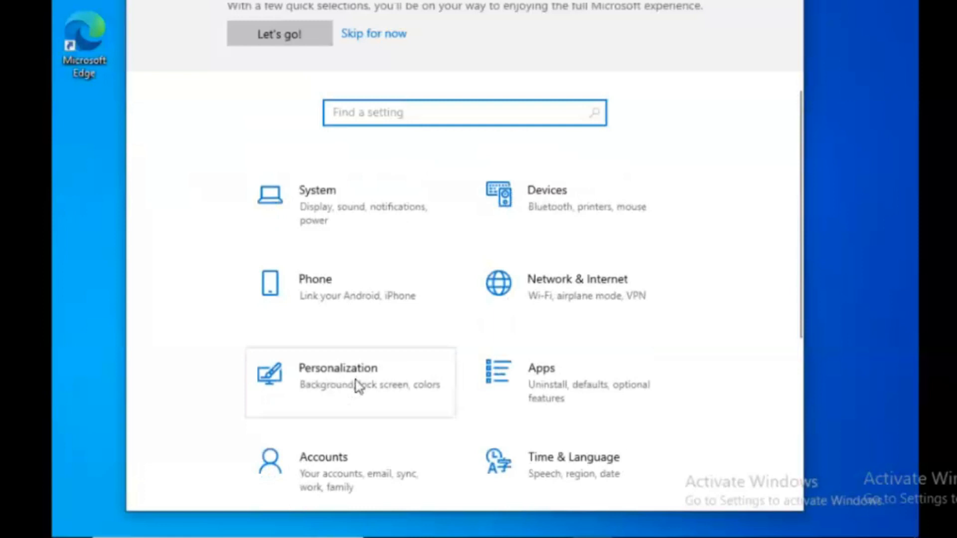
left_click(361, 463)
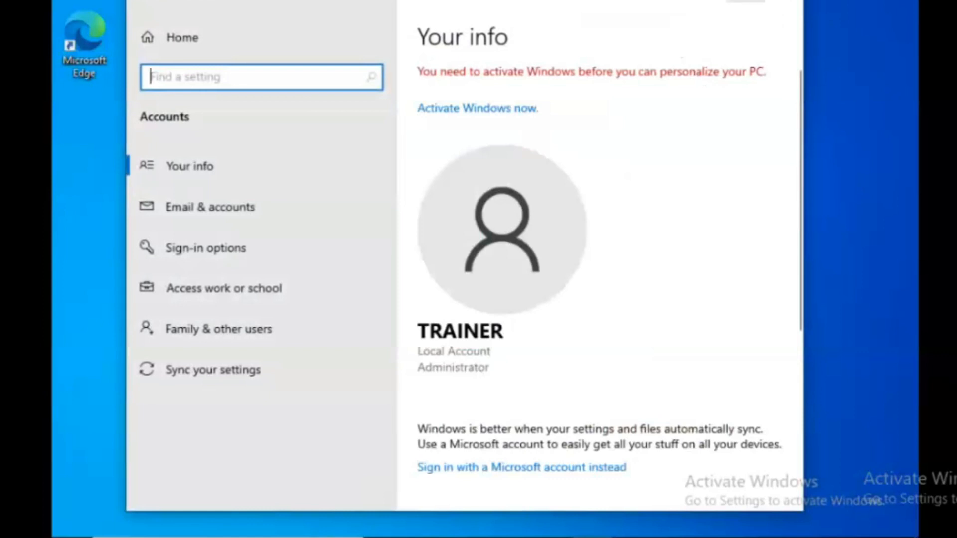
left_click(745, 2)
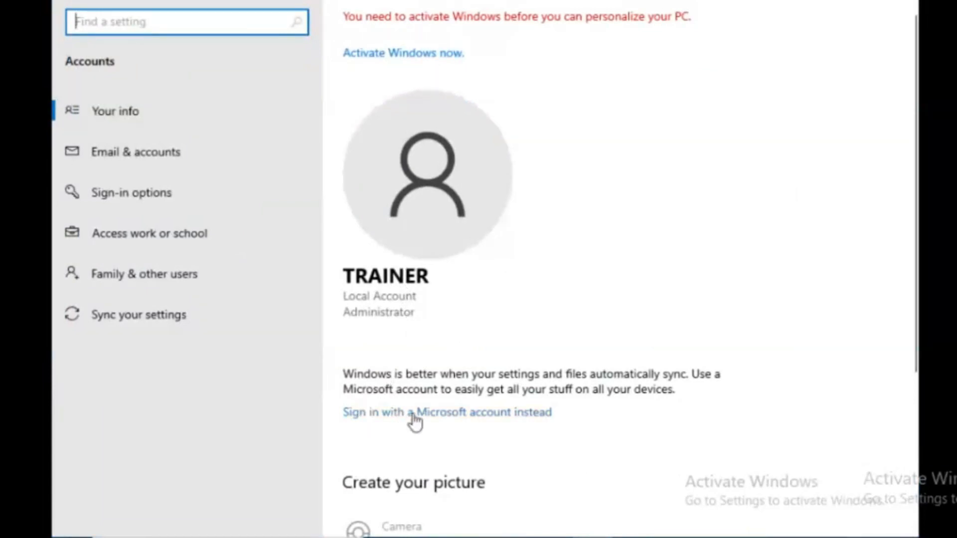
scroll(542, 414, "down", 5)
scroll(543, 413, "up", 5)
left_click(151, 280)
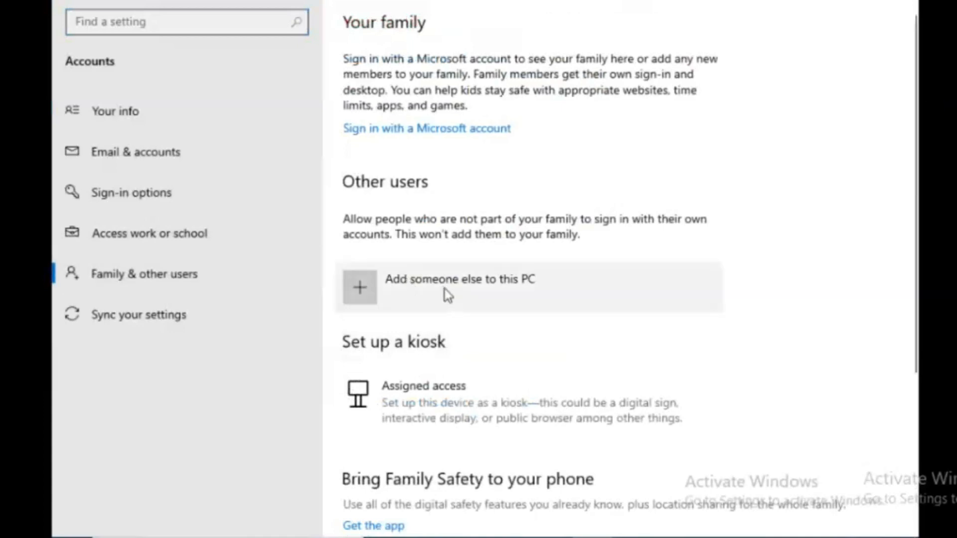
Choose to add someone else, without sign-in info and without a Microsoft account.
left_click(395, 287)
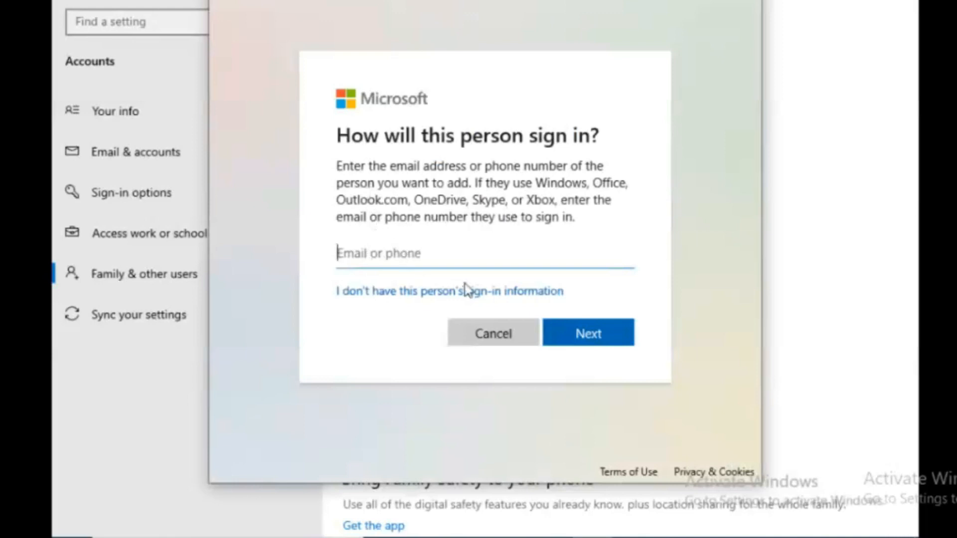
left_click(446, 292)
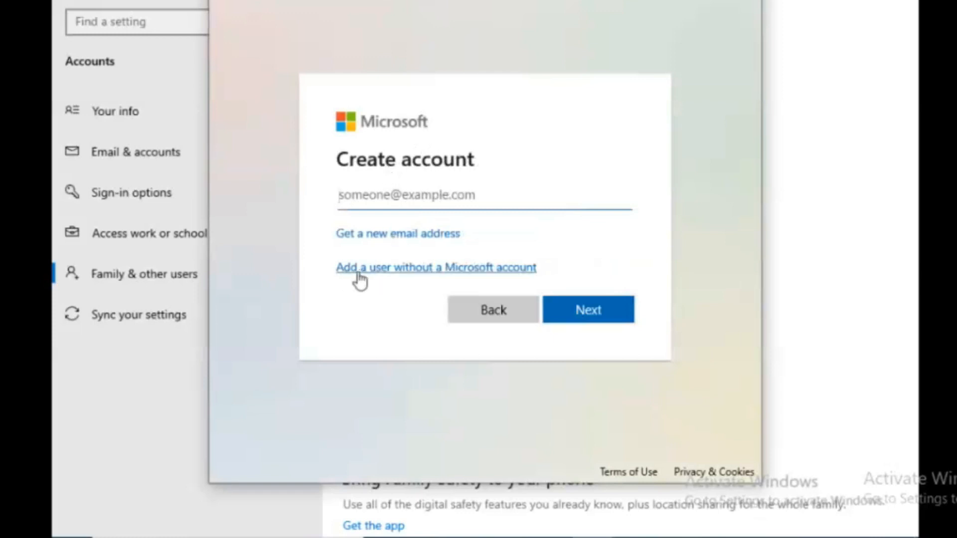
left_click(428, 269)
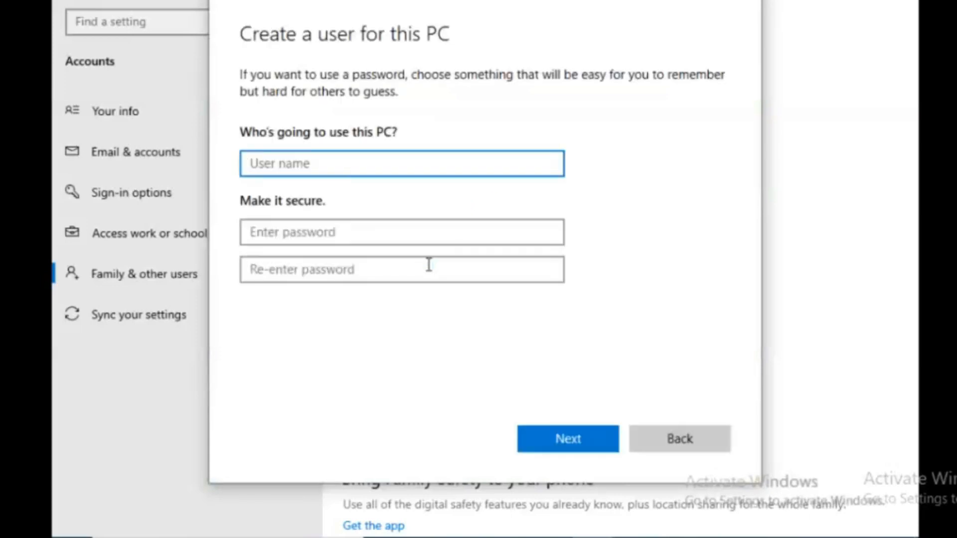
Enter user name USER1 and type the account password twice.
type("US")
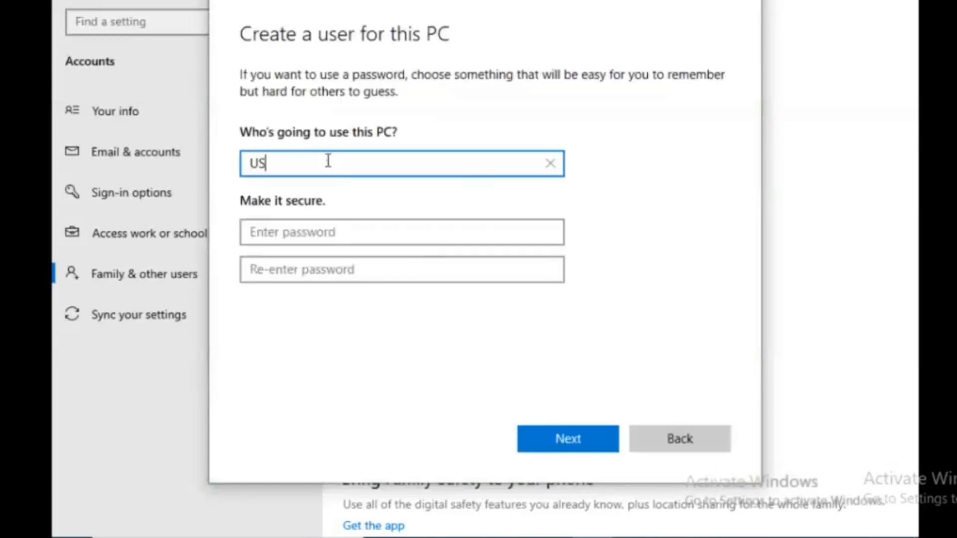
type("ER1")
key("Tab")
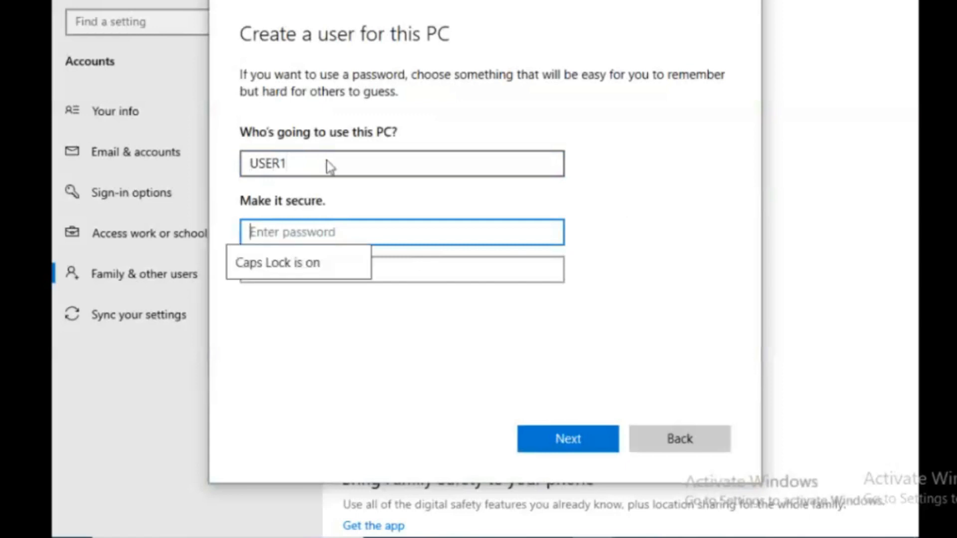
type("123456")
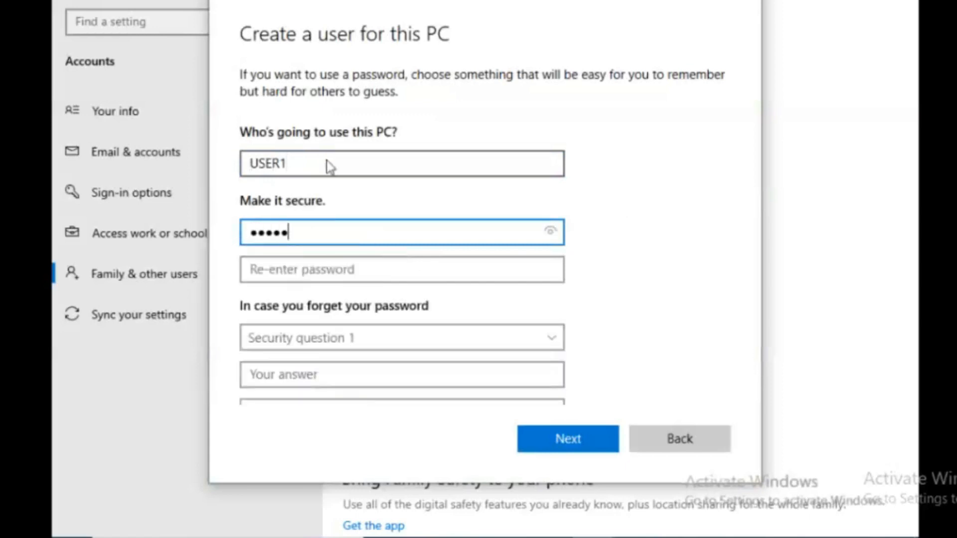
type("7890")
key("Tab")
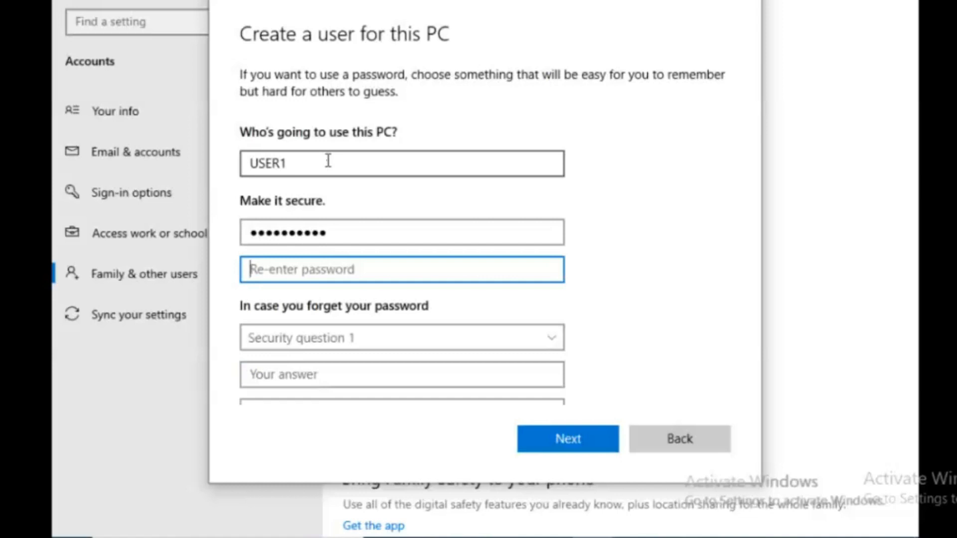
type("12345")
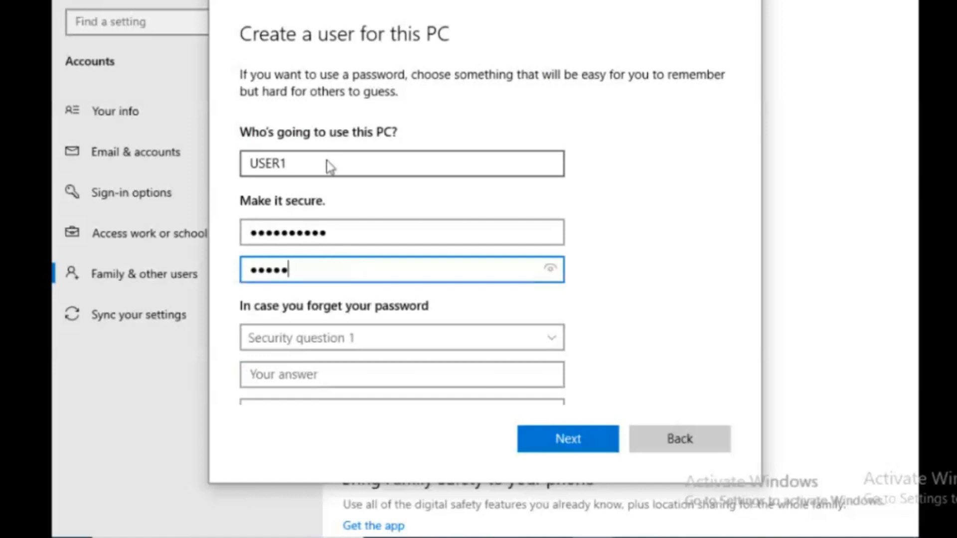
type("67890")
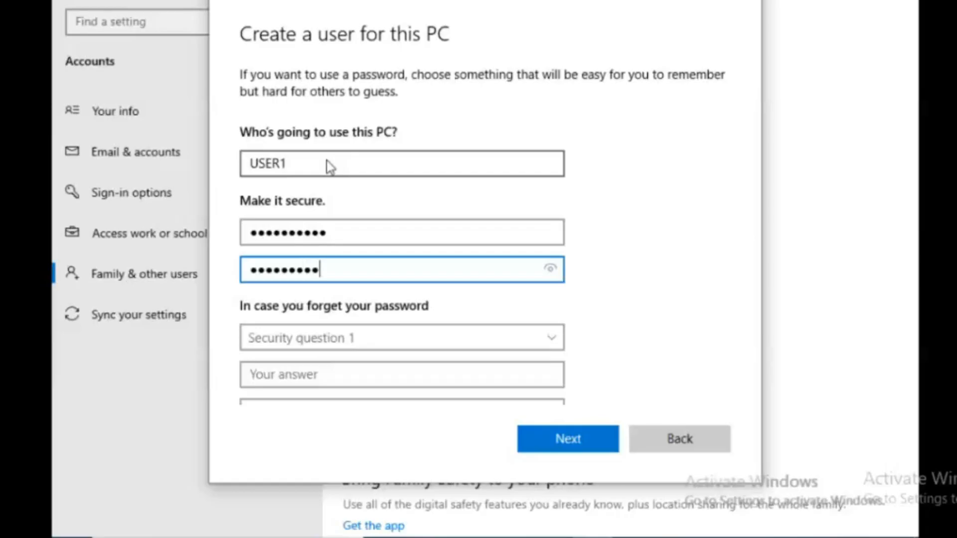
Answer the first pet's name, birth city and childhood nickname security questions, then create the account.
key("Tab")
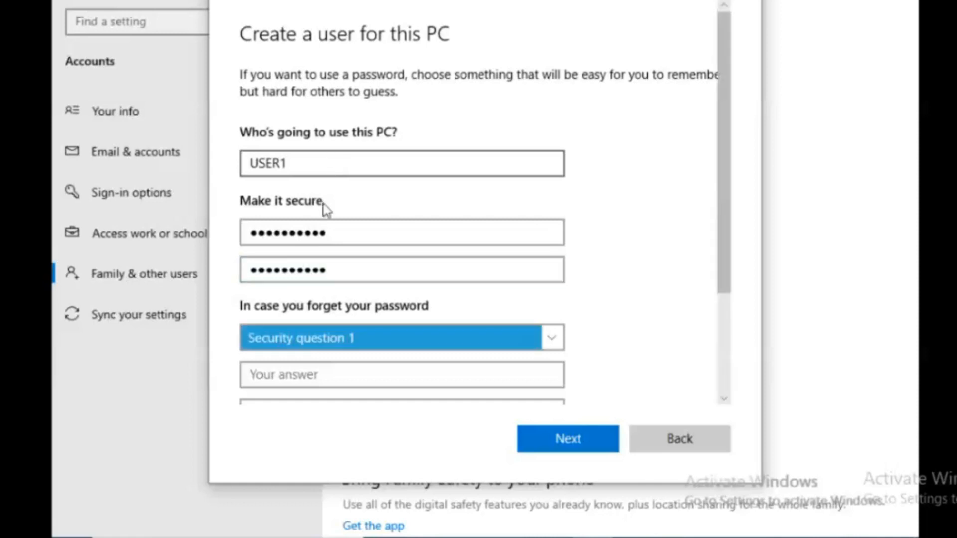
key("Down")
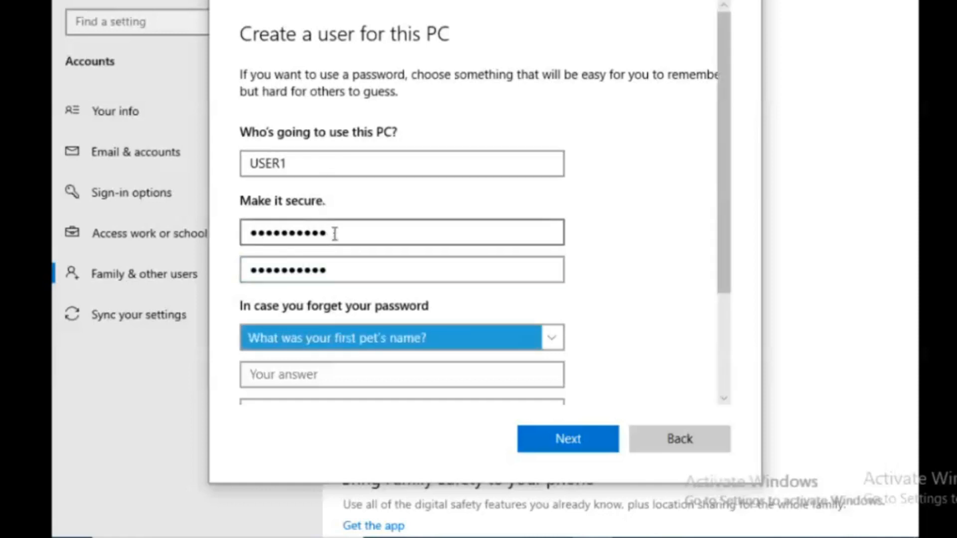
key("Tab")
type("x")
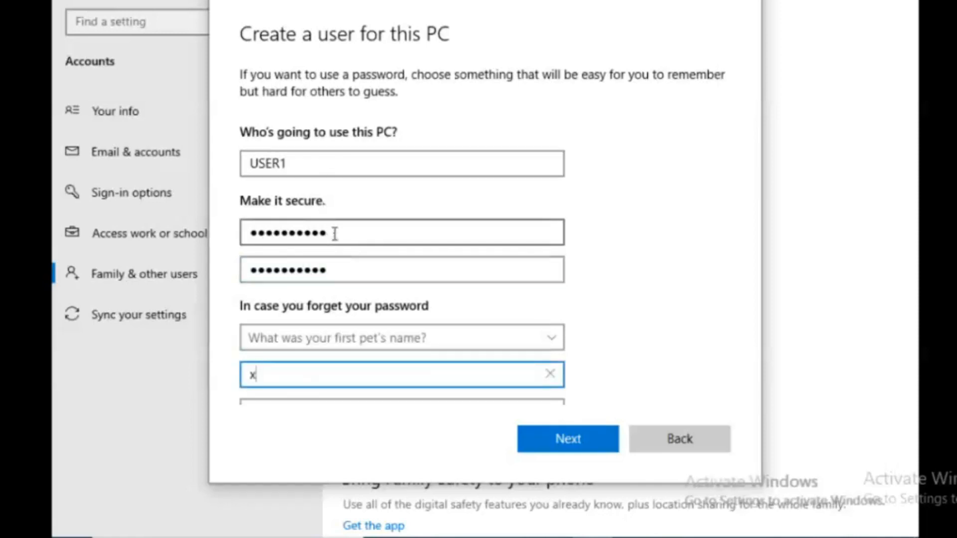
key("Tab")
key("Down")
key("Tab")
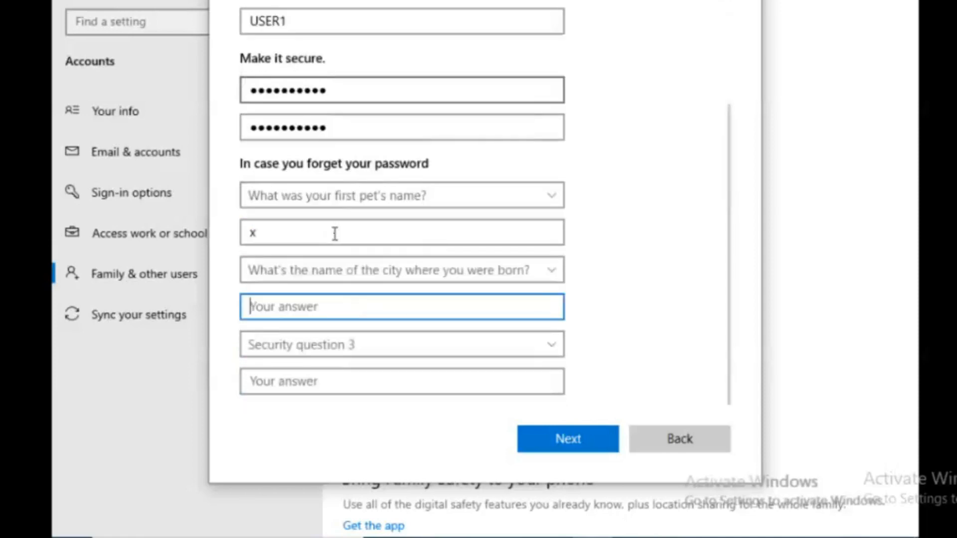
type("y")
key("Tab")
key("Down")
key("Tab")
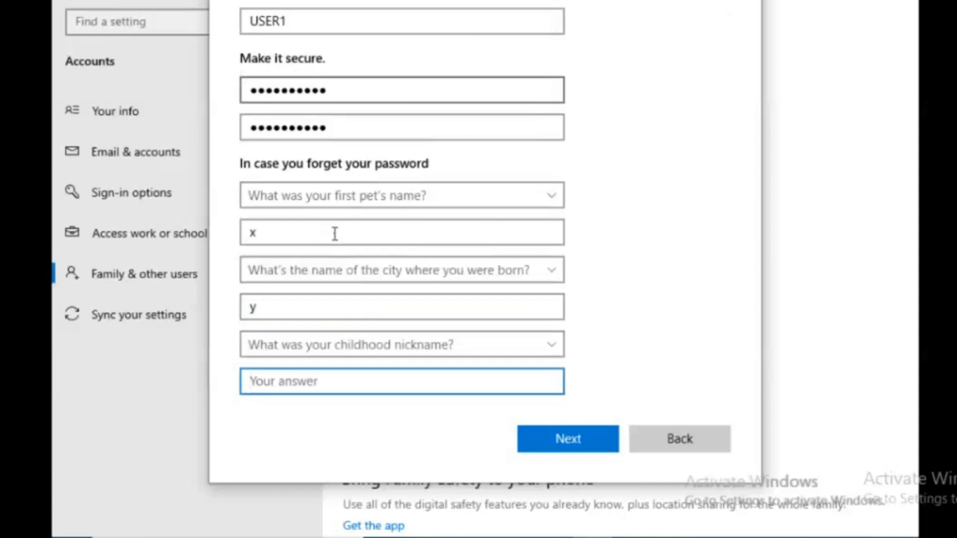
type("z")
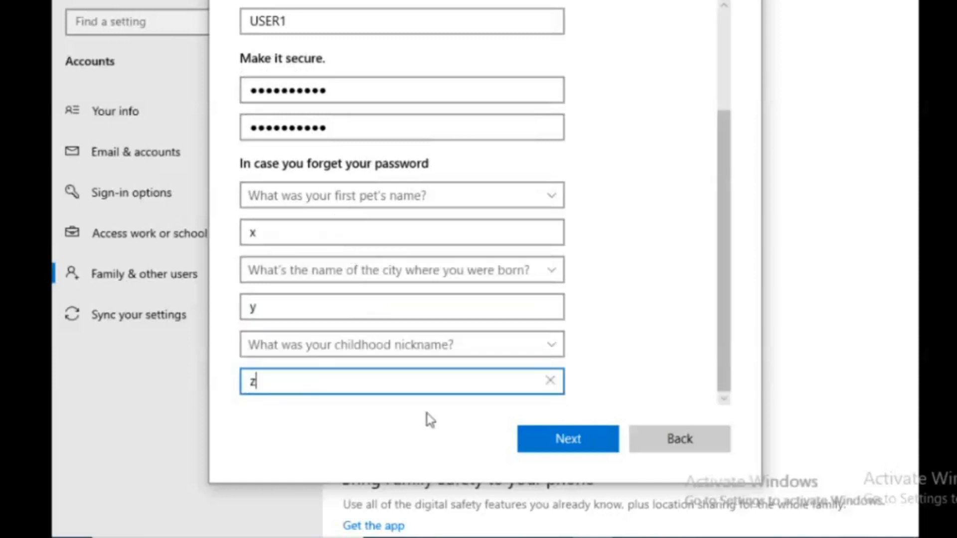
left_click(557, 441)
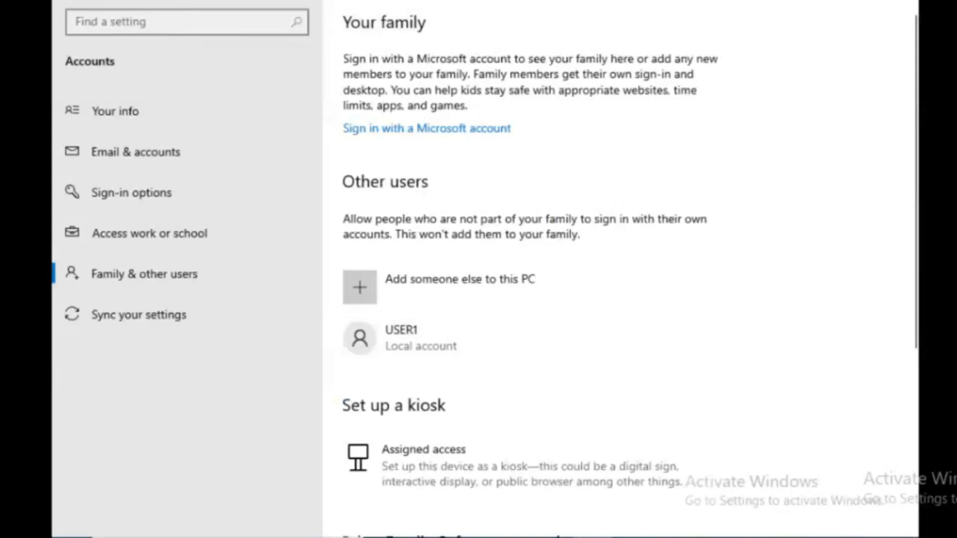
Sign out of the trainer account from the Start menu avatar and dismiss the lock screen.
left_click(64, 535)
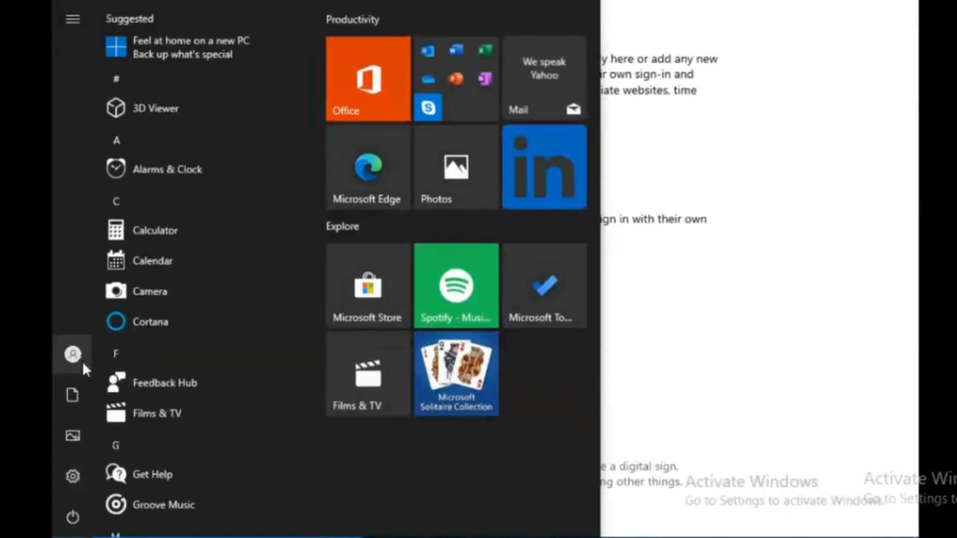
mouse_move(82, 360)
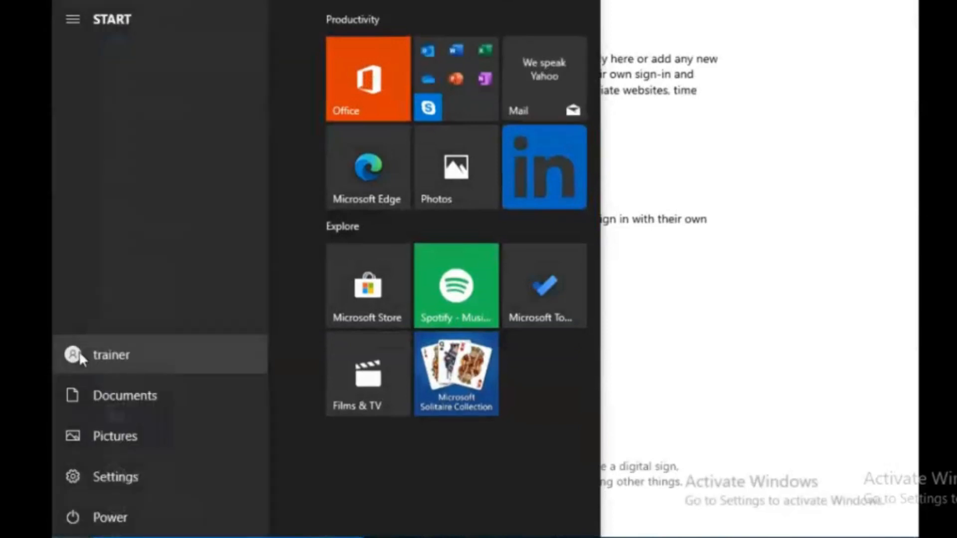
left_click(74, 356)
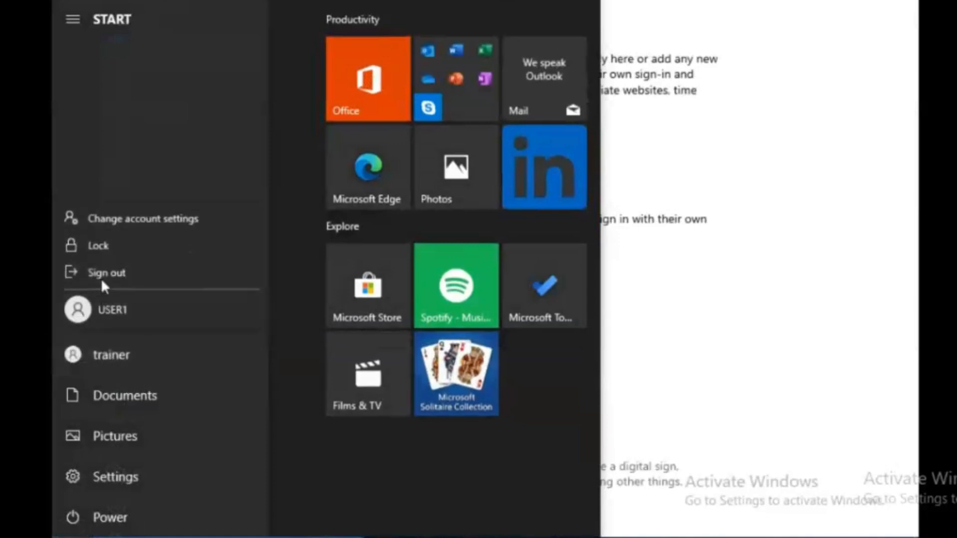
left_click(107, 278)
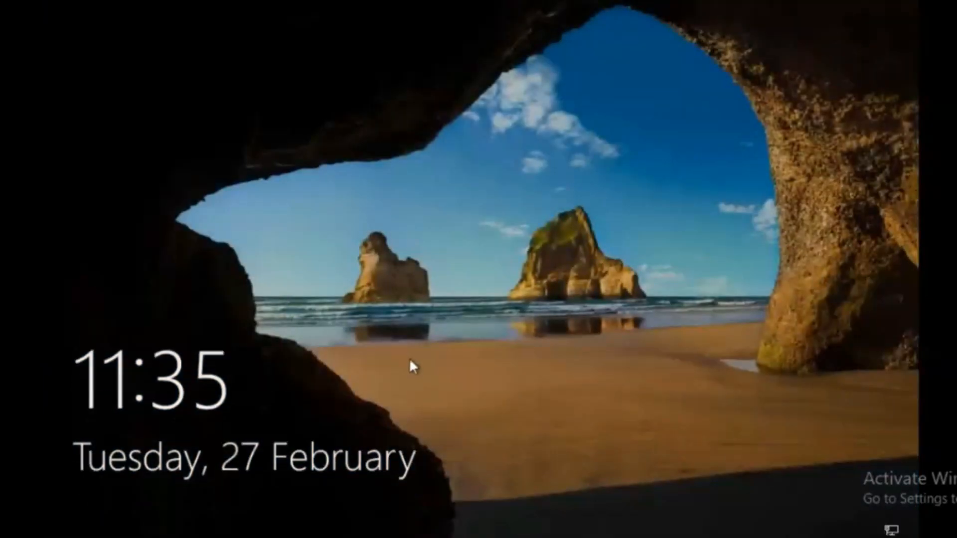
left_click(410, 365)
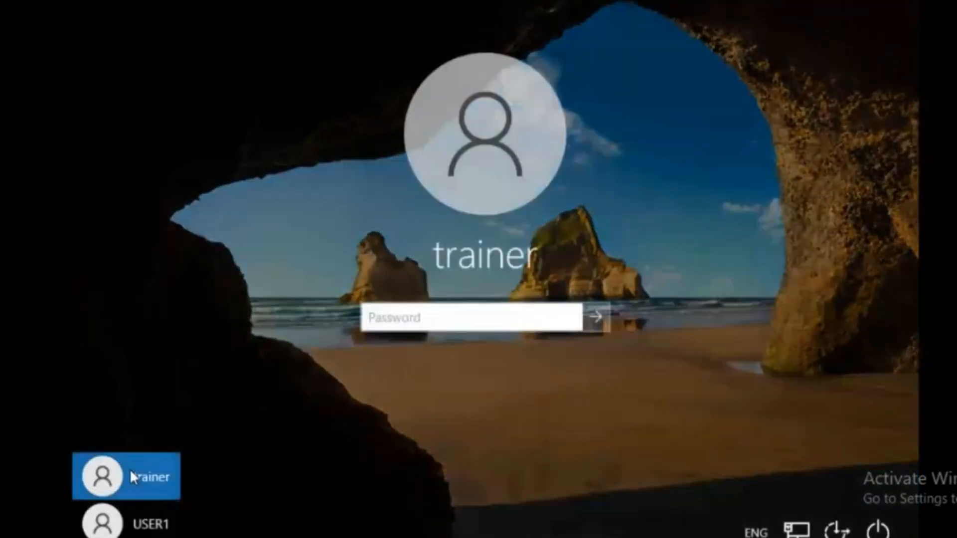
Sign in as USER1 with its password and accept the default privacy settings.
left_click(139, 527)
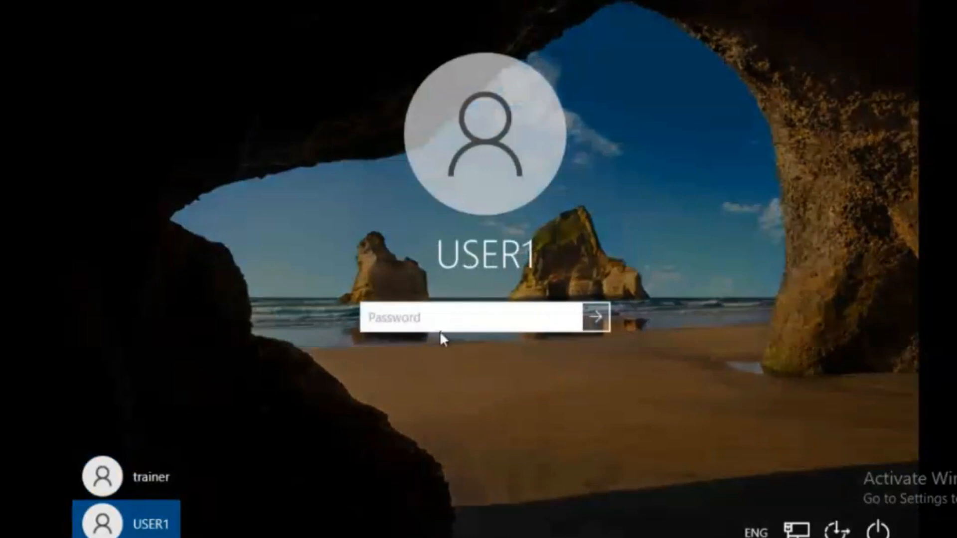
key("Caps_Lock")
type("•••••")
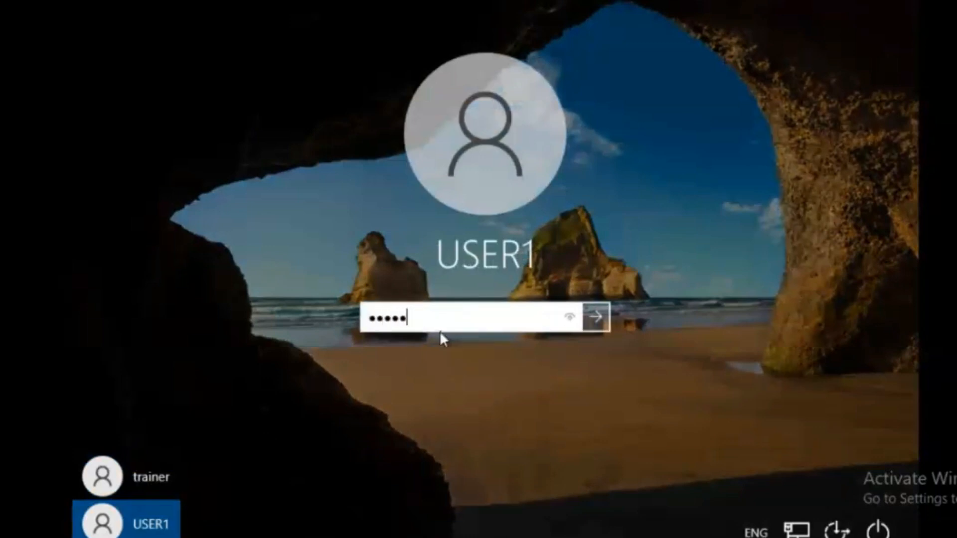
type("••••••")
key("Return")
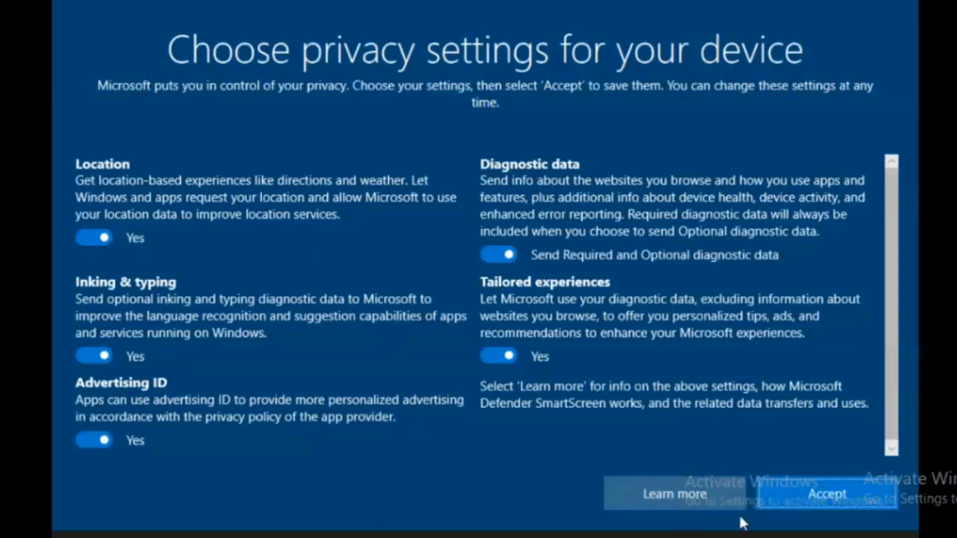
left_click(807, 494)
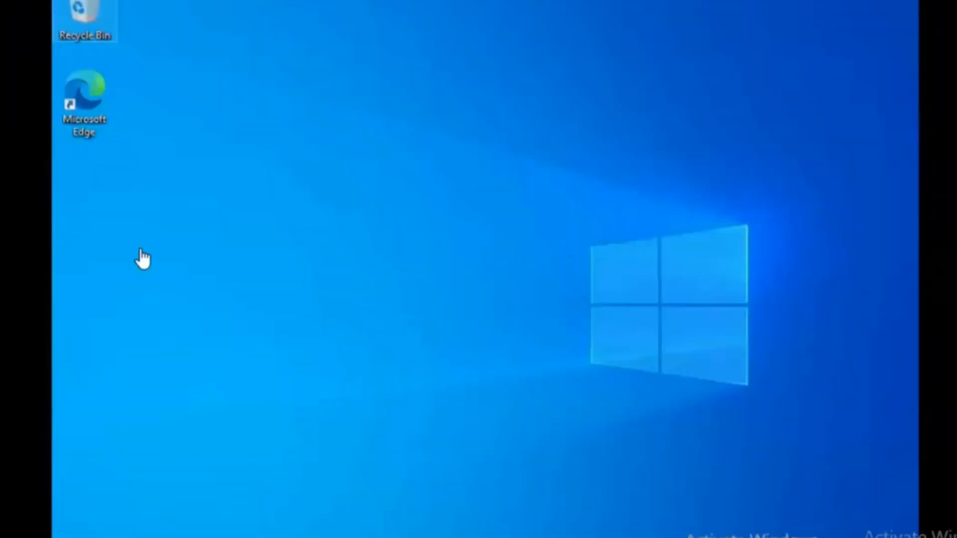
As USER1, launch Settings from Start and open the Family & other users page.
left_click(142, 253)
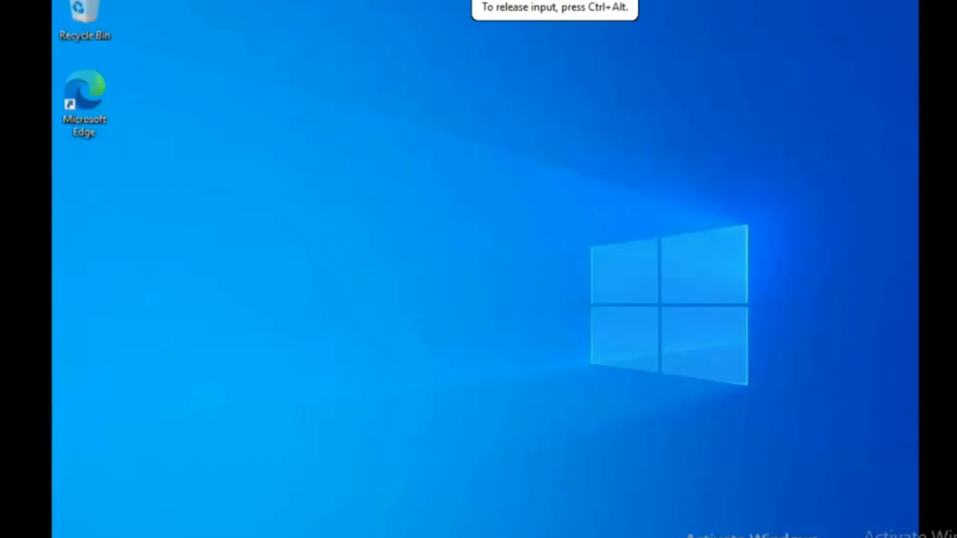
key("super")
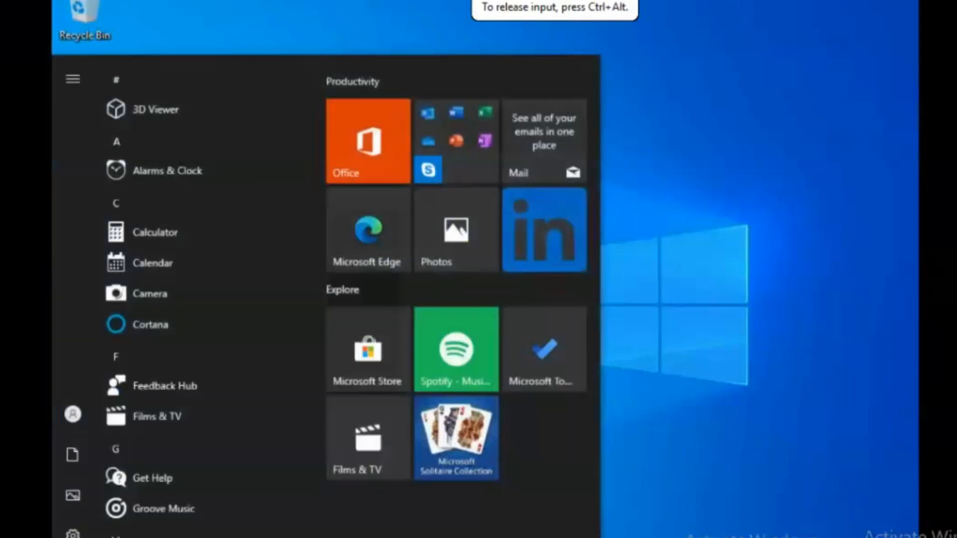
mouse_move(82, 518)
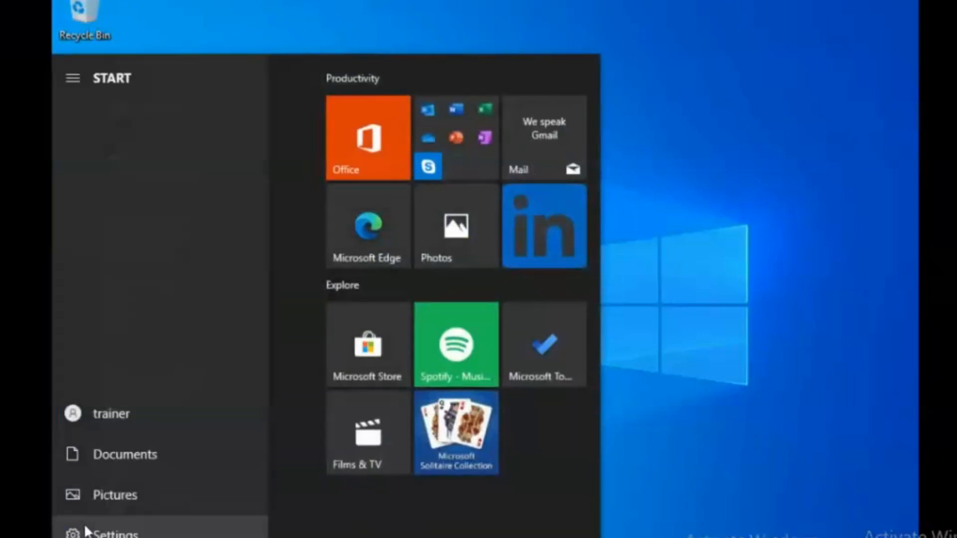
left_click(83, 528)
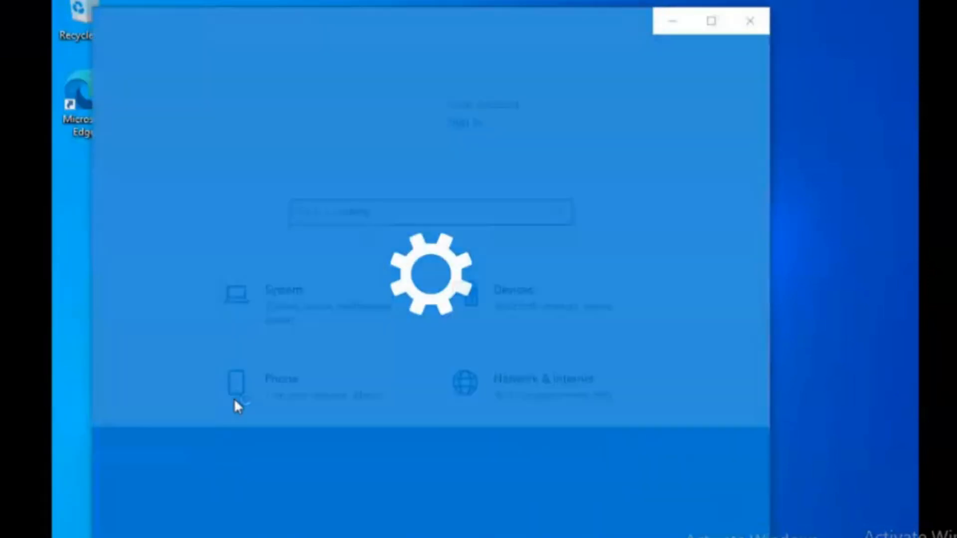
scroll(431, 389, "down", 5)
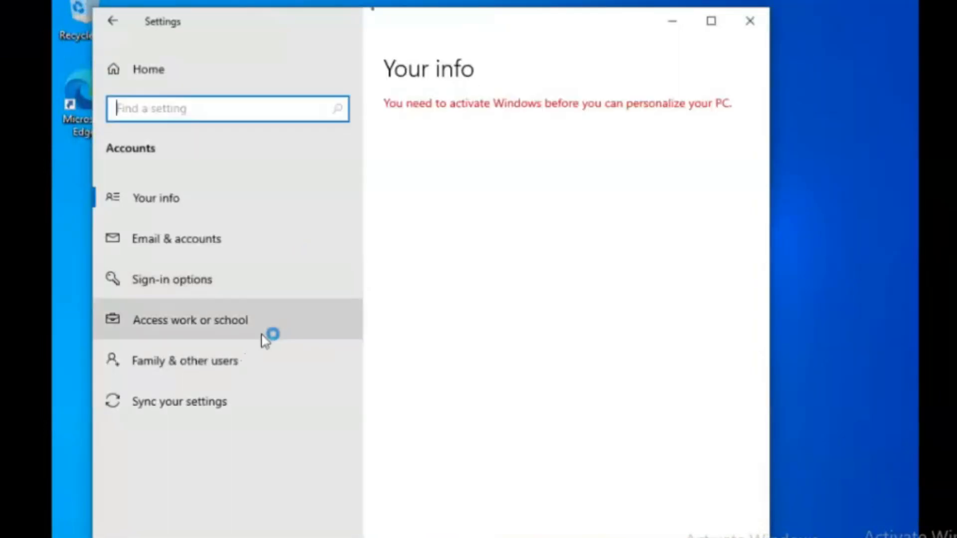
left_click(238, 368)
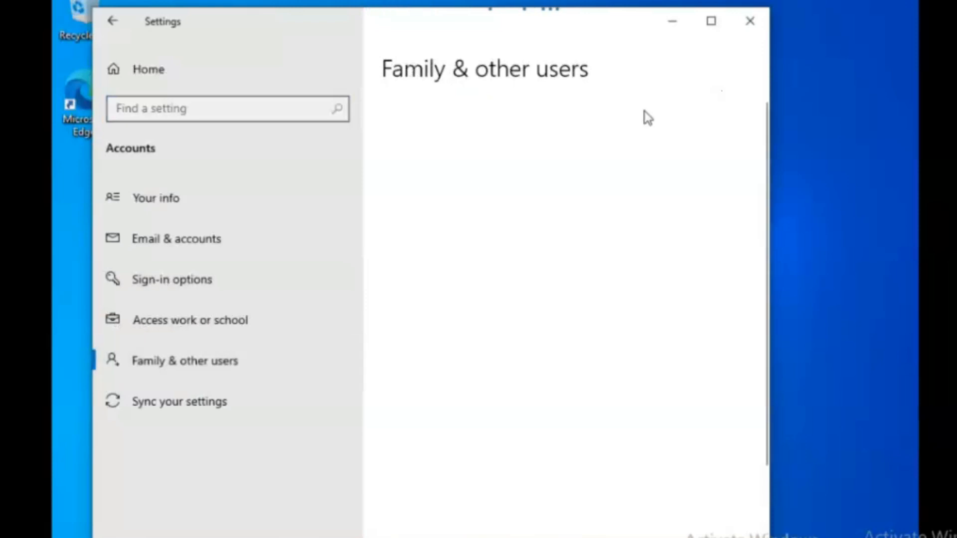
Maximize Settings, select the USER1 entry, and switch to Sign-in options.
left_click(711, 23)
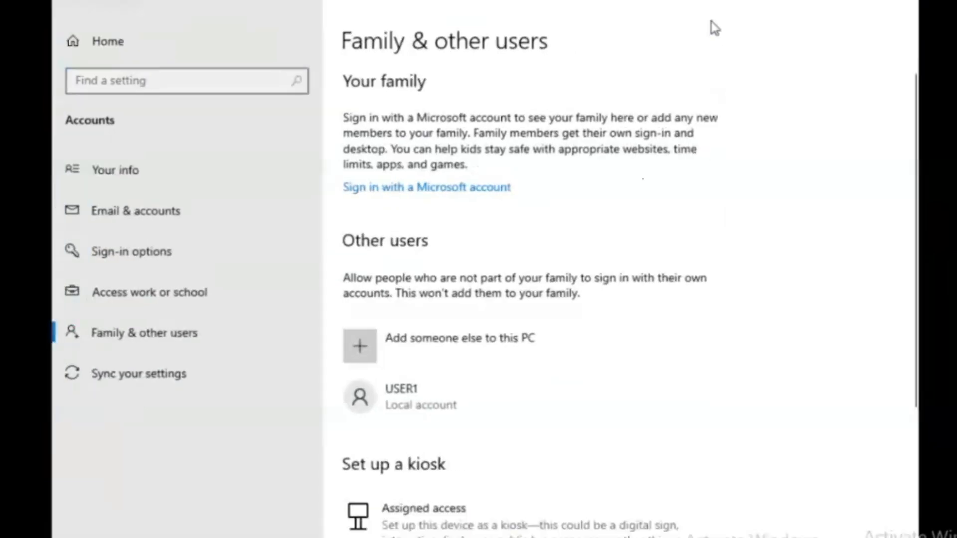
left_click(483, 392)
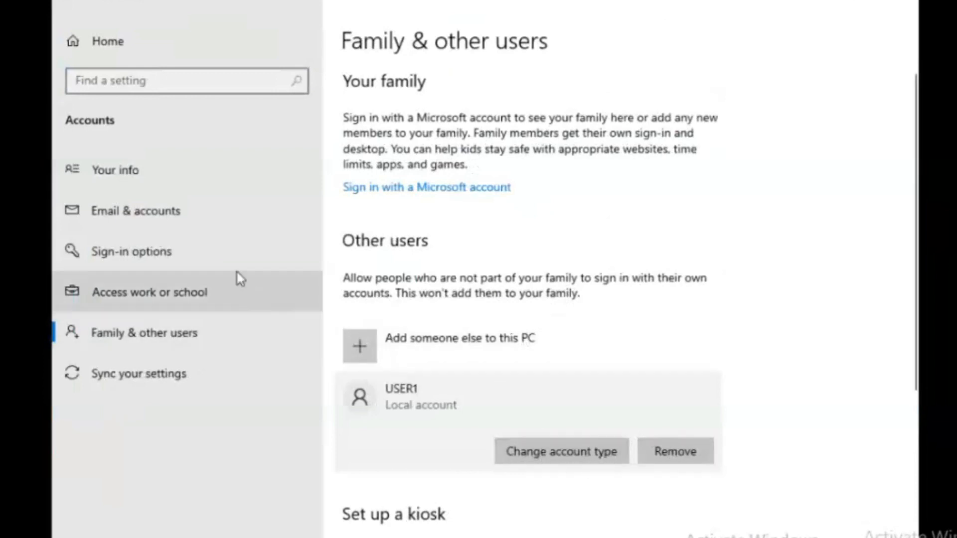
left_click(144, 255)
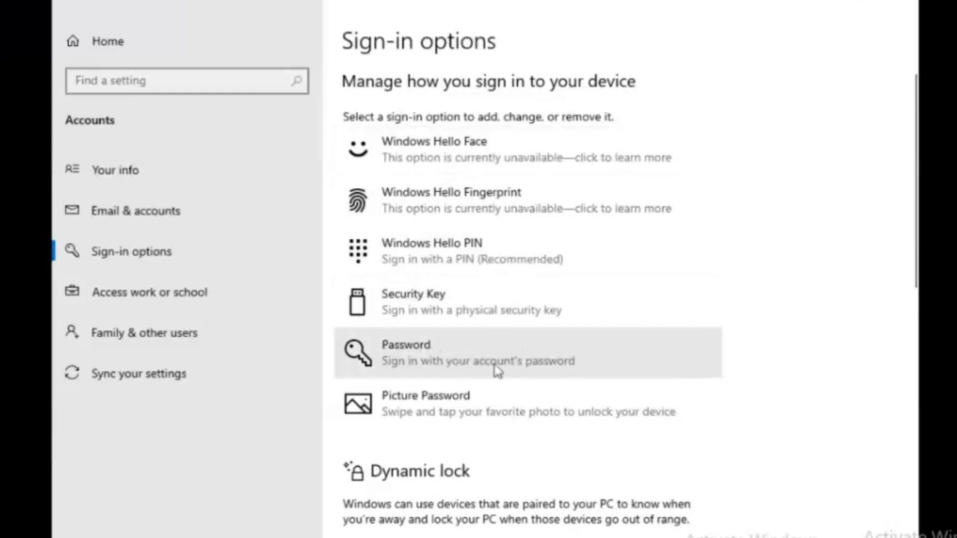
Expand Password under Sign-in options and choose Change.
left_click(461, 358)
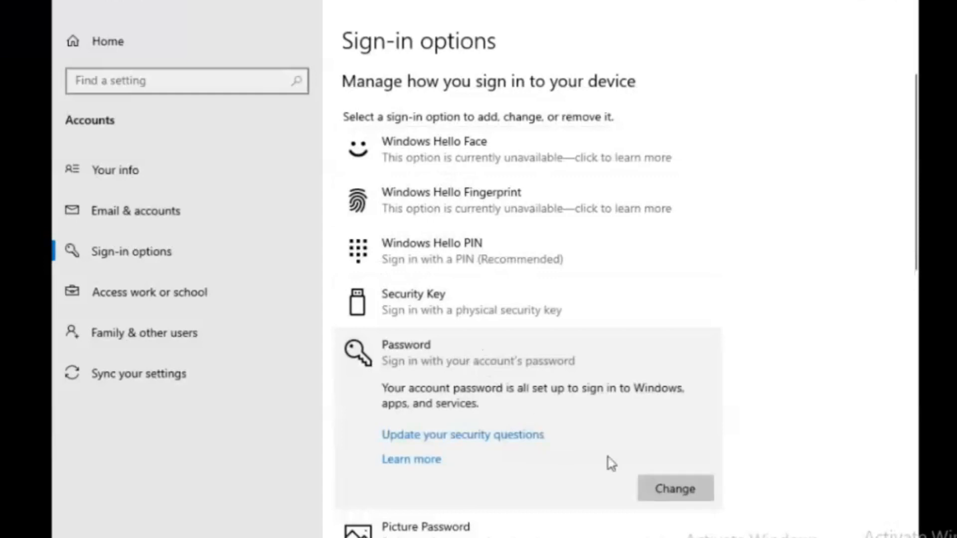
left_click(700, 493)
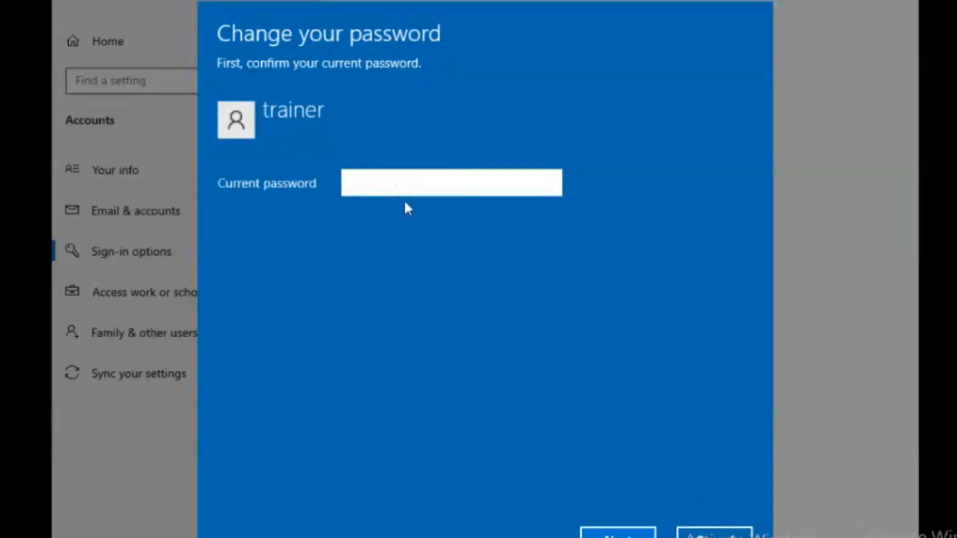
Enter the current account password, retry after the error, and back out of the change.
key("Caps_Lock")
type("•")
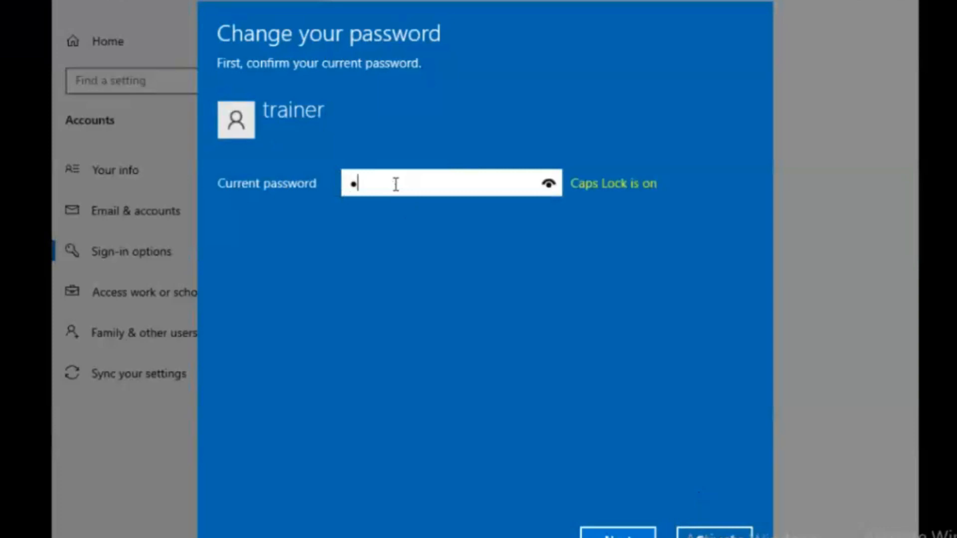
key("Caps_Lock")
type("•••••")
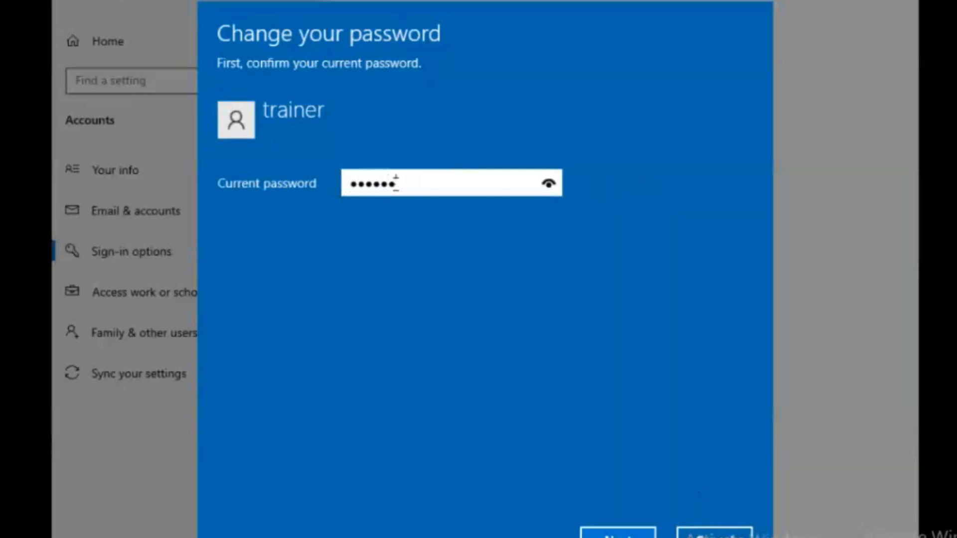
type("•••••")
key("Return")
key("BackSpace")
key("BackSpace")
key("BackSpace")
key("BackSpace")
key("BackSpace")
key("BackSpace")
key("BackSpace")
key("BackSpace")
key("BackSpace")
key("BackSpace")
key("BackSpace")
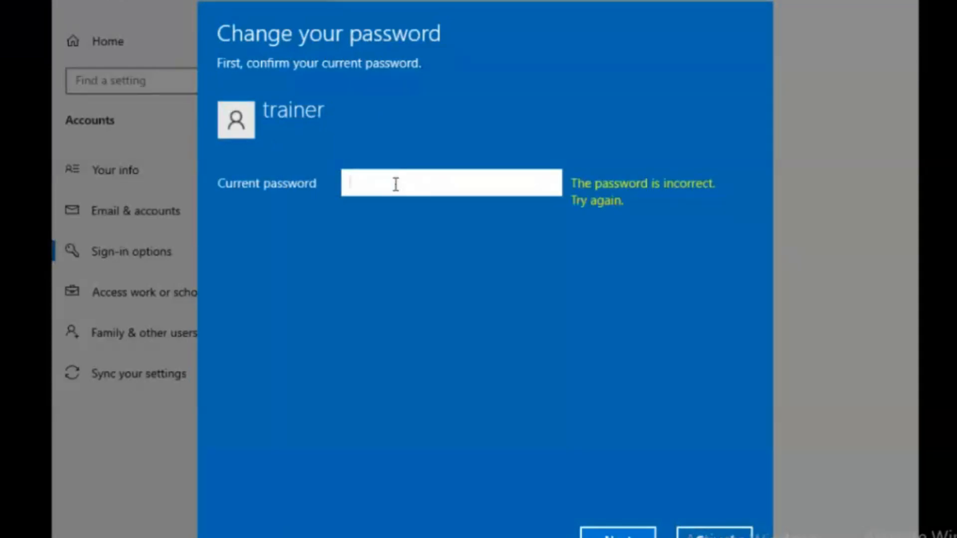
key("Caps_Lock")
type("••••••••••")
key("Return")
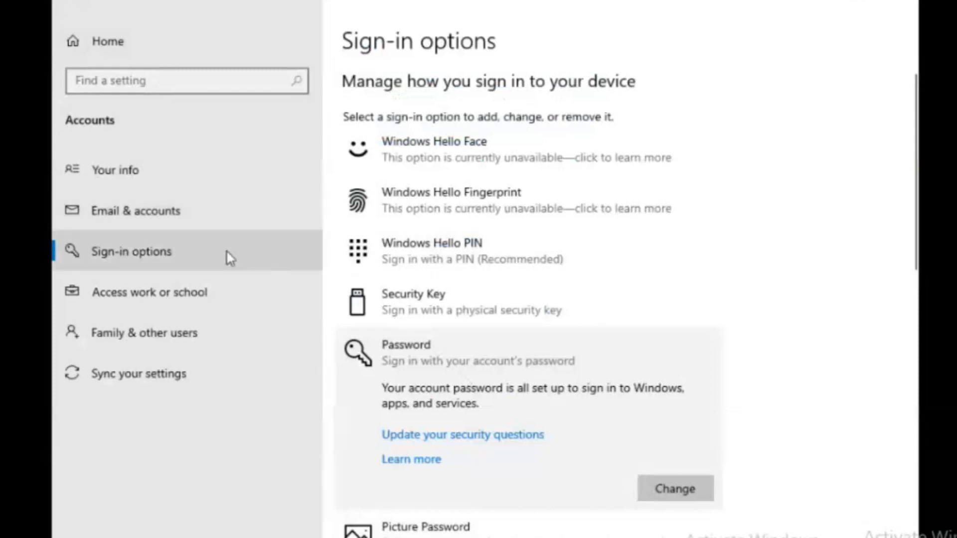
Review USER1's account type, keep it Standard User, then start removing USER1.
left_click(162, 330)
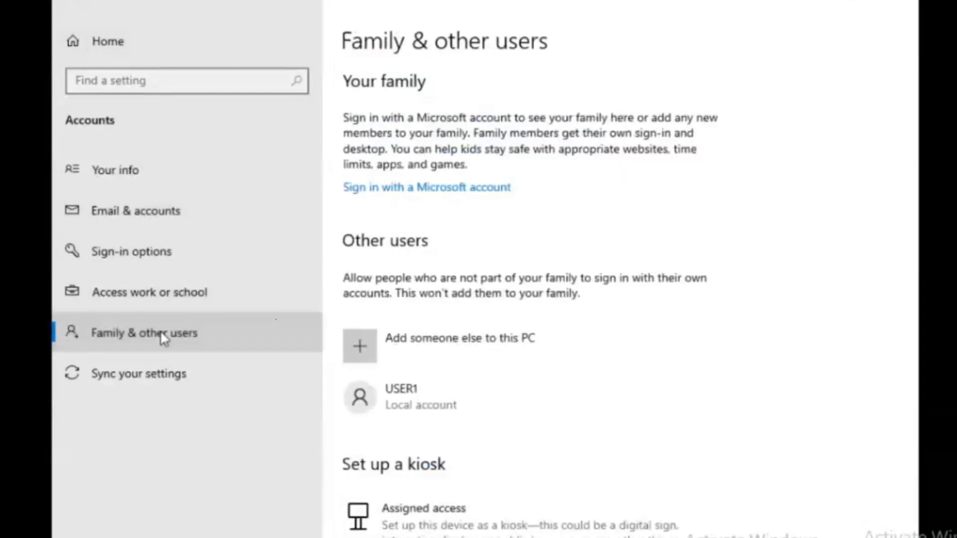
left_click(571, 399)
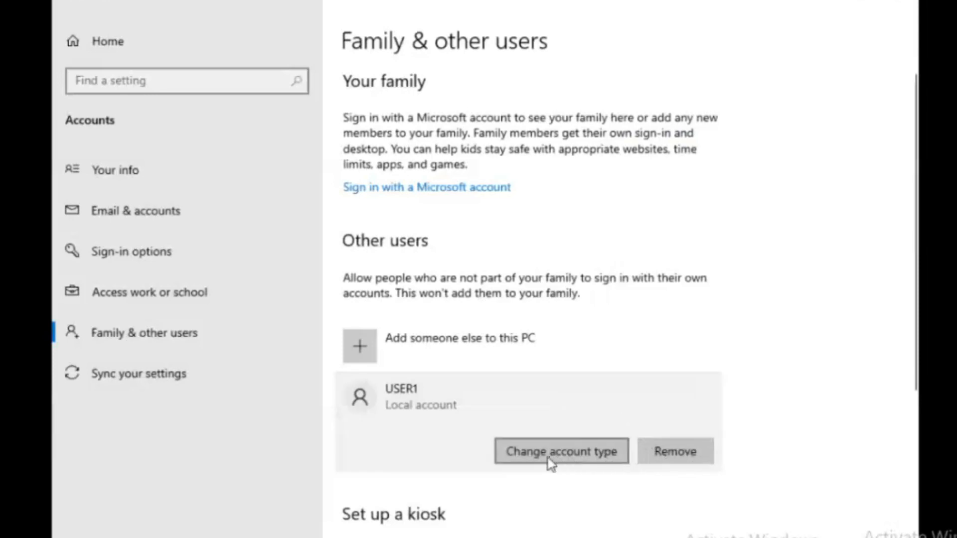
left_click(573, 459)
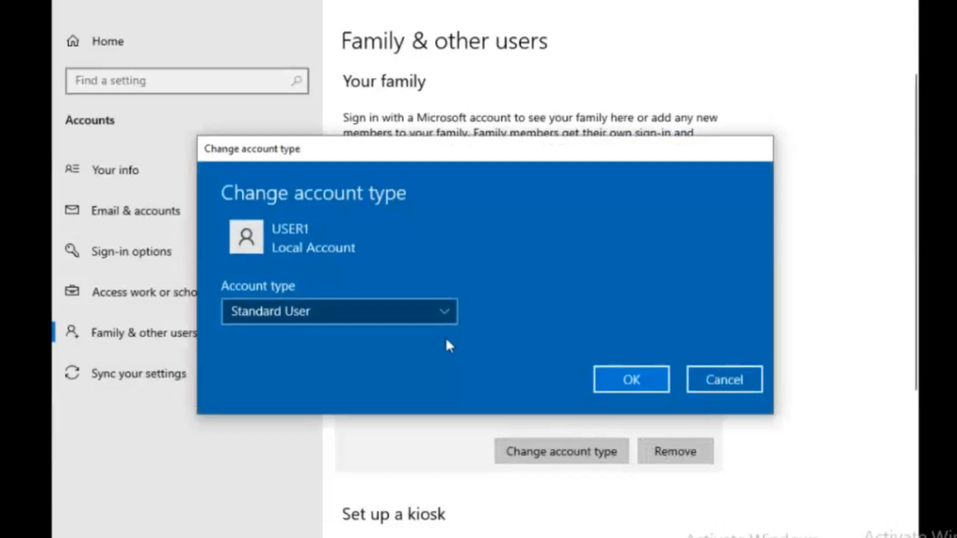
left_click(435, 313)
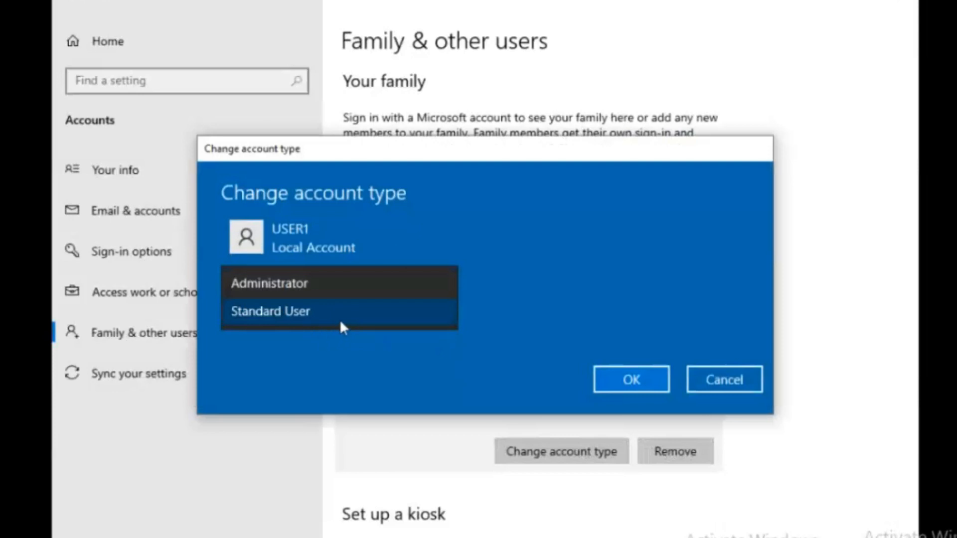
left_click(743, 383)
left_click(733, 379)
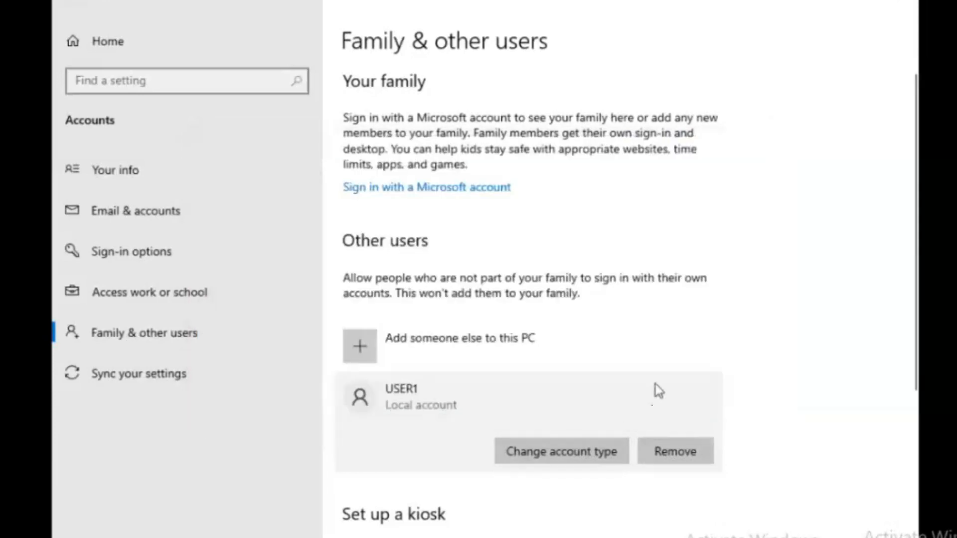
left_click(685, 443)
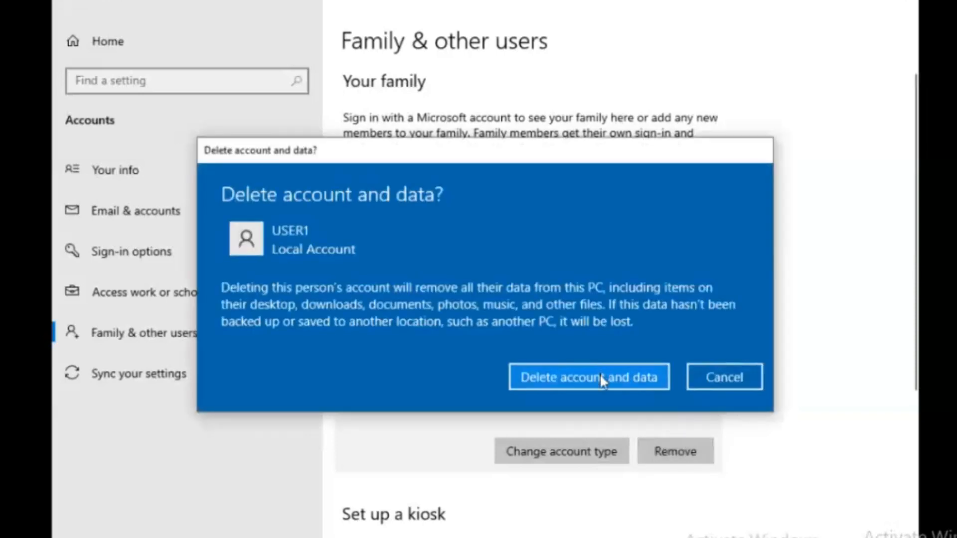
Confirm deleting the USER1 local account together with all its data.
left_click(602, 382)
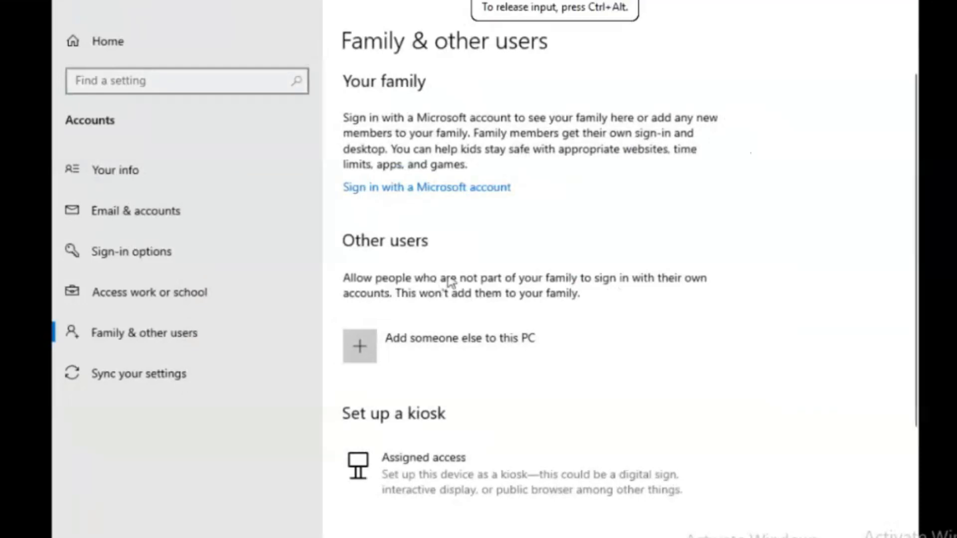
Close Settings and bring up the Run dialog through Windows search.
left_click(906, 7)
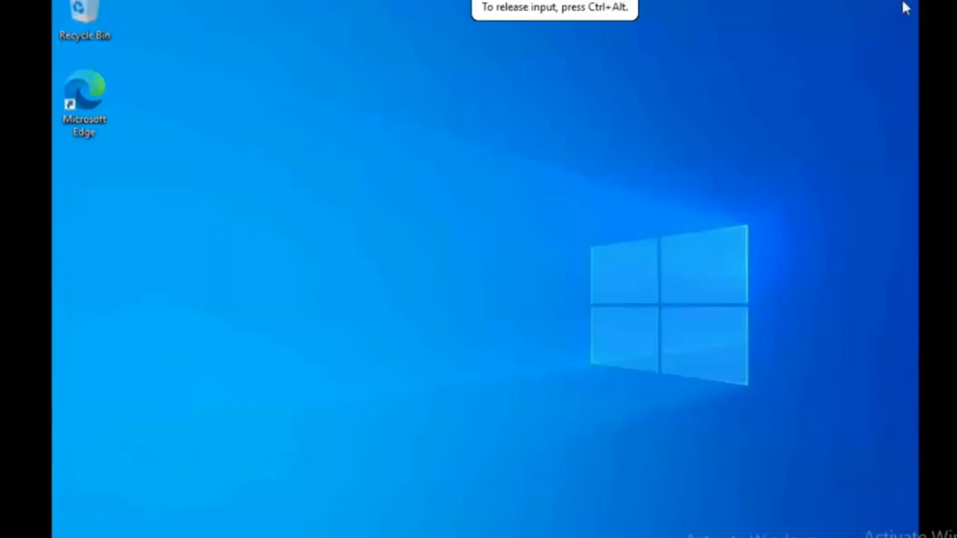
left_click(164, 537)
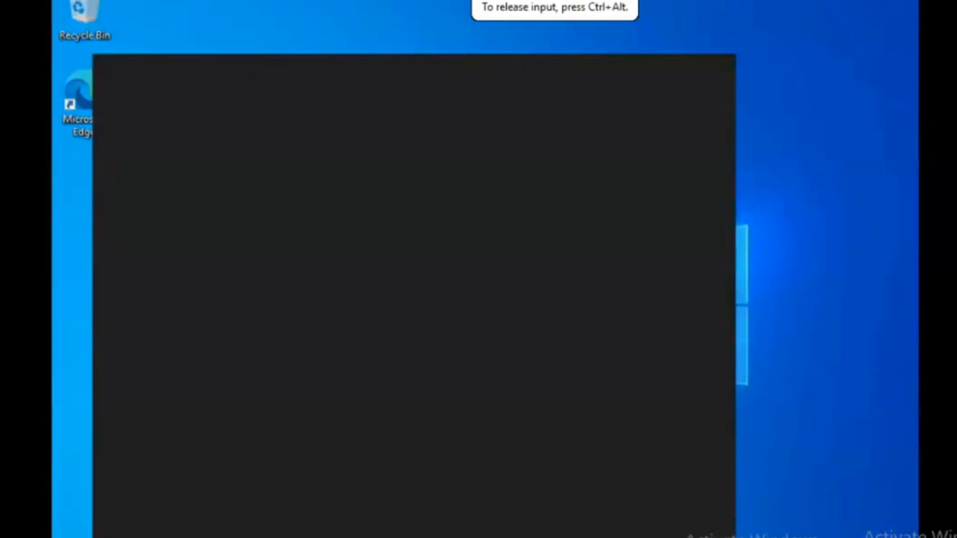
type("run")
key("Return")
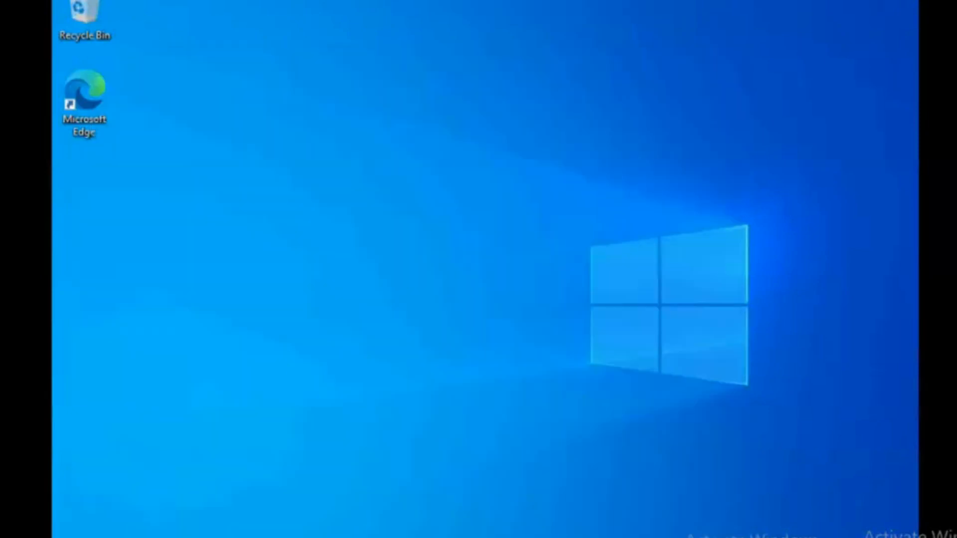
Run lusrmgr.msc to launch the Local Users and Groups console.
type("lusrmgr.m")
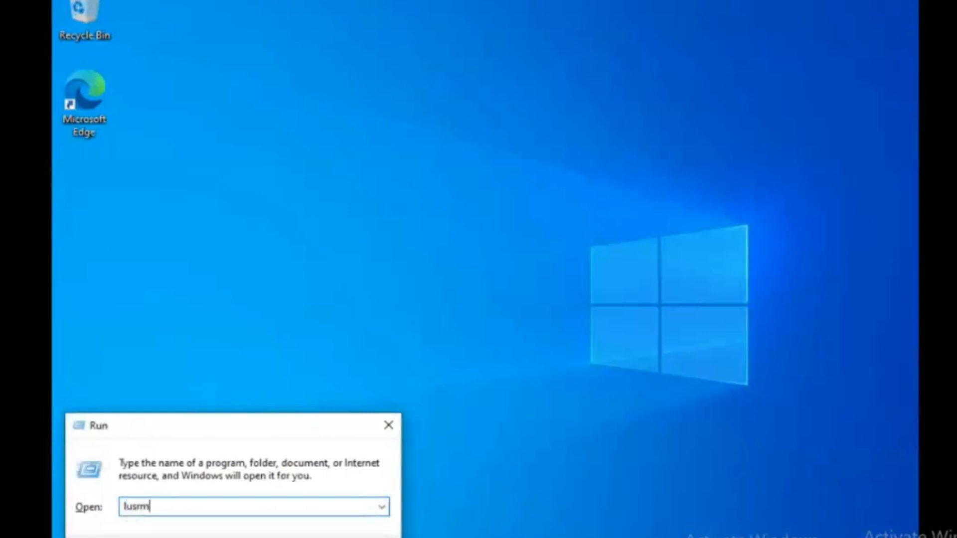
type("sc")
key("Return")
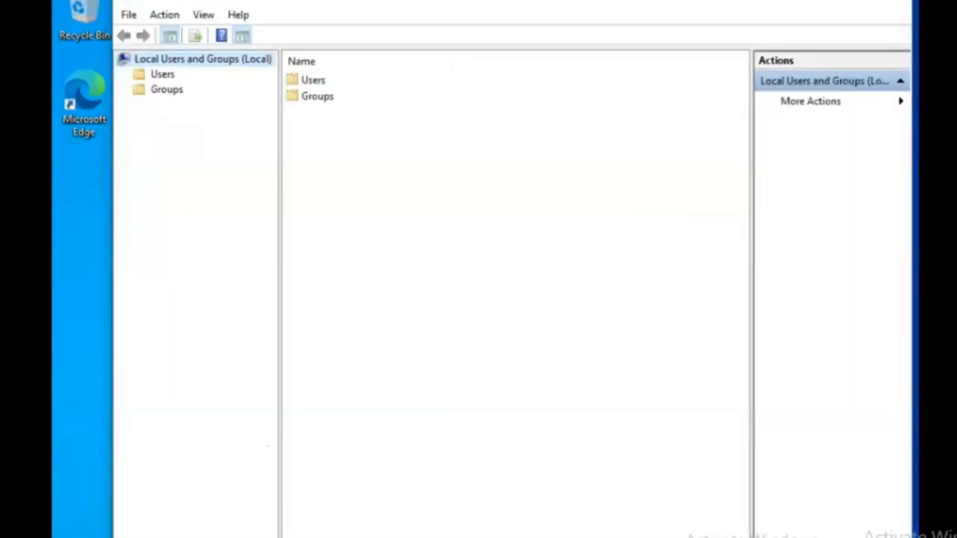
List local users, check trainer's Member Of groups, then view Administrator's properties.
double_click(311, 81)
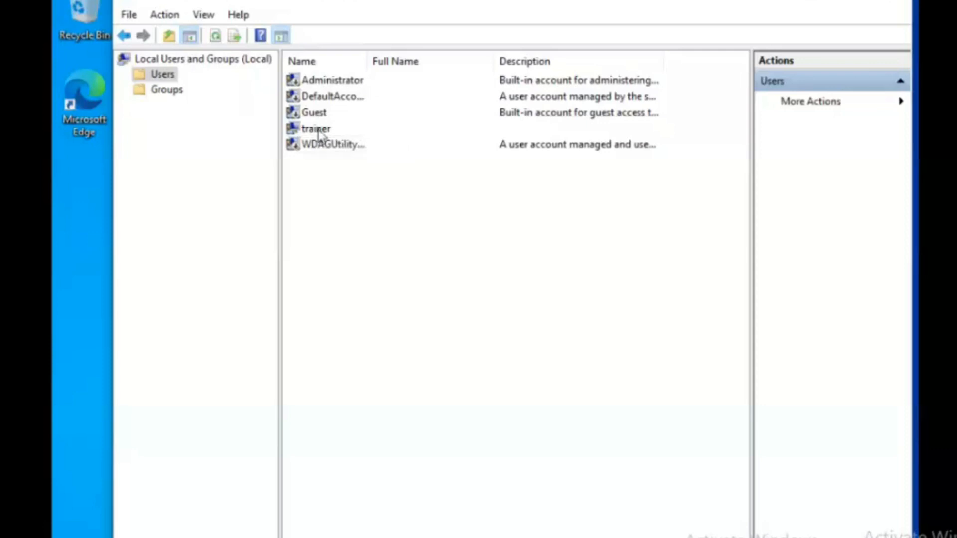
double_click(316, 129)
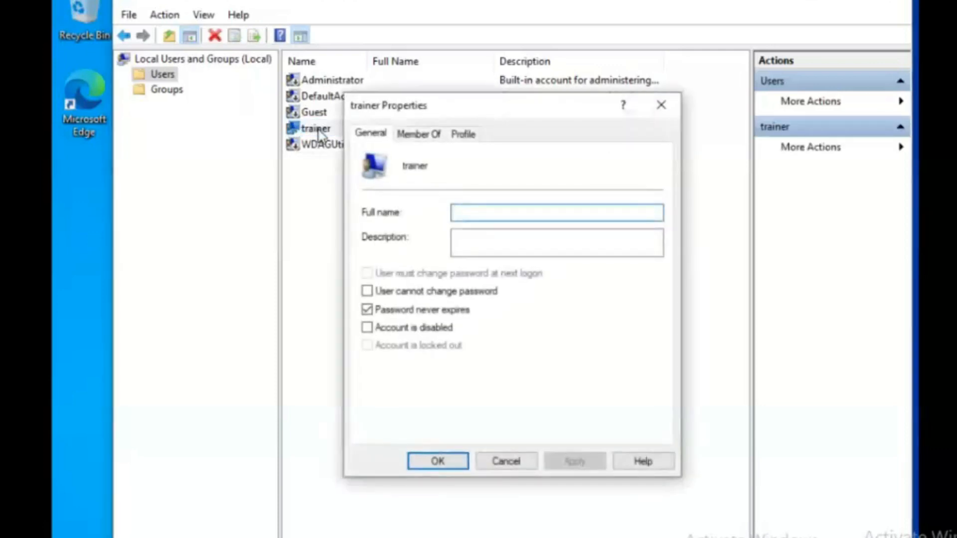
left_click(428, 140)
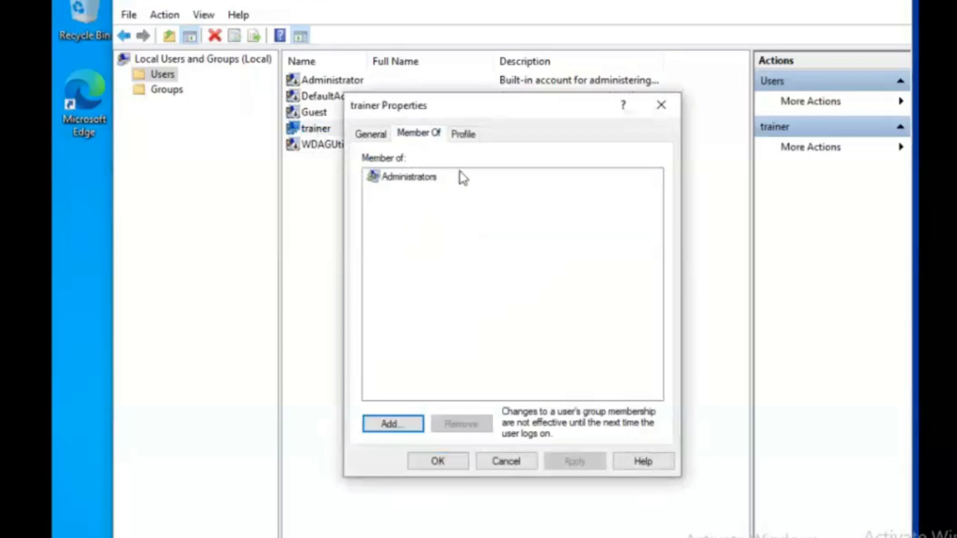
left_click(660, 105)
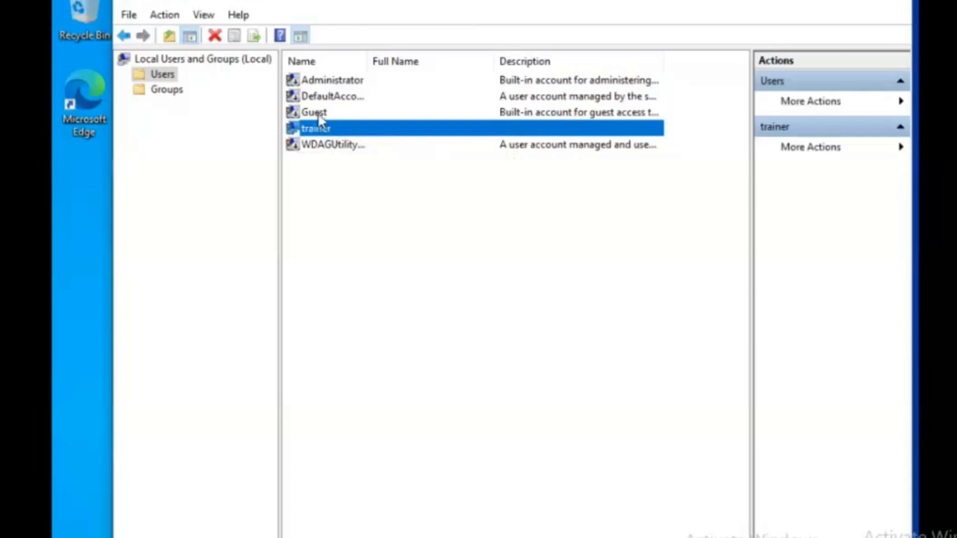
double_click(333, 80)
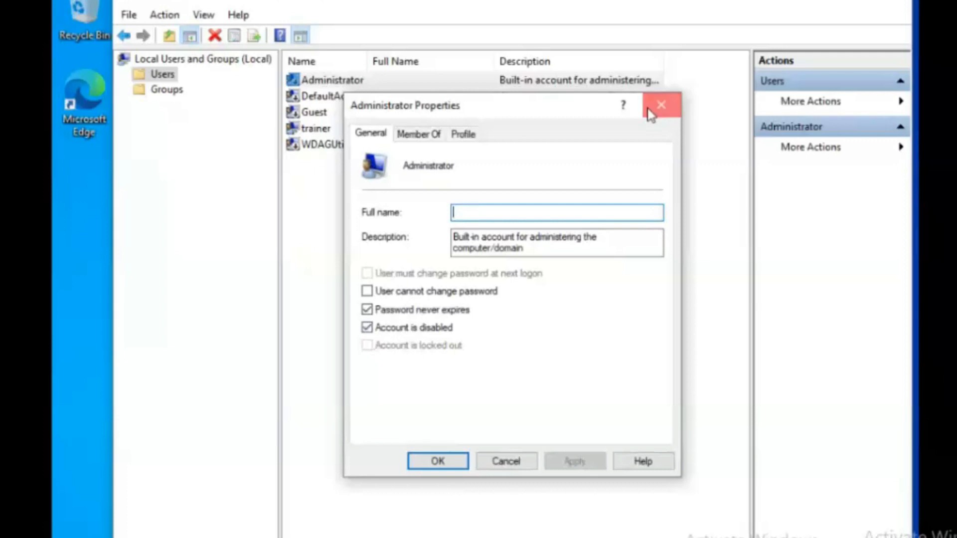
left_click(661, 105)
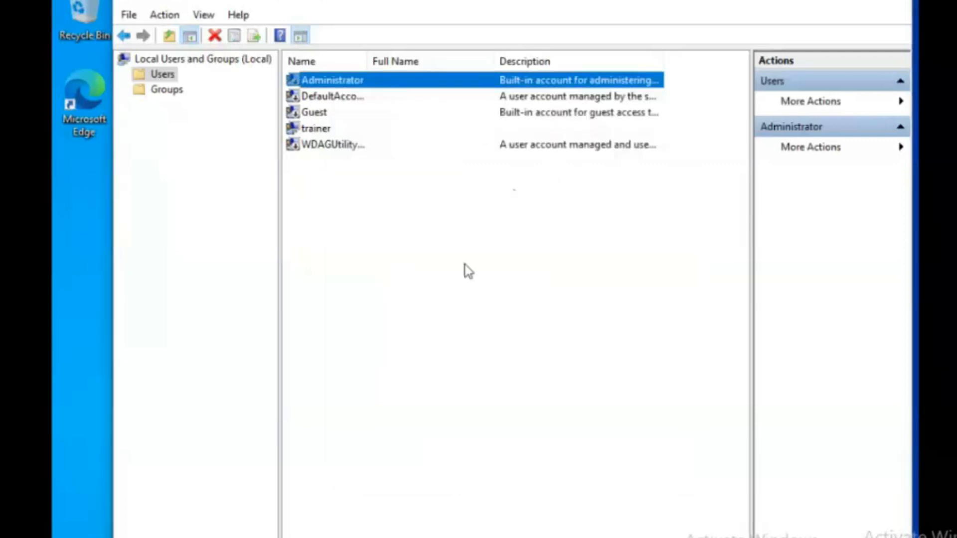
Start a new user account from the Users list's More Actions menu.
right_click(424, 258)
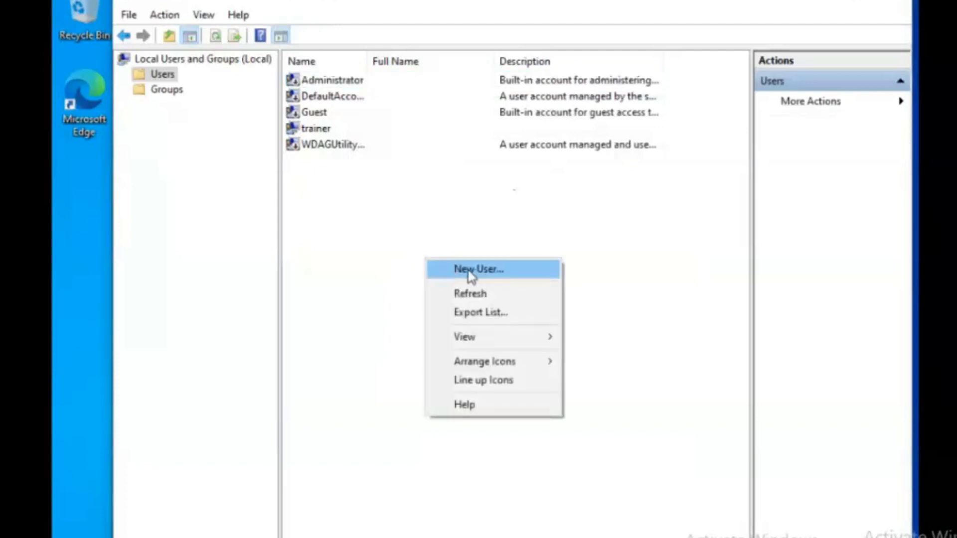
left_click(571, 211)
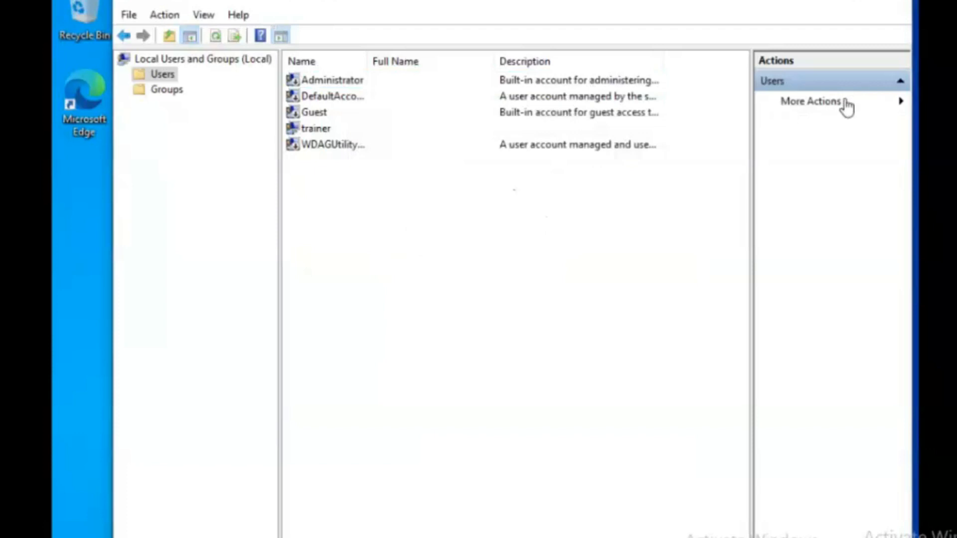
left_click(898, 104)
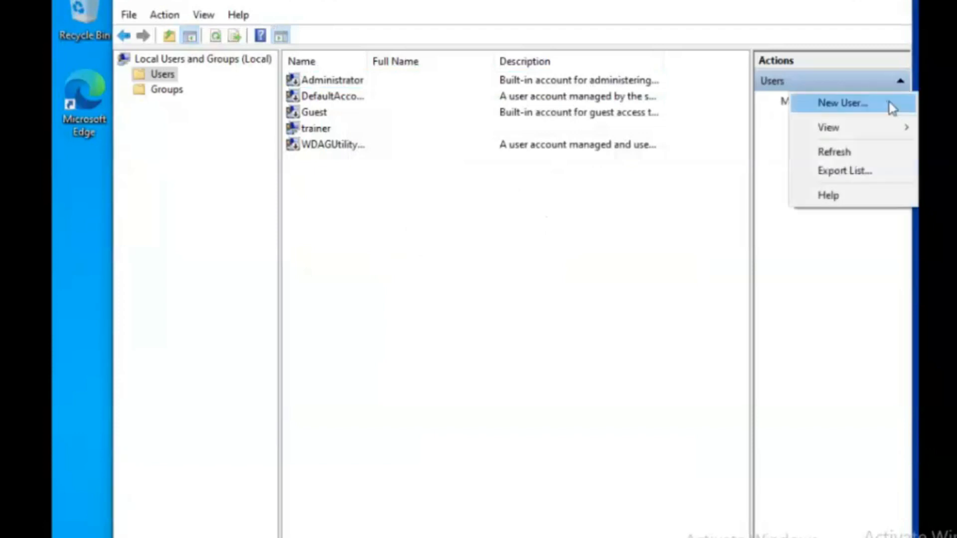
left_click(844, 104)
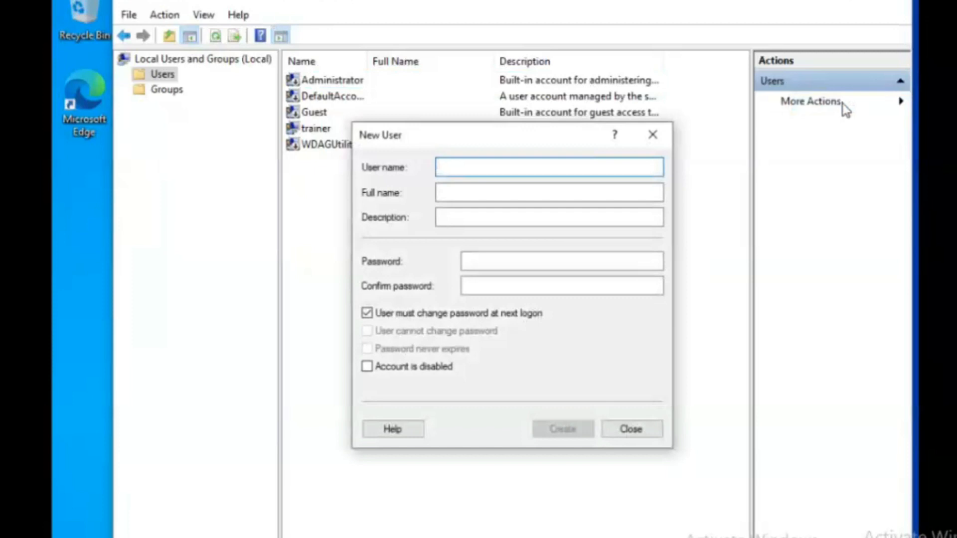
Create user2 with a password entered and confirmed, then close the form.
type("user2")
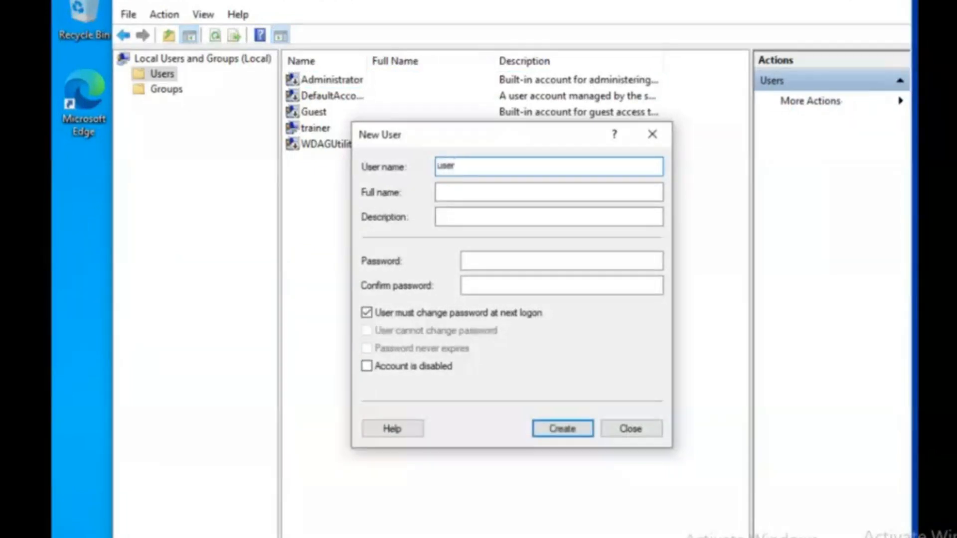
key("Tab")
key("Tab")
key("Tab")
key("Tab")
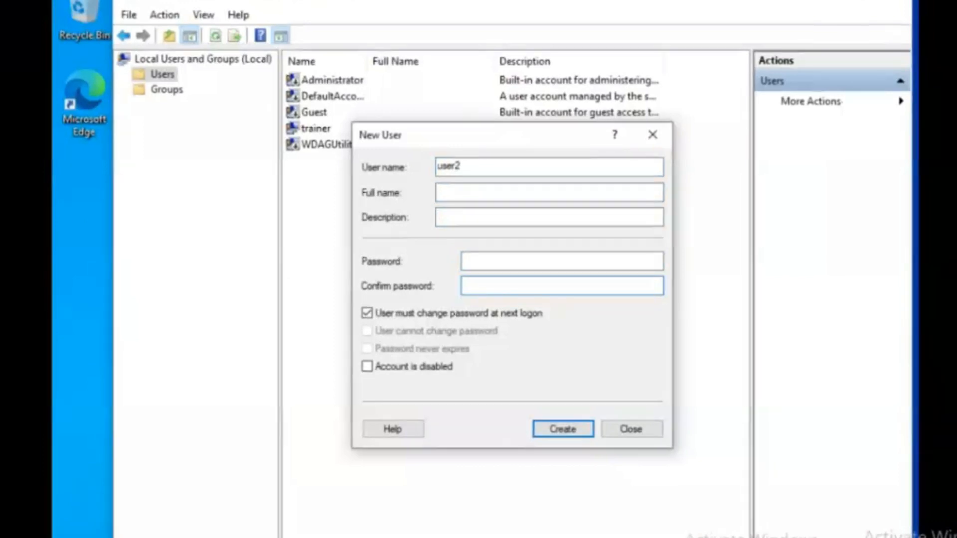
key("shift+Tab")
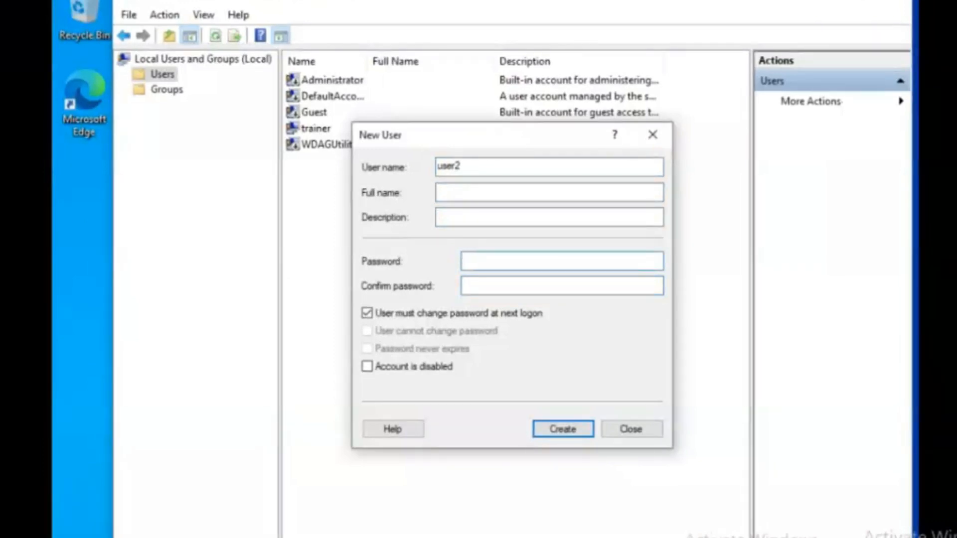
key("Caps_Lock")
type("P••••••••••")
key("Tab")
type("•••••••••••")
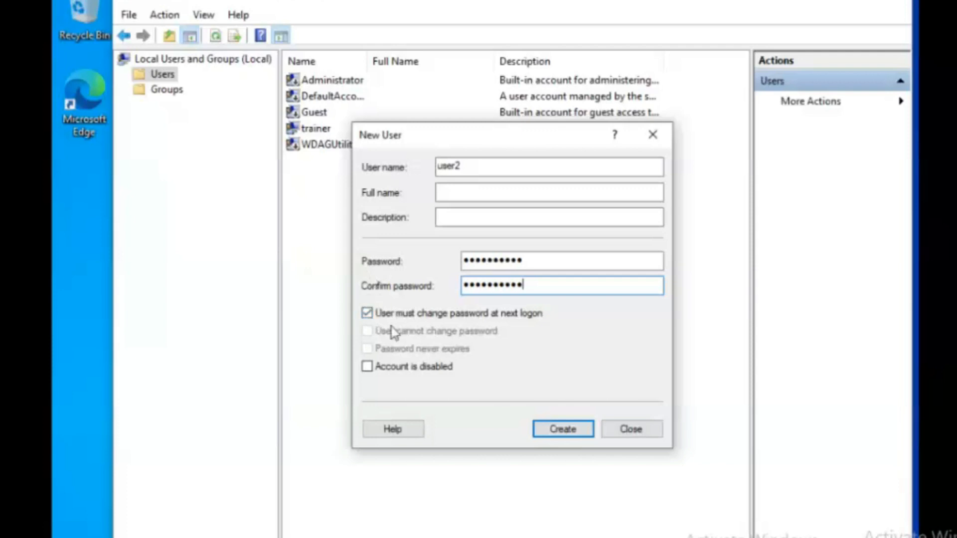
left_click(590, 430)
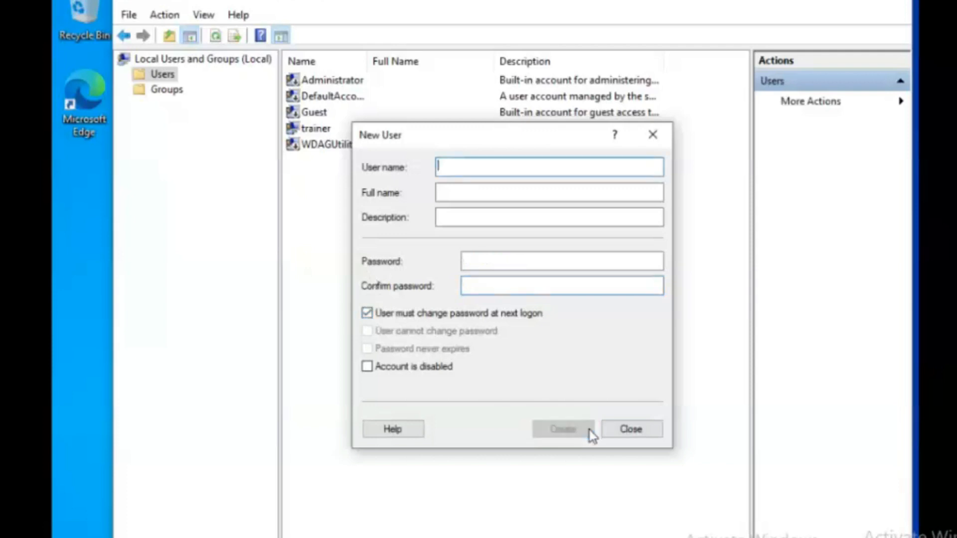
left_click(630, 434)
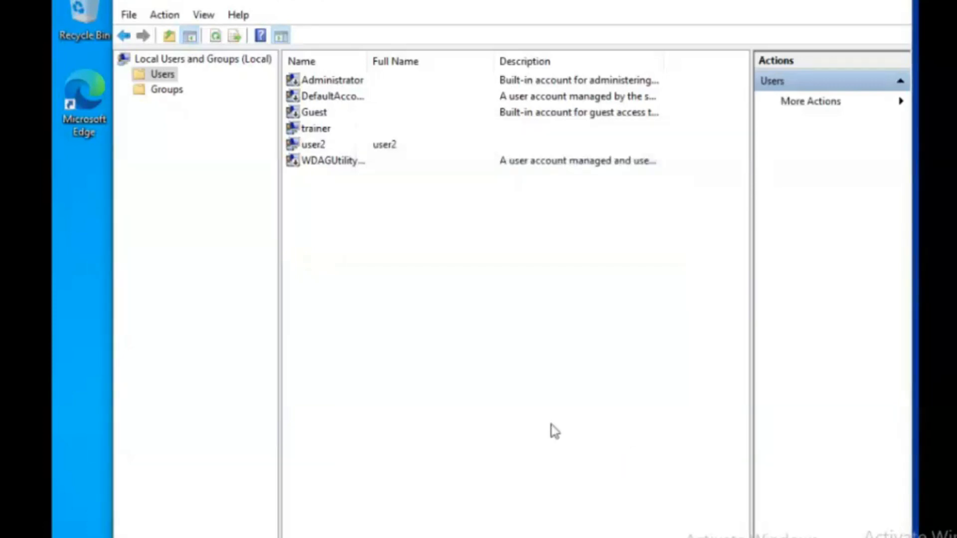
Sign out of trainer and choose user2 on the sign-in screen.
left_click(72, 537)
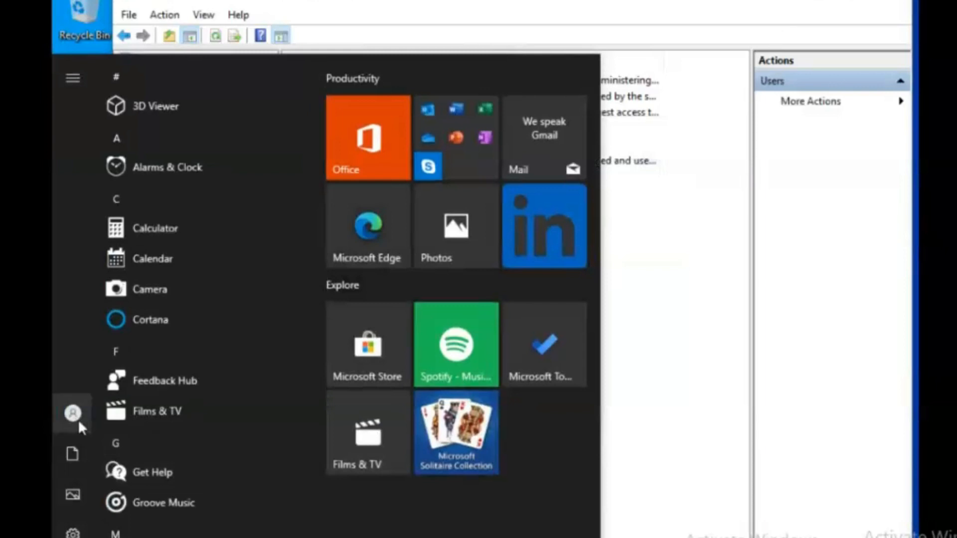
mouse_move(78, 423)
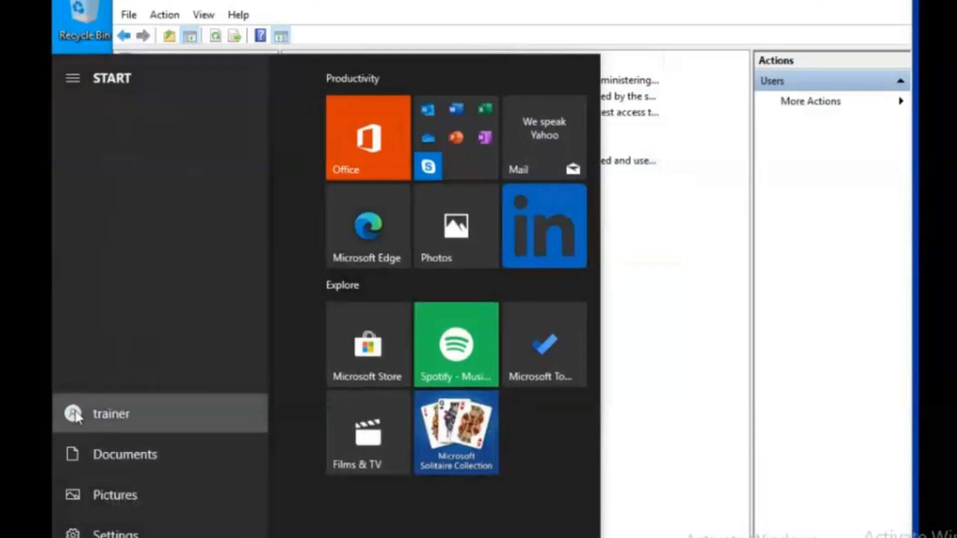
left_click(75, 414)
left_click(117, 332)
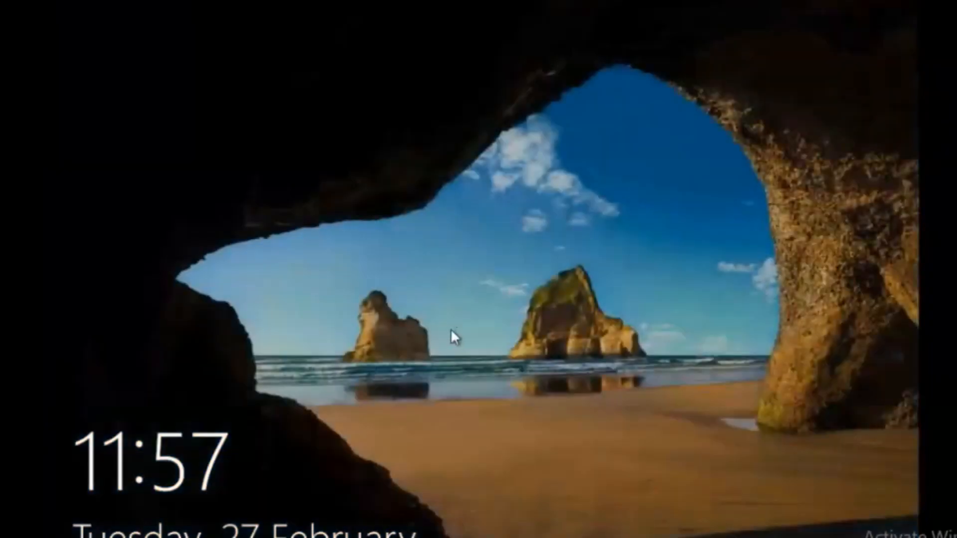
left_click(456, 326)
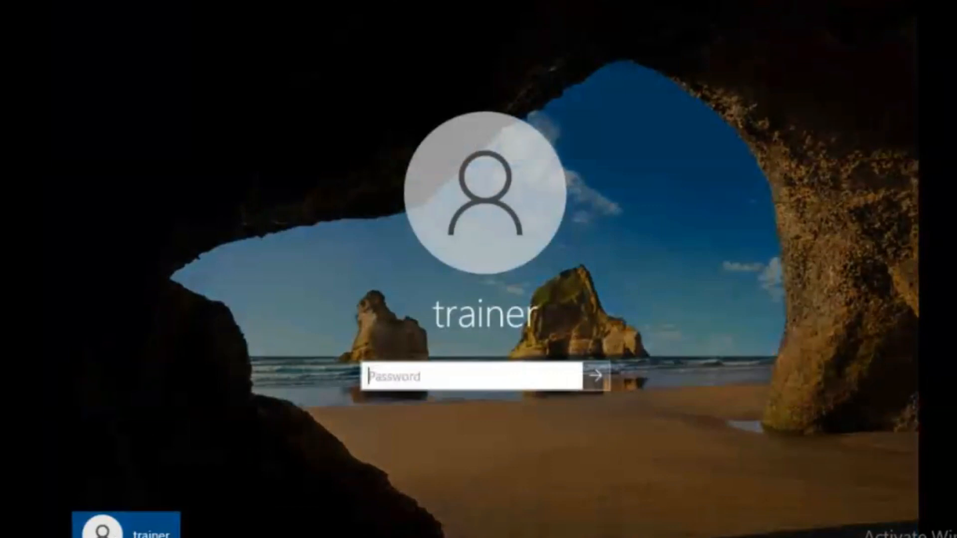
left_click(127, 537)
Attempt user2's password twice, dismissing both incorrect-password errors.
key("Caps_Lock")
type("•")
key("Caps_Lock")
type("••••")
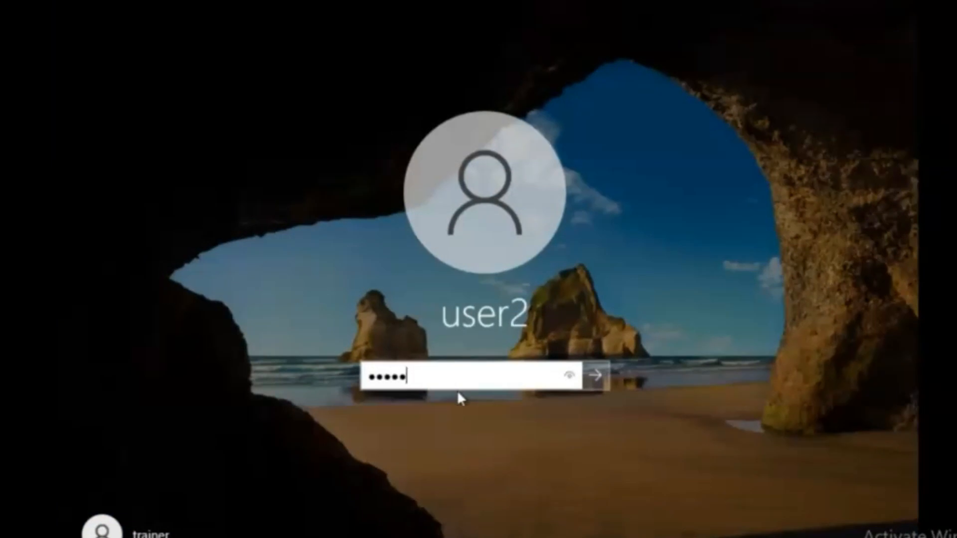
type("••••")
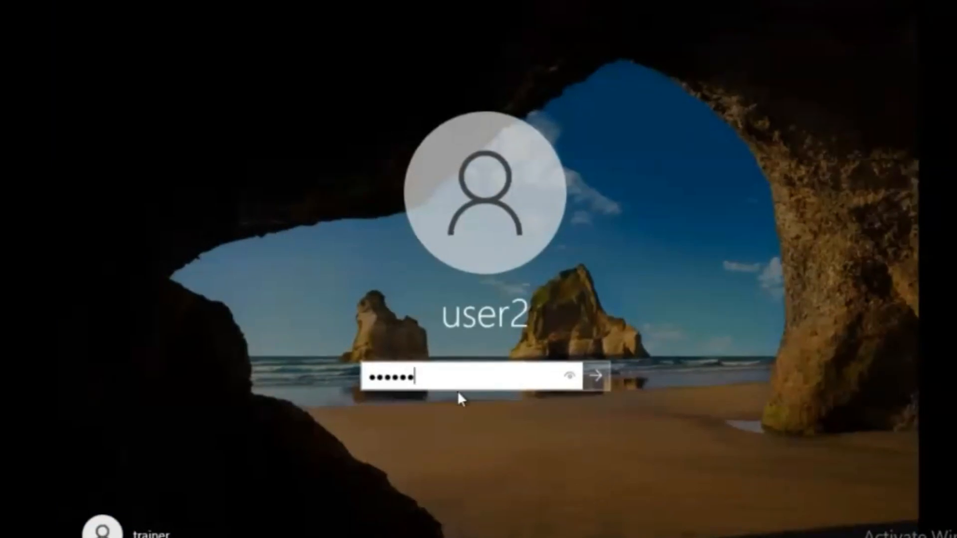
key("Caps_Lock")
type("•")
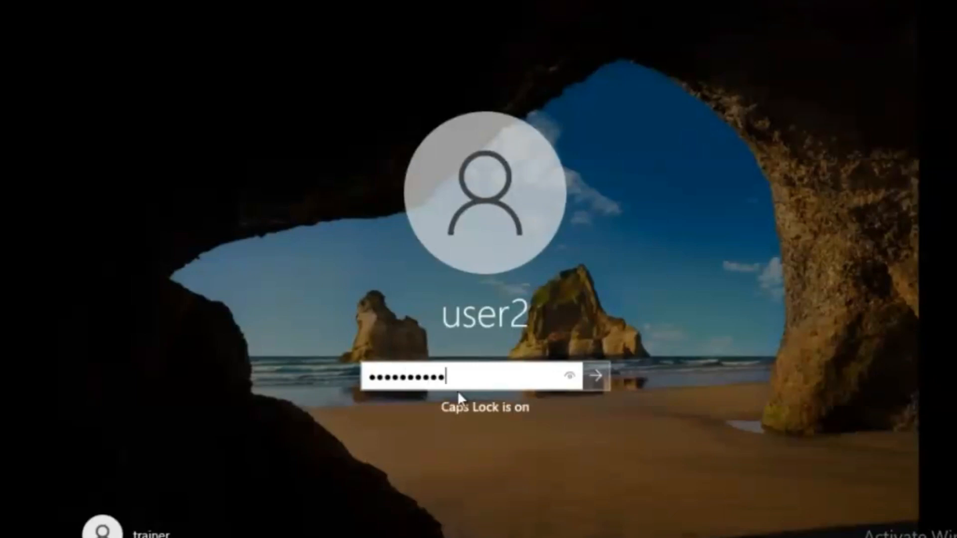
key("Caps_Lock")
key("Return")
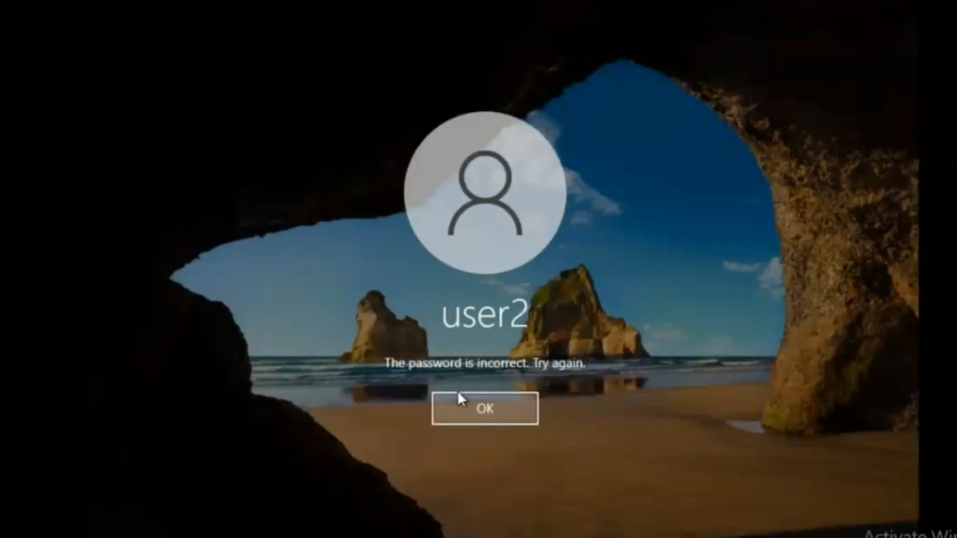
key("Return")
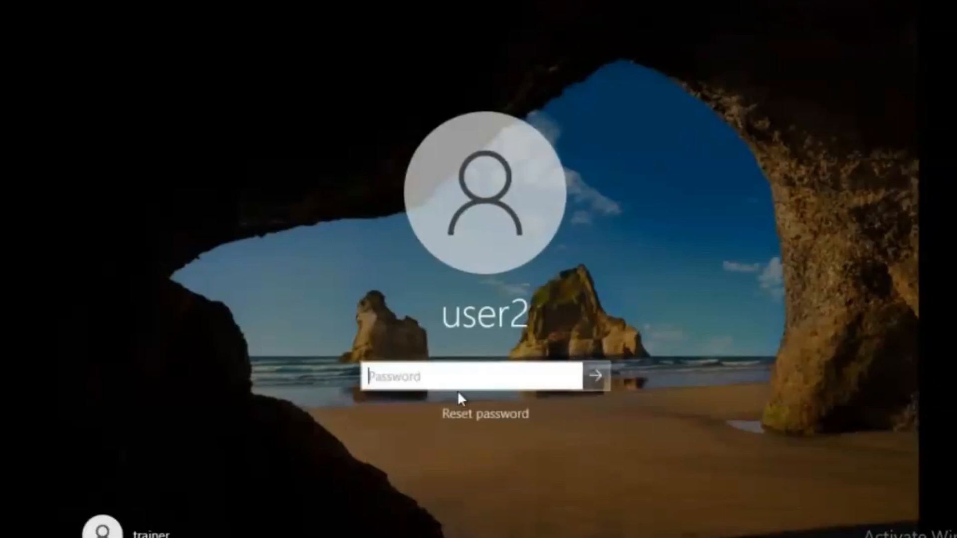
type("•")
key("Caps_Lock")
key("Caps_Lock")
type("••••")
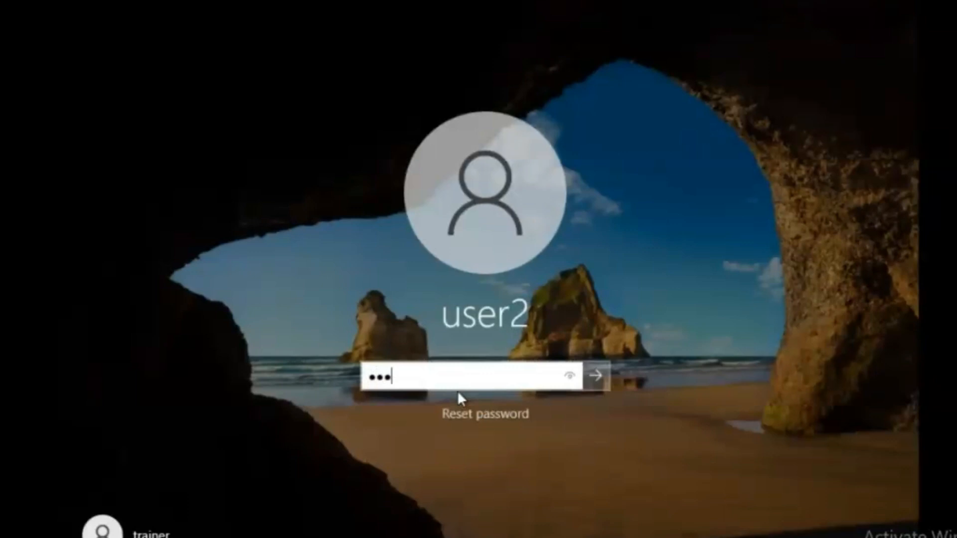
type("•••••")
key("Return")
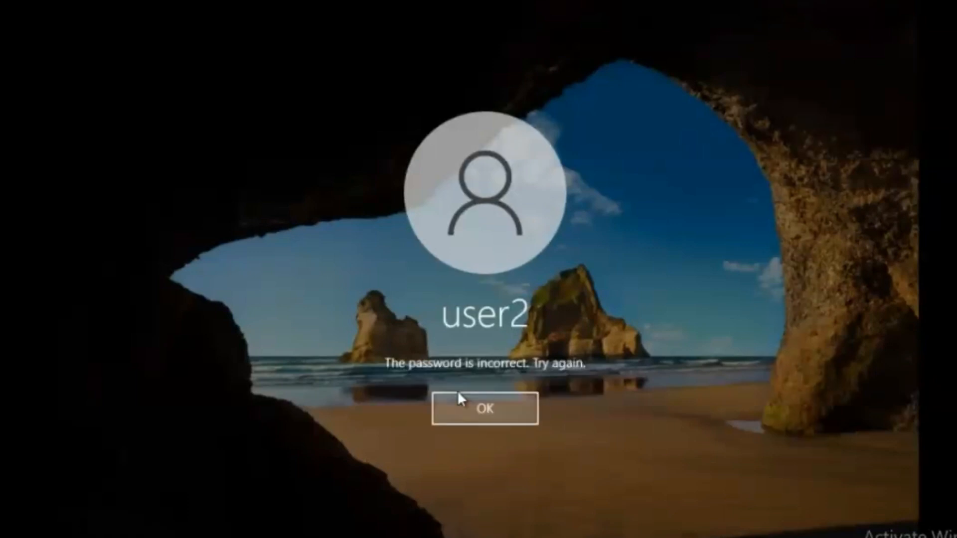
key("Return")
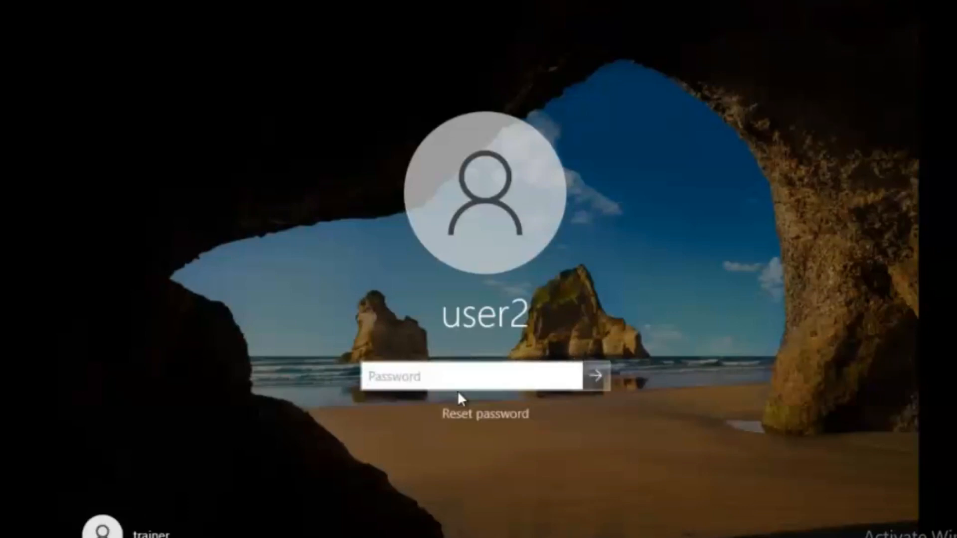
Sign in as user2 with the reset password, capitalising its first letter.
key("Caps_Lock")
type("P")
key("Caps_Lock")
type("assword")
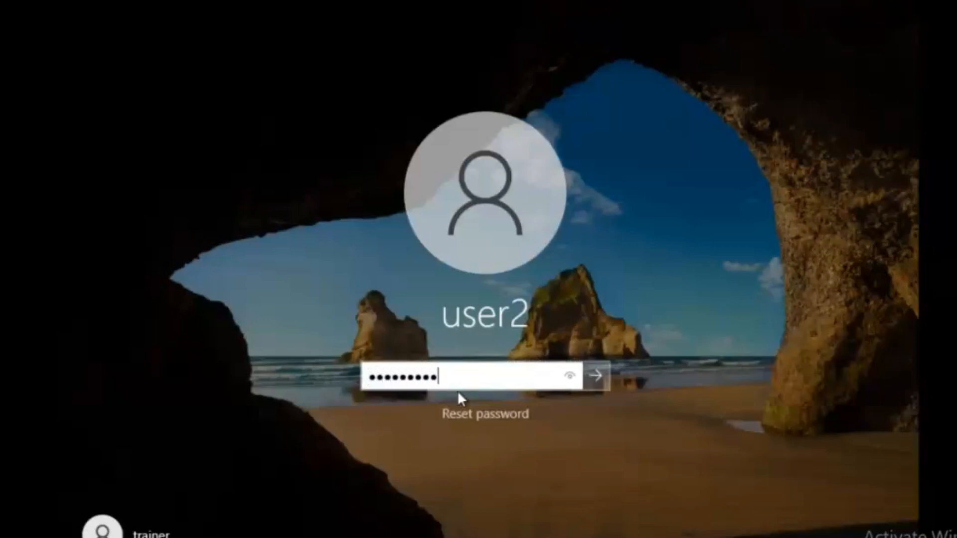
type("123")
key("Return")
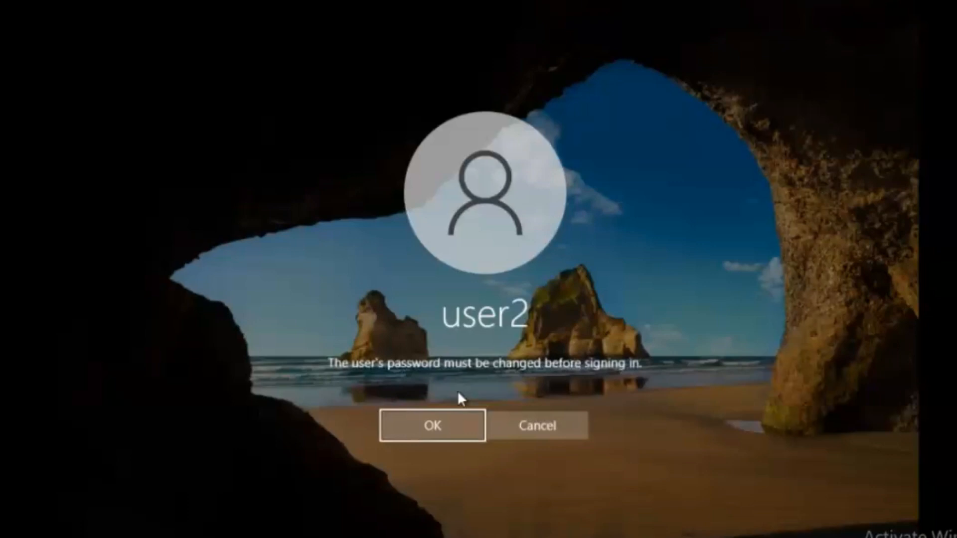
Accept the password-change notice and fill in user2's new and confirmation passwords.
key("Return")
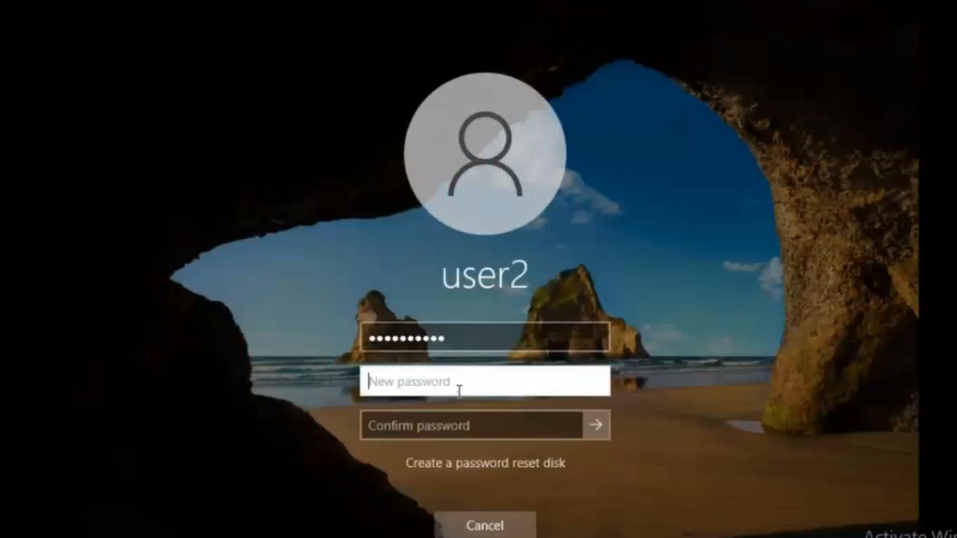
type("•••")
key("BackSpace")
key("BackSpace")
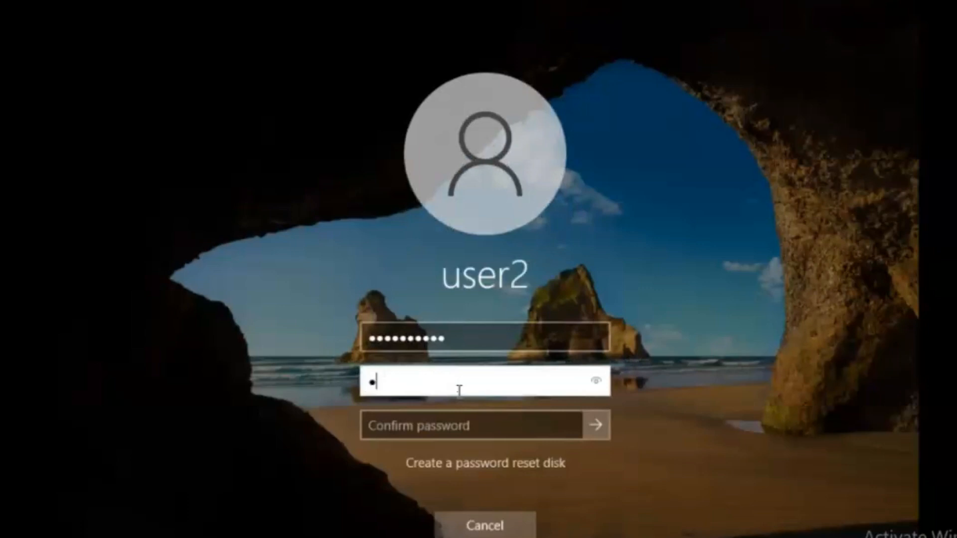
key("BackSpace")
type("••••••••••")
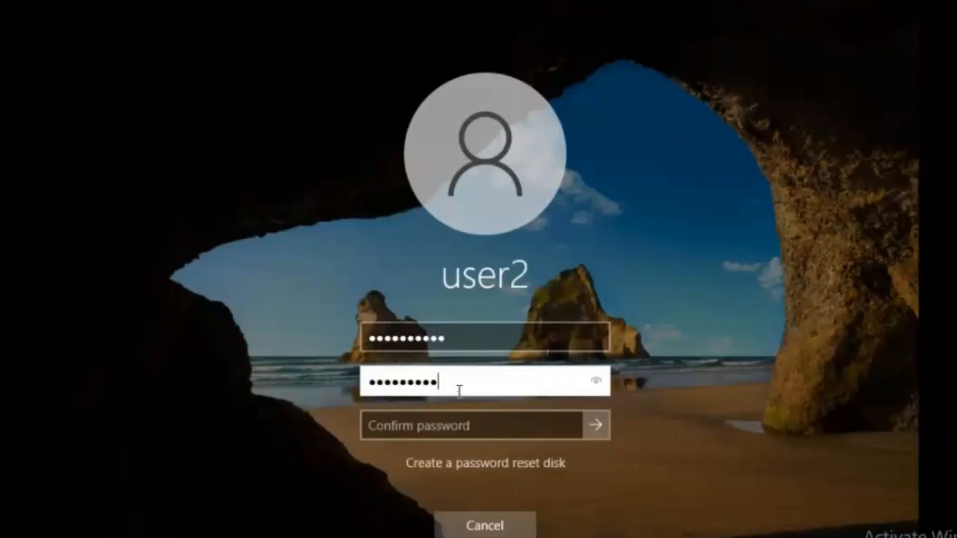
type("••")
key("Tab")
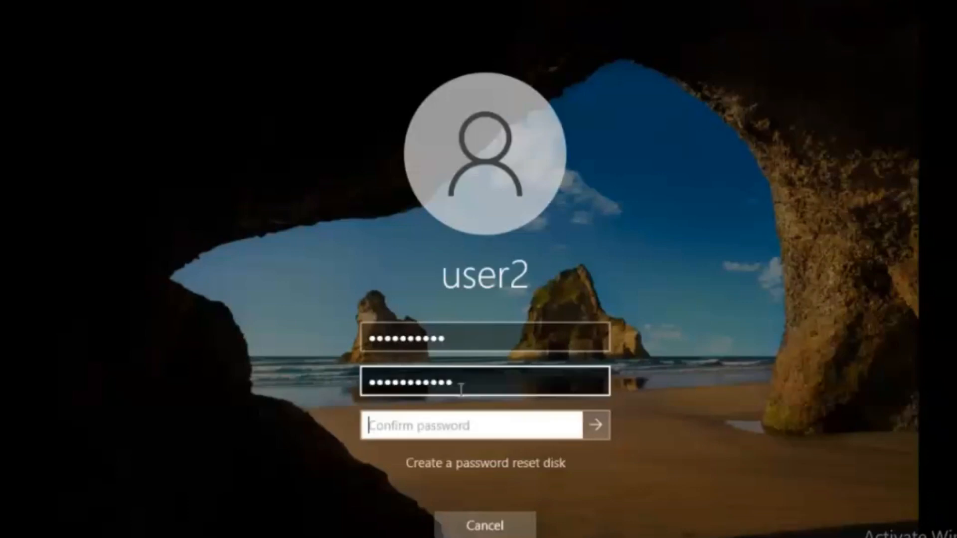
type("••••")
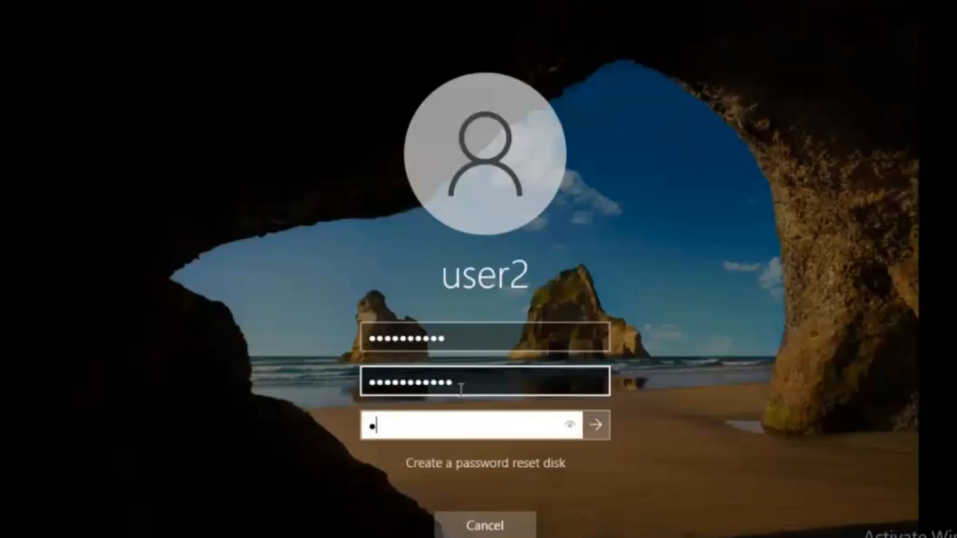
type("••••••••")
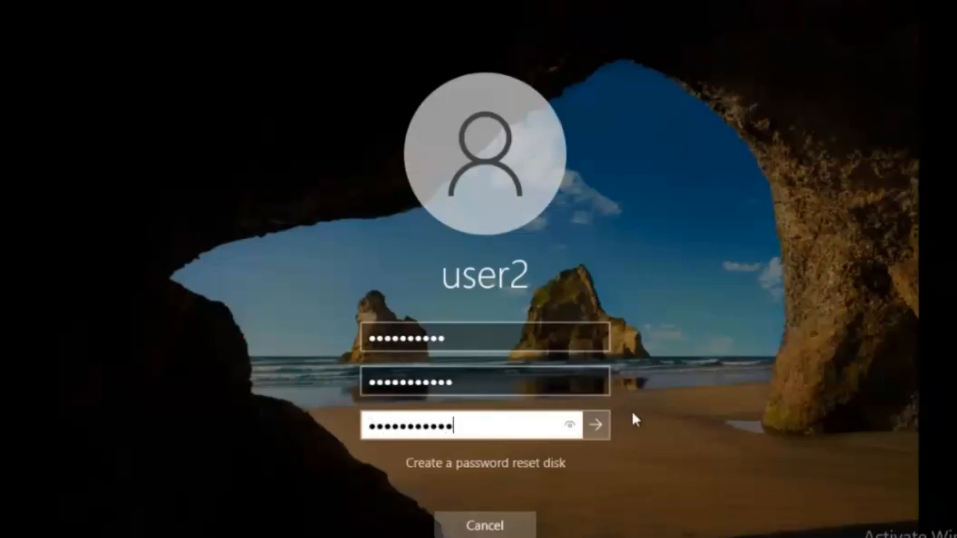
Reveal the confirmation, submit, and dismiss the passwords-did-not-match error.
left_click(567, 426)
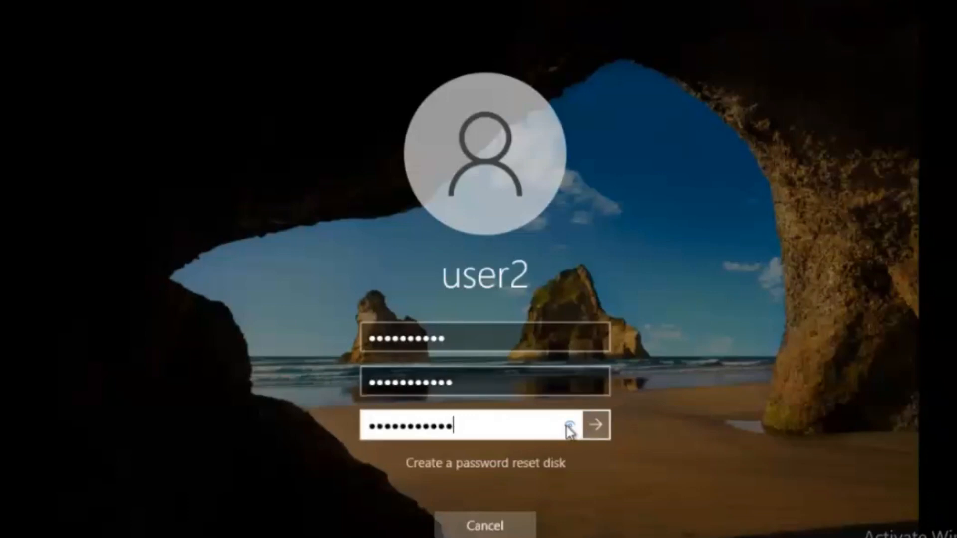
left_click(567, 425)
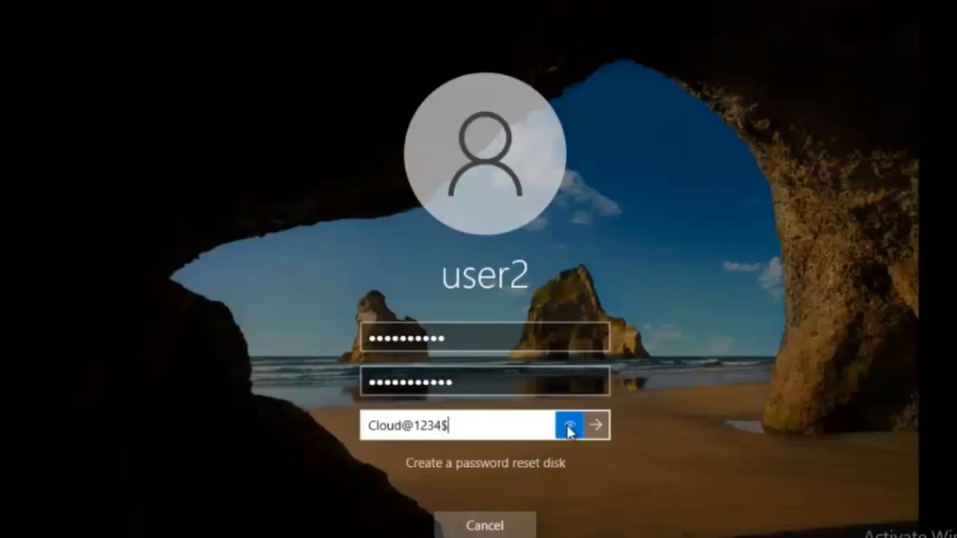
left_click(598, 423)
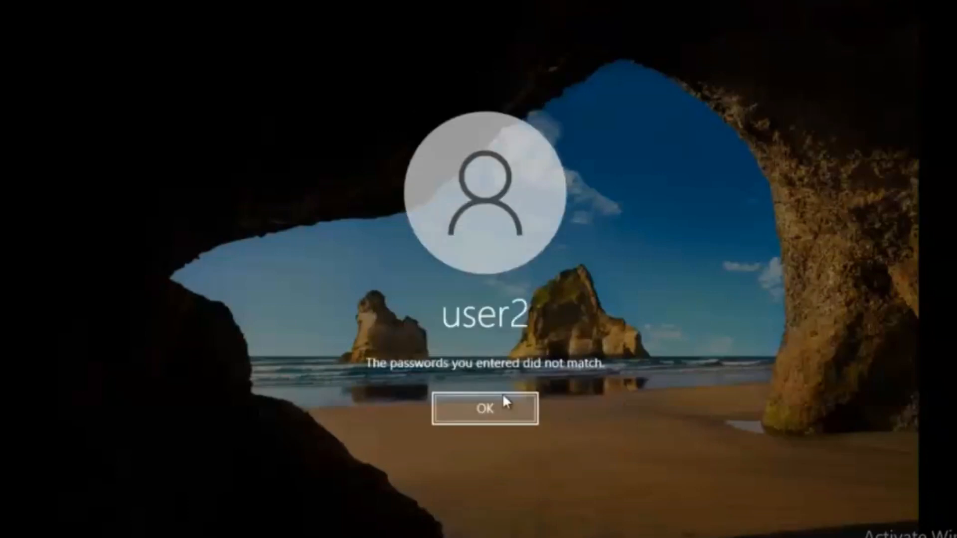
left_click(506, 407)
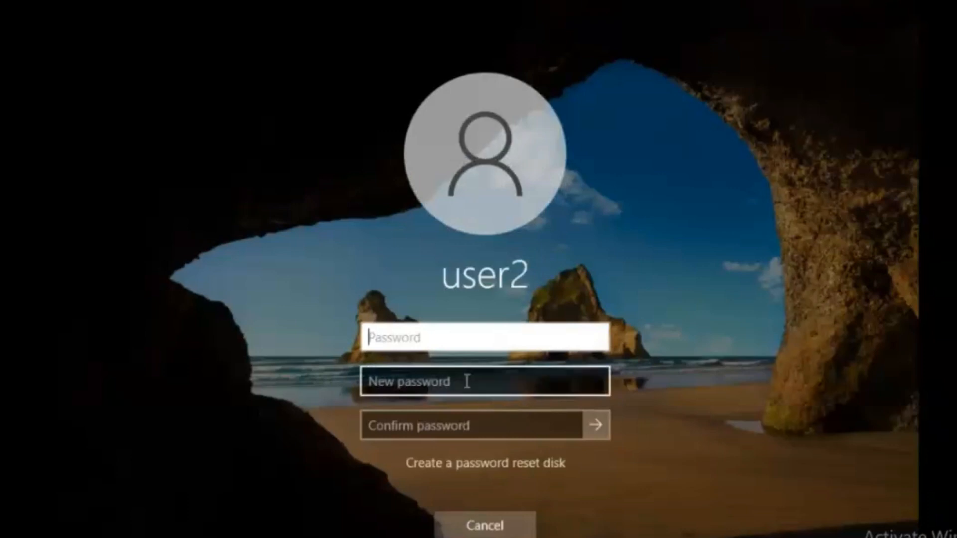
Enter user2's current password in the old password field.
left_click(463, 379)
left_click(446, 344)
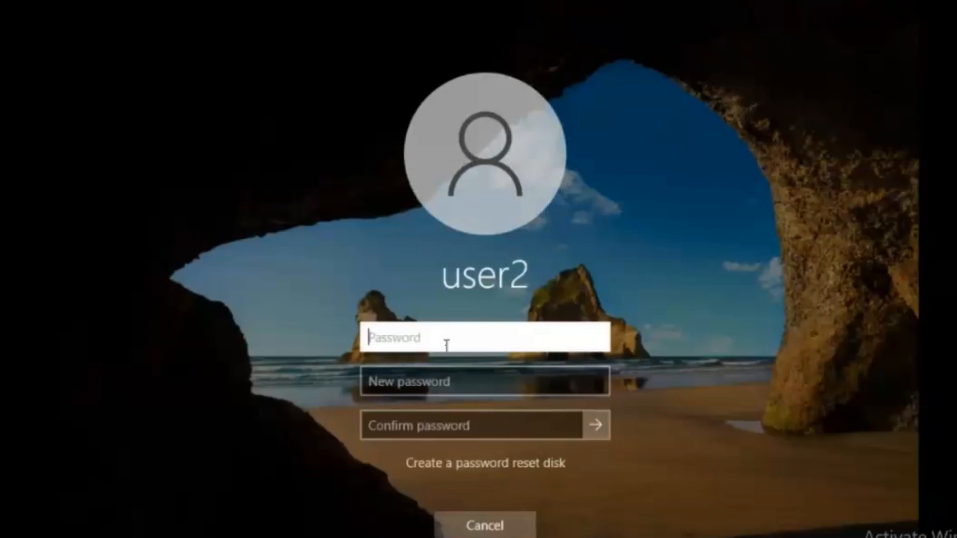
key("Caps_Lock")
type("A")
key("Caps_Lock")
type("dmin@1234")
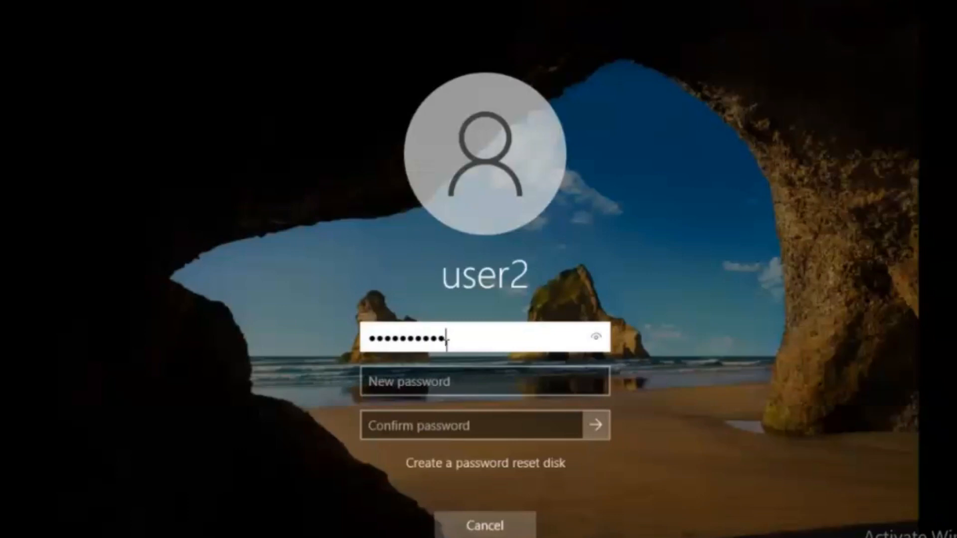
key("Tab")
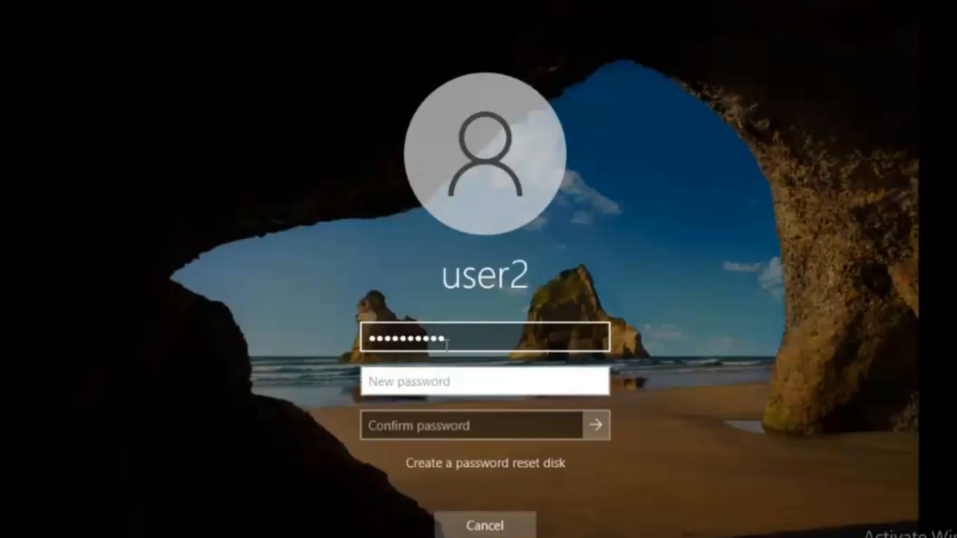
Enter the matching new password twice, correcting the confirmation, and submit.
type("•••••")
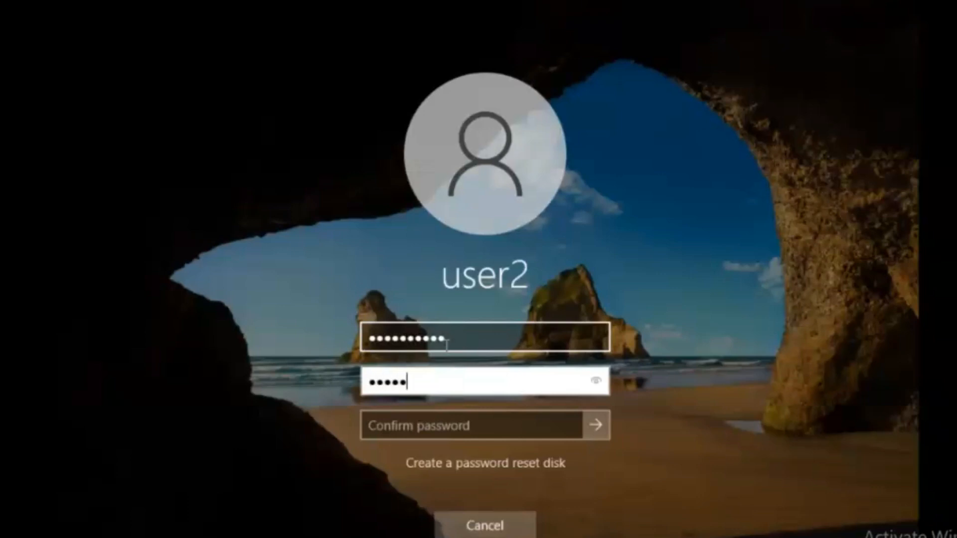
type("••••••")
key("Tab")
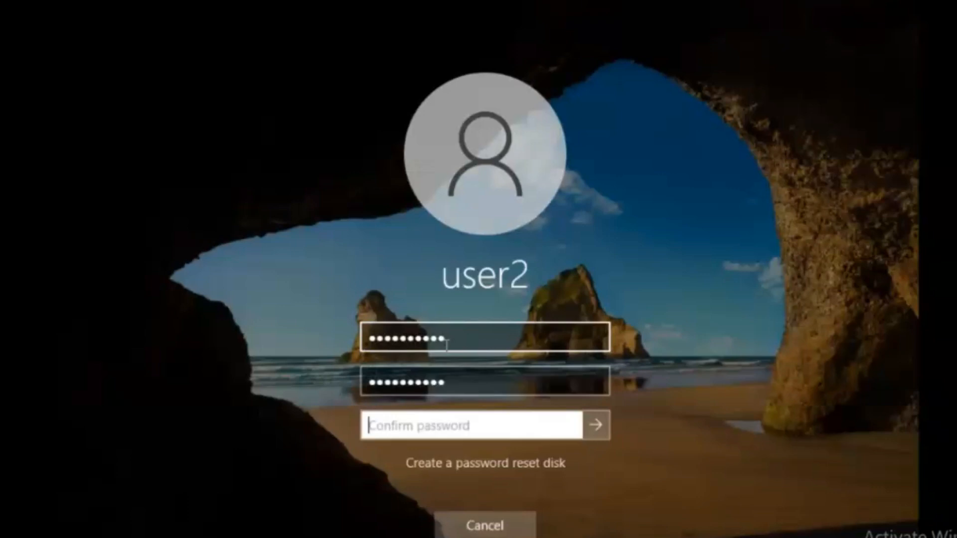
type("•••••••••••")
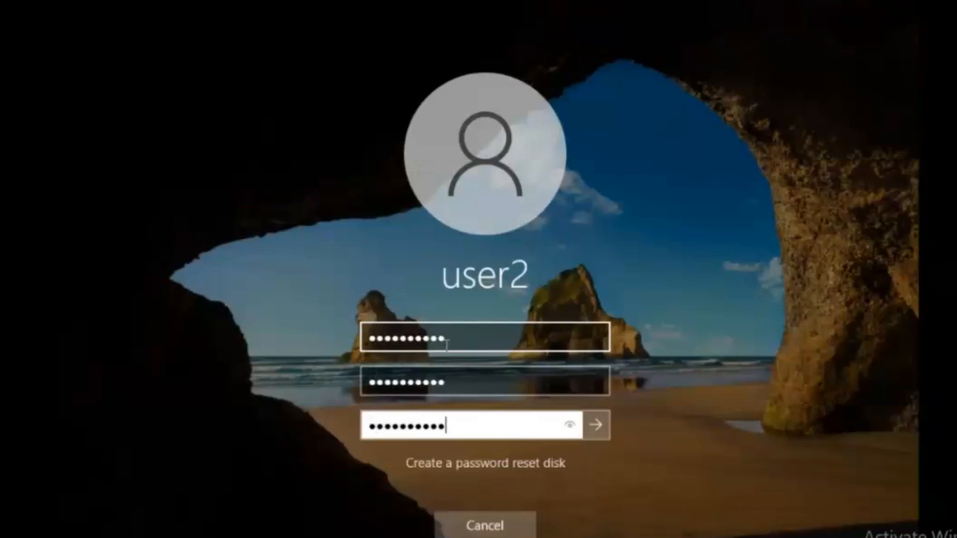
type("••")
key("BackSpace")
key("BackSpace")
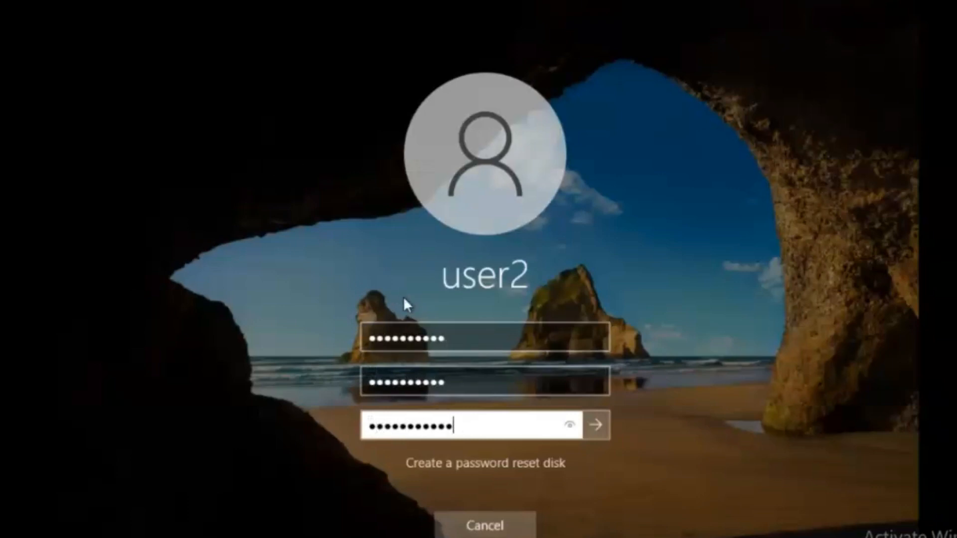
key("BackSpace")
key("BackSpace")
key("BackSpace")
key("BackSpace")
key("BackSpace")
key("BackSpace")
key("BackSpace")
key("BackSpace")
key("BackSpace")
key("BackSpace")
key("BackSpace")
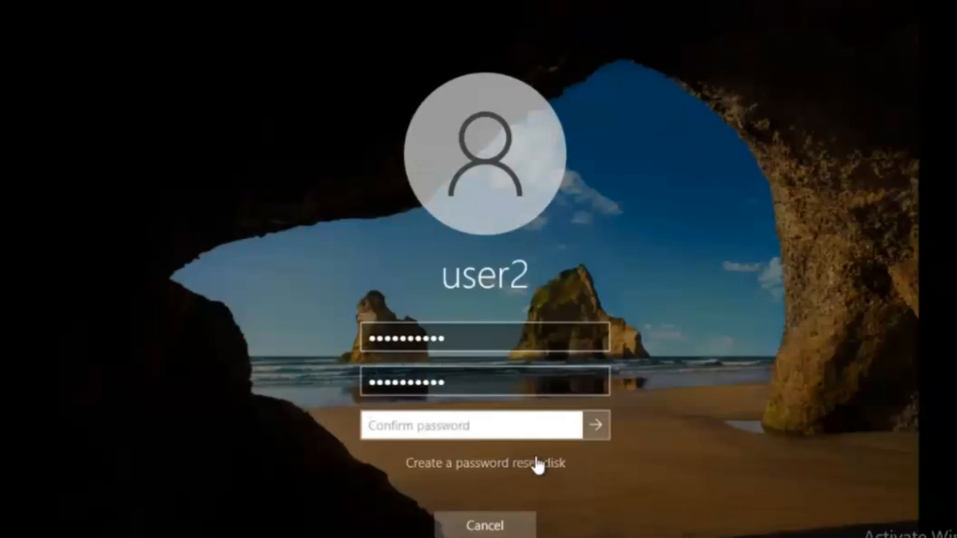
type("••••••••••")
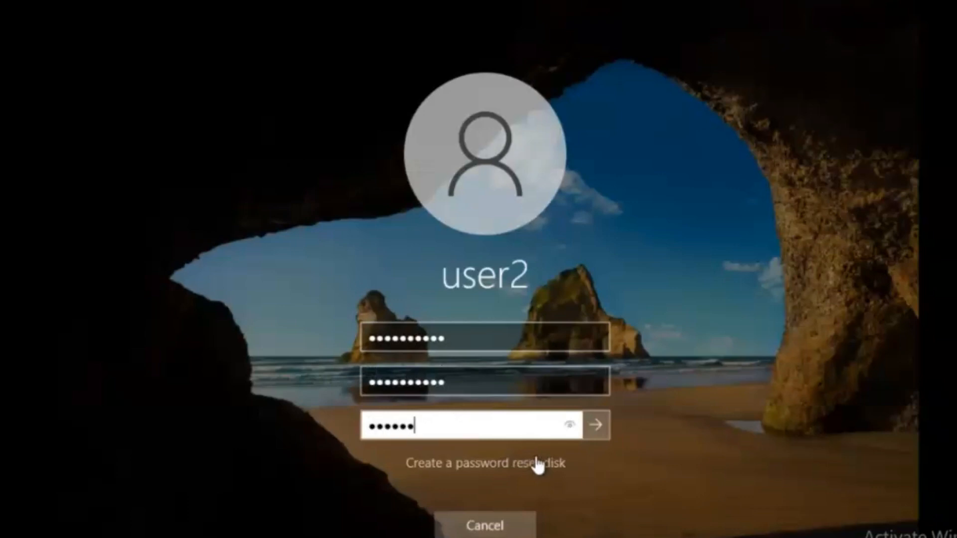
type("•")
key("Return")
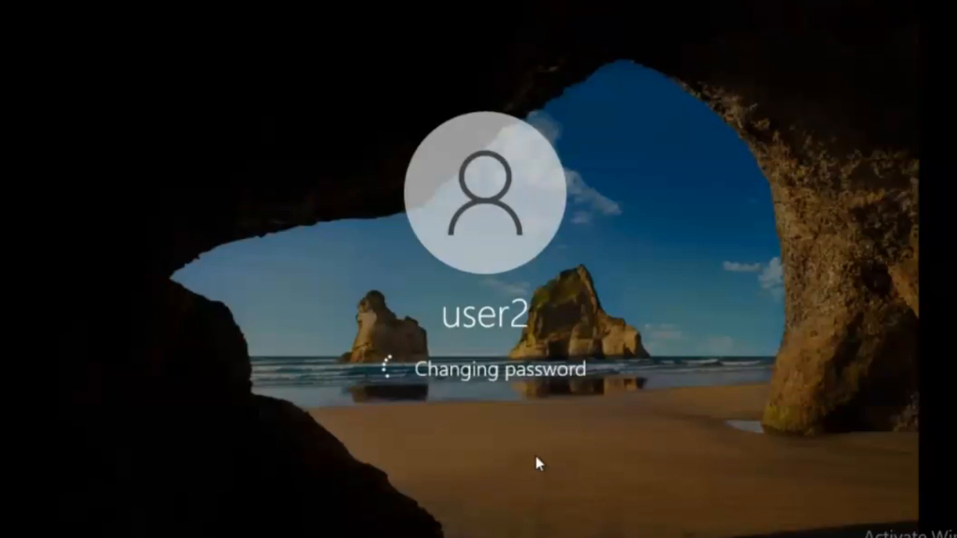
Acknowledge the 'Your password has been changed' message to reach user2's desktop.
key("Return")
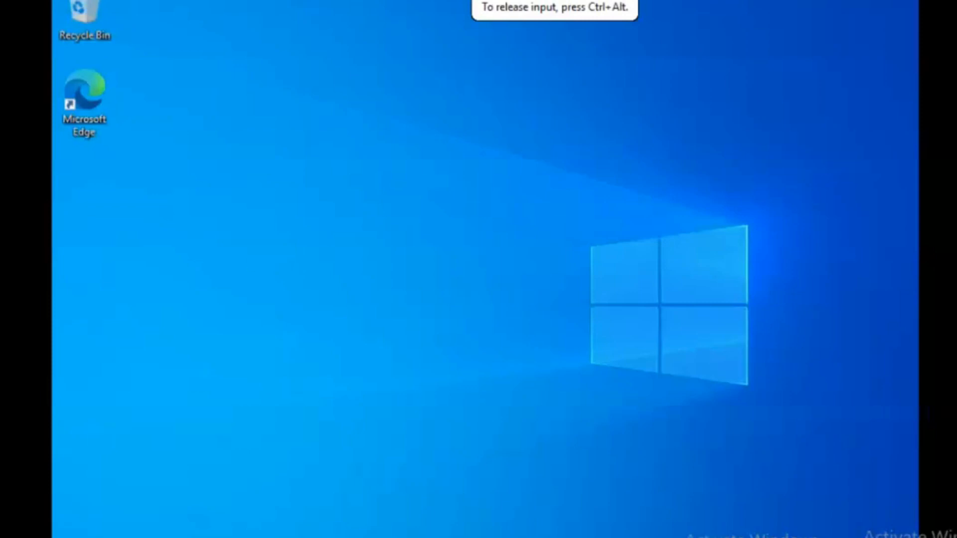
Switch from user2 to the trainer account and sign in with its password.
key("super")
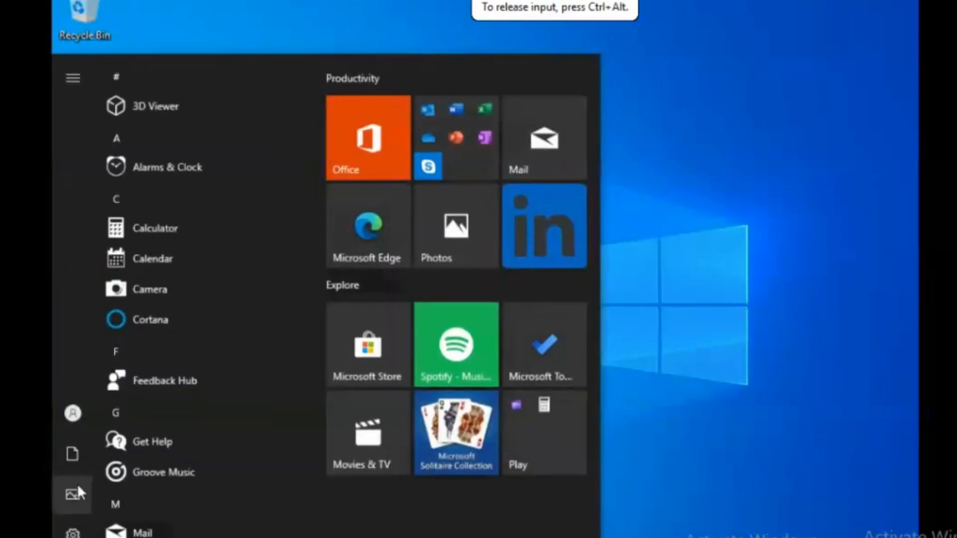
left_click(71, 413)
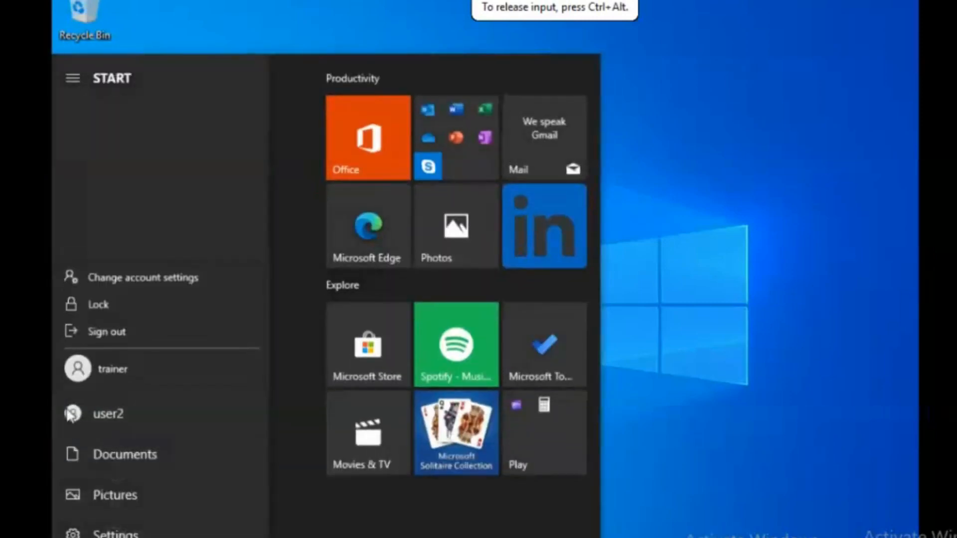
left_click(114, 371)
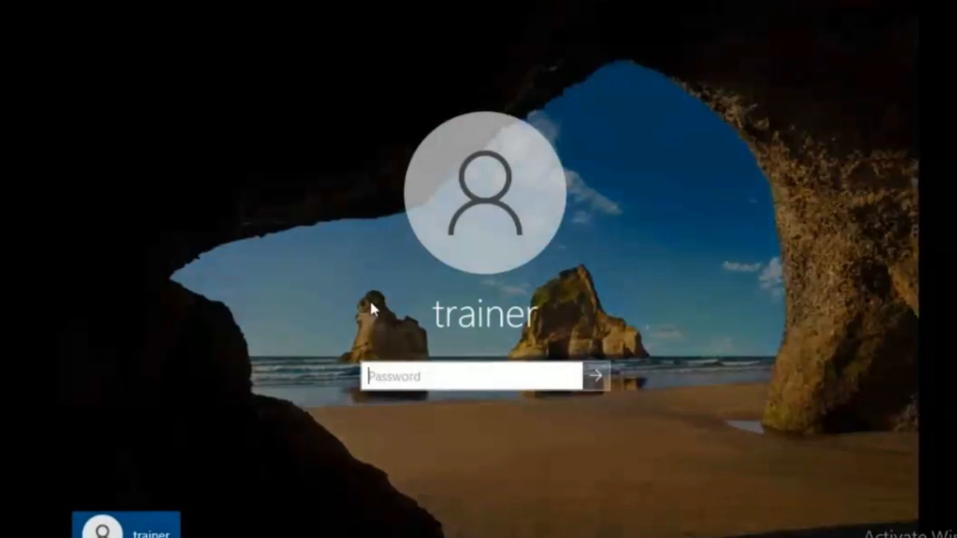
key("Caps_Lock")
type("•••••")
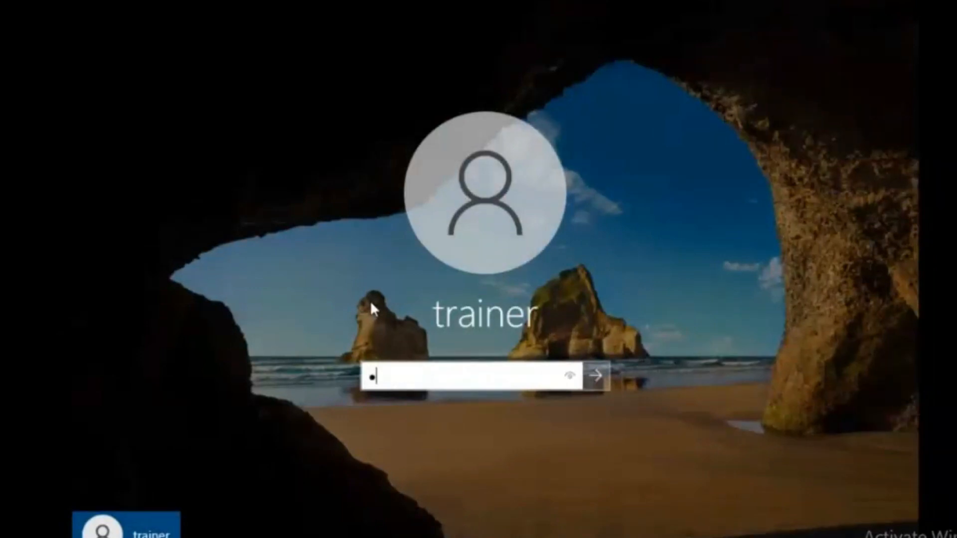
type("••••••")
key("Return")
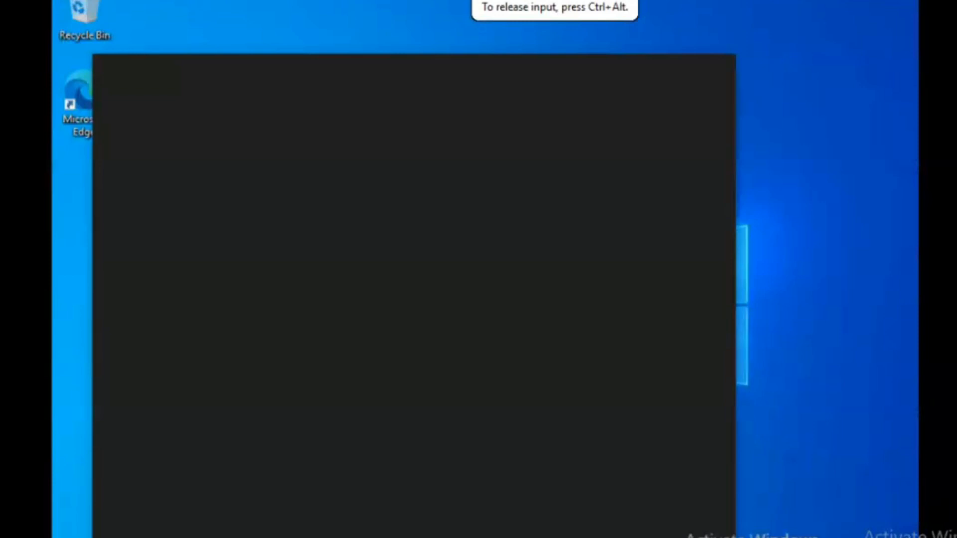
Reopen Local Users and Groups, list the Users folder, and open user2's Properties.
key("Return")
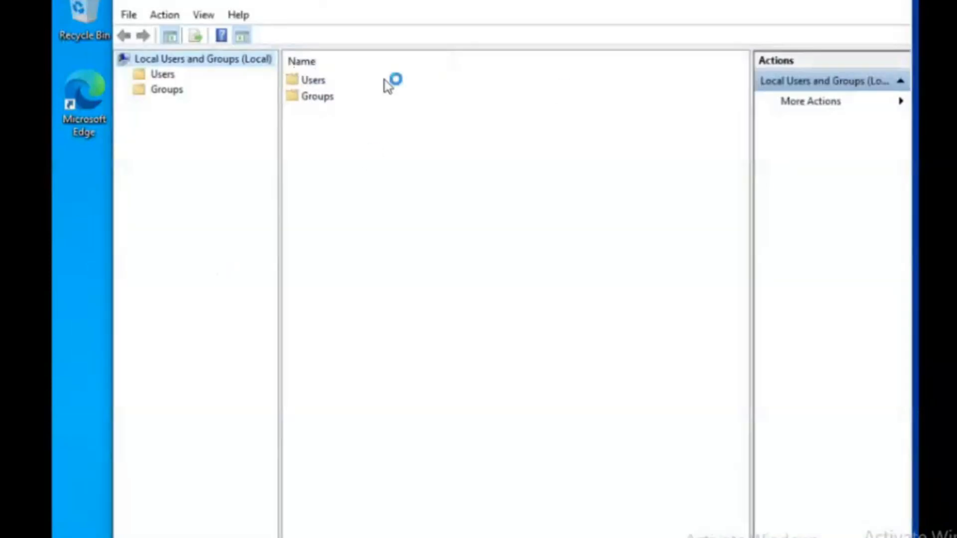
double_click(309, 86)
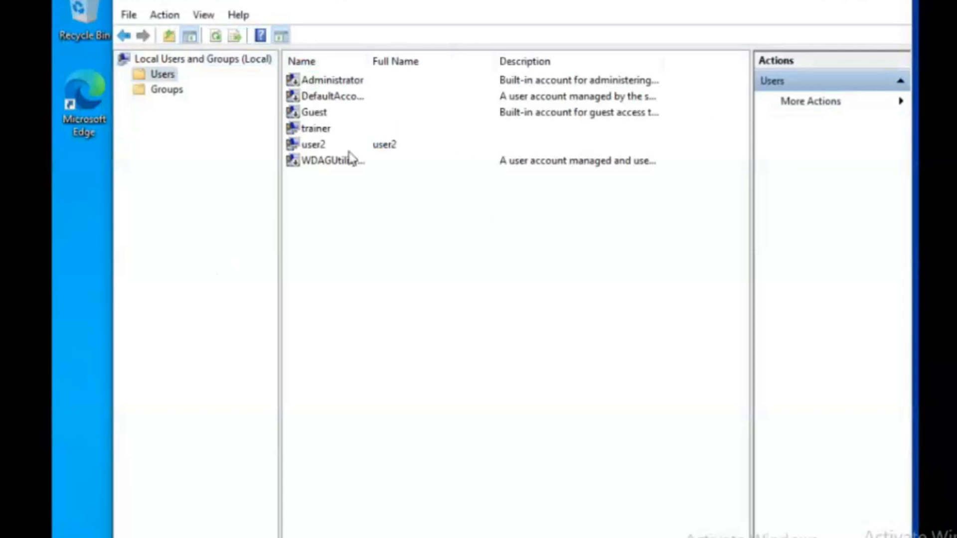
double_click(314, 145)
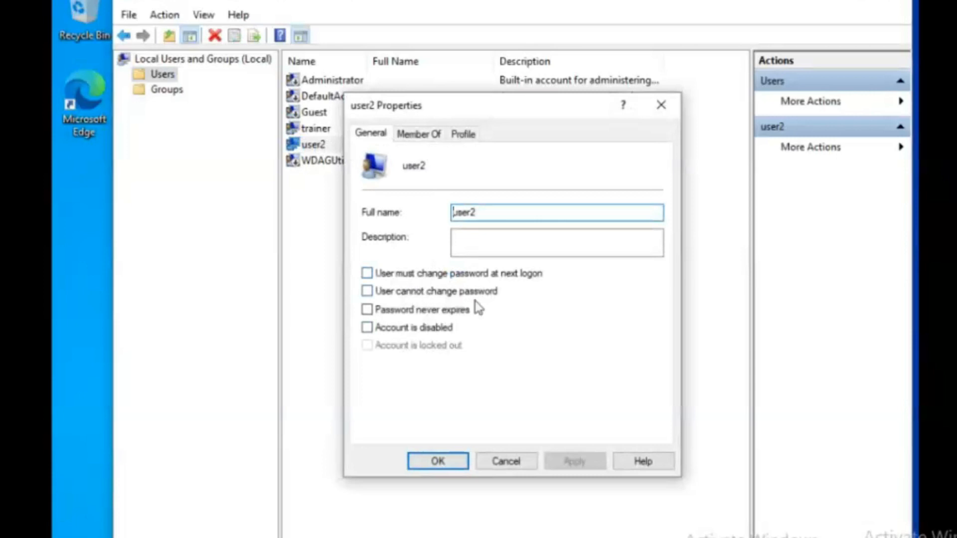
Enable 'User cannot change password' and 'Password never expires' for user2, then apply and close.
left_click(367, 291)
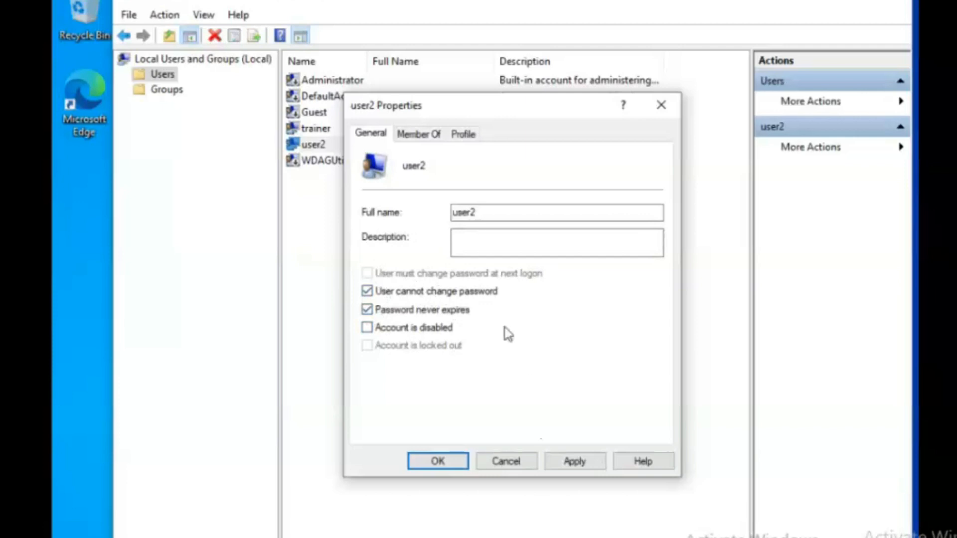
left_click(573, 462)
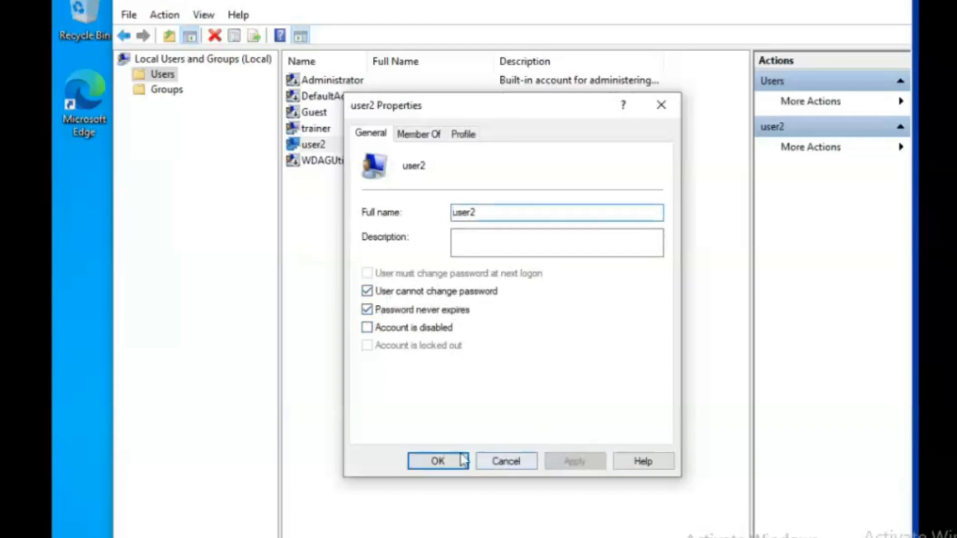
left_click(442, 460)
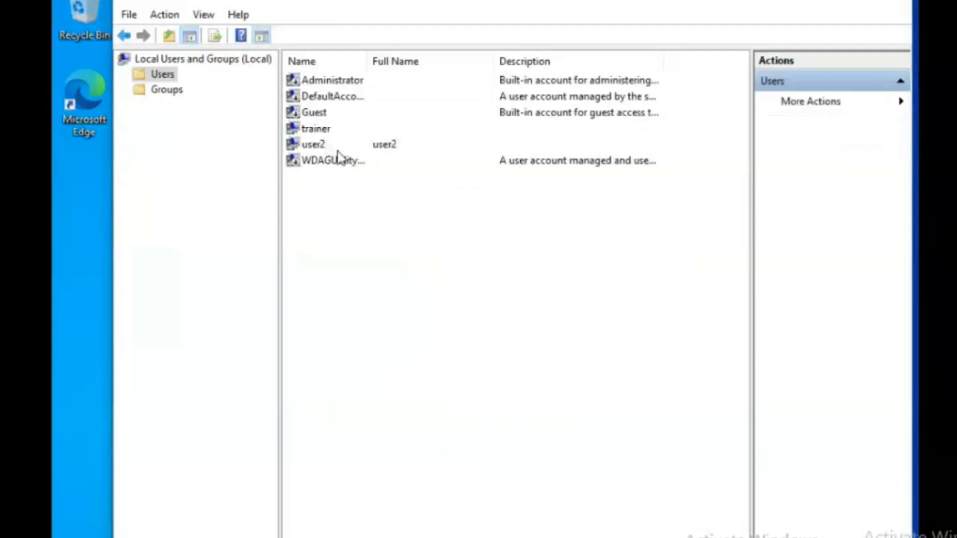
Use Set Password on user2, proceed past the warning, and enter and confirm a new password.
left_click(313, 148)
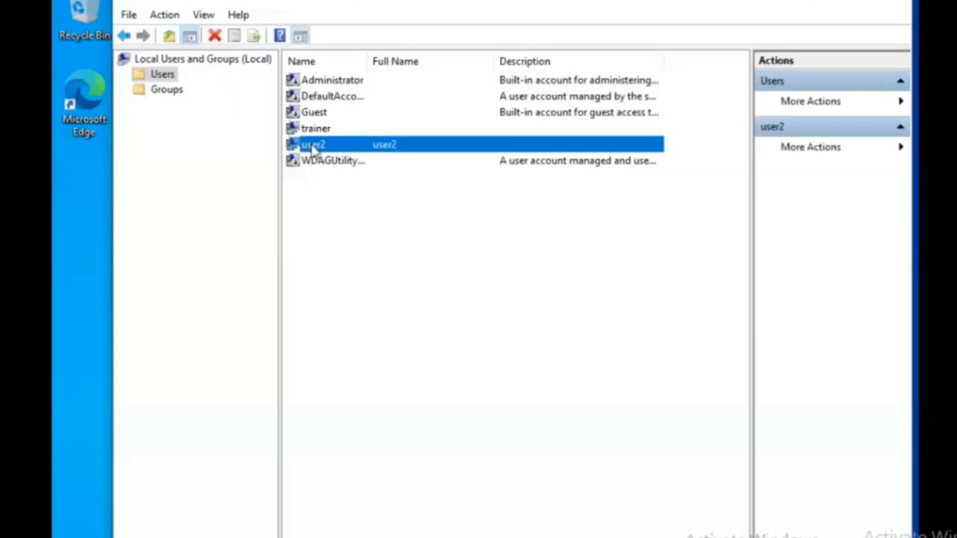
right_click(313, 149)
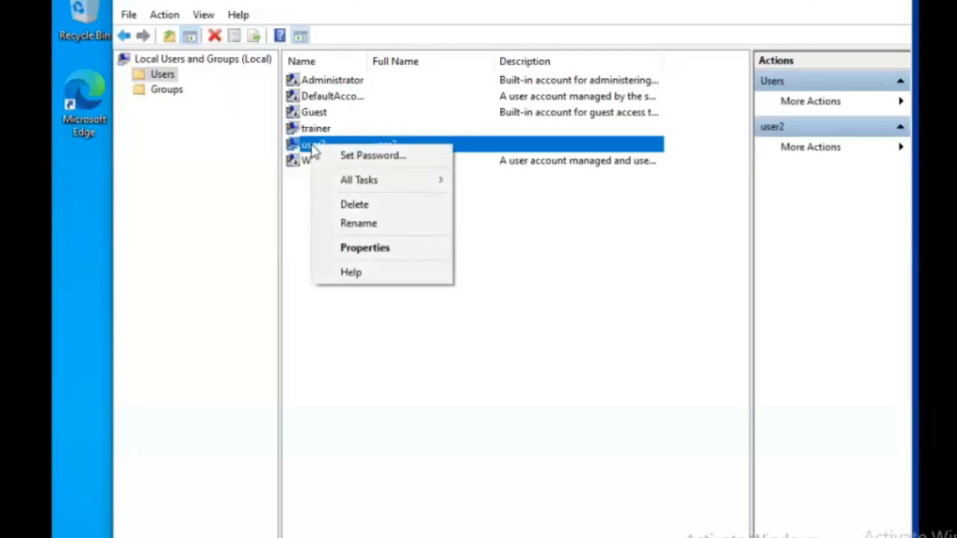
left_click(359, 157)
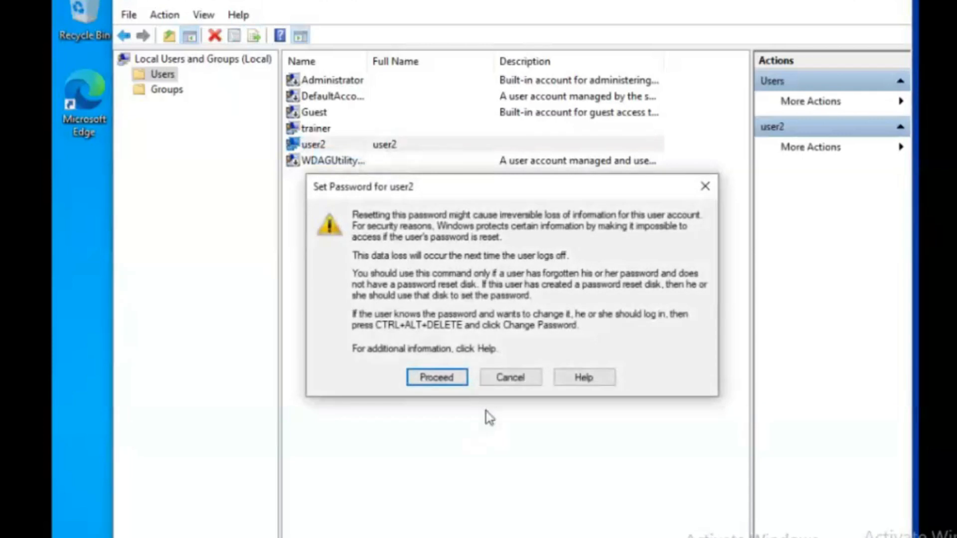
key("Return")
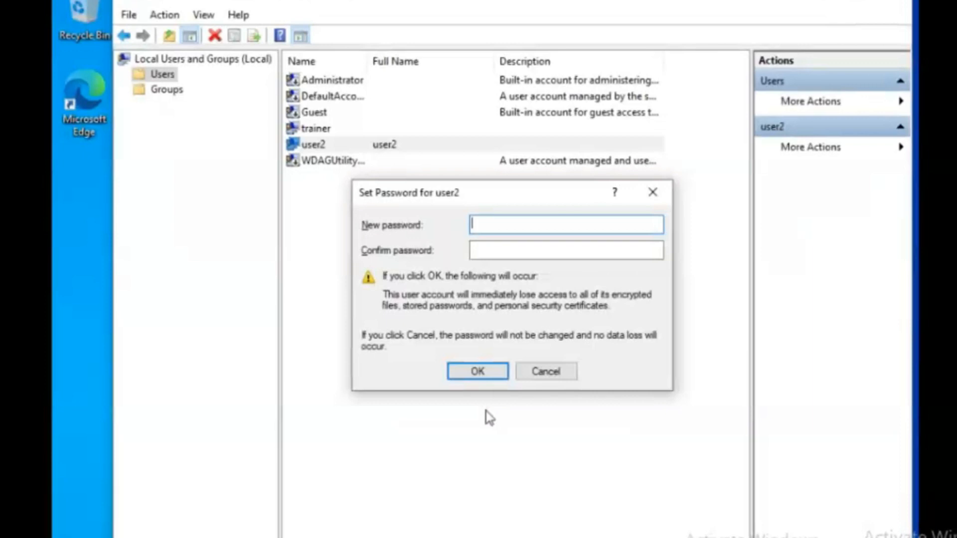
type("••••••••••")
key("Tab")
key("Caps_Lock")
type("•••••")
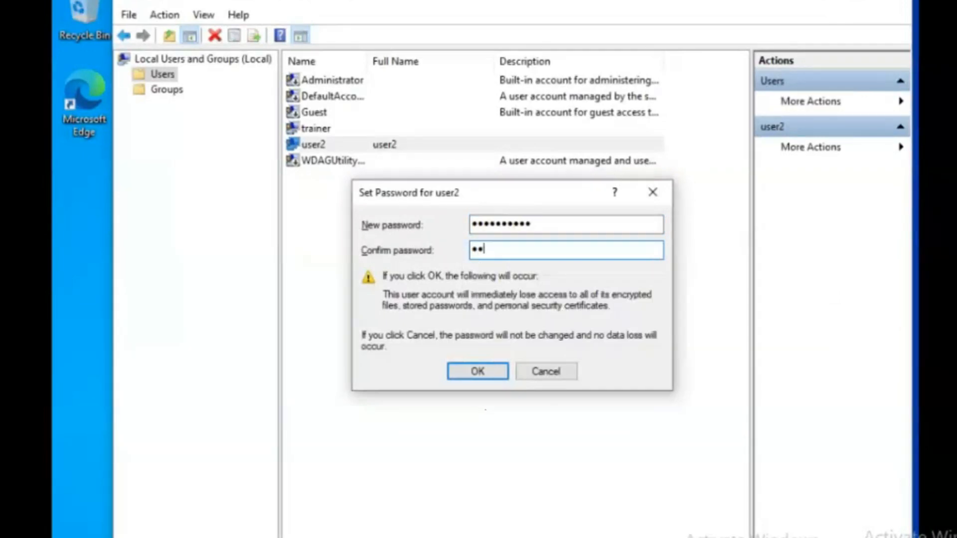
type("••••••")
key("Return")
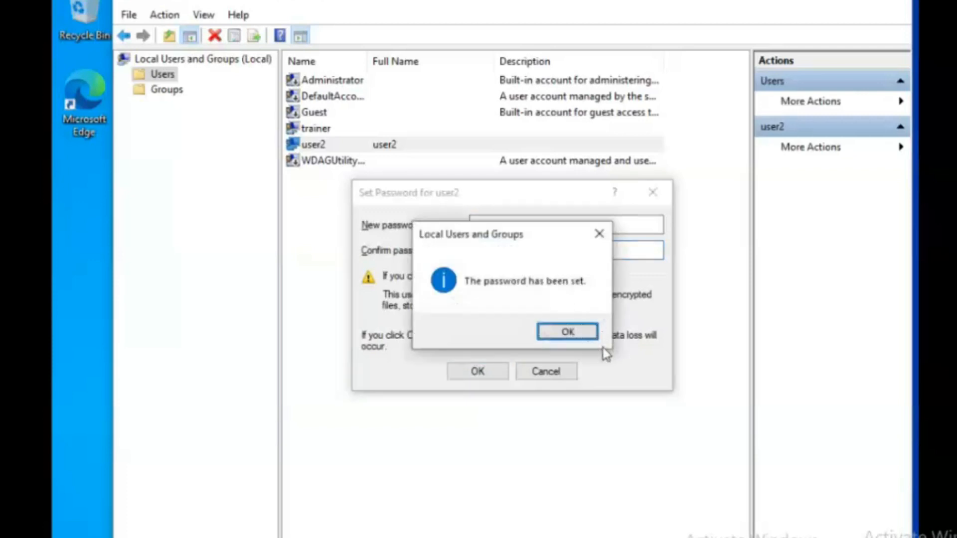
left_click(573, 334)
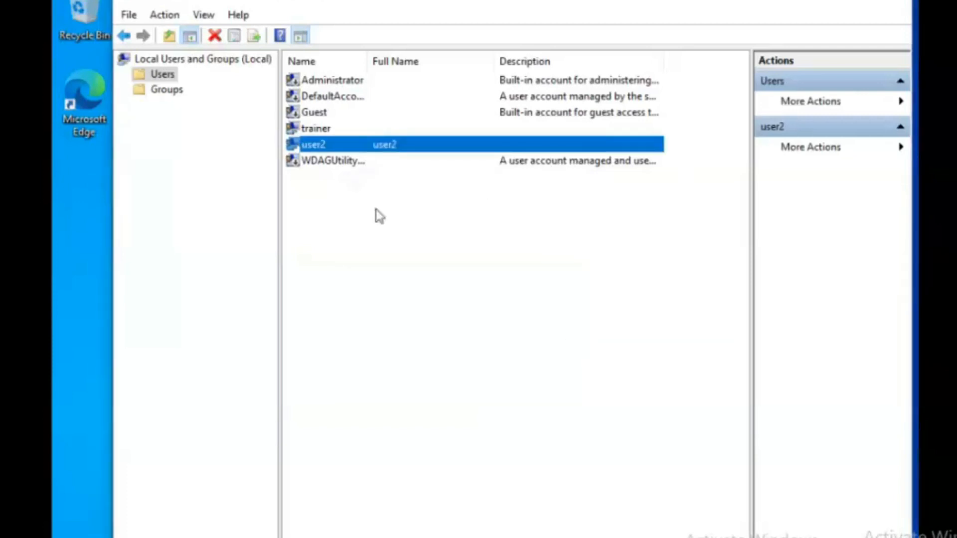
Add user2 to the Administrators group from its Member Of tab.
right_click(323, 146)
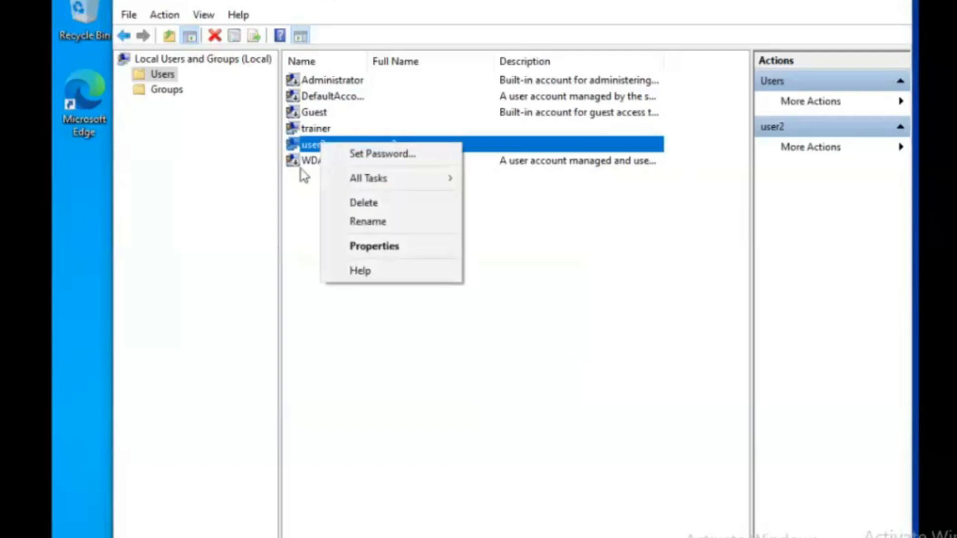
left_click(278, 244)
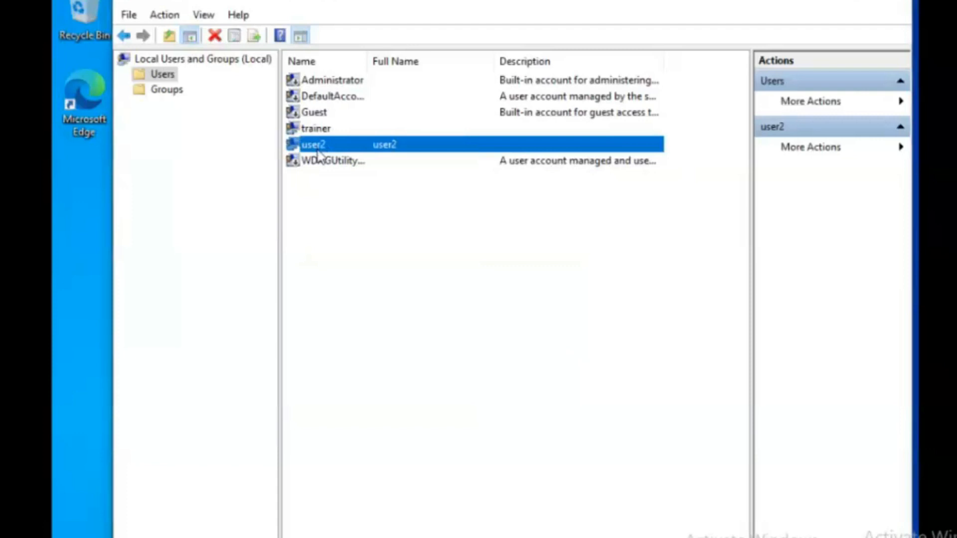
double_click(318, 148)
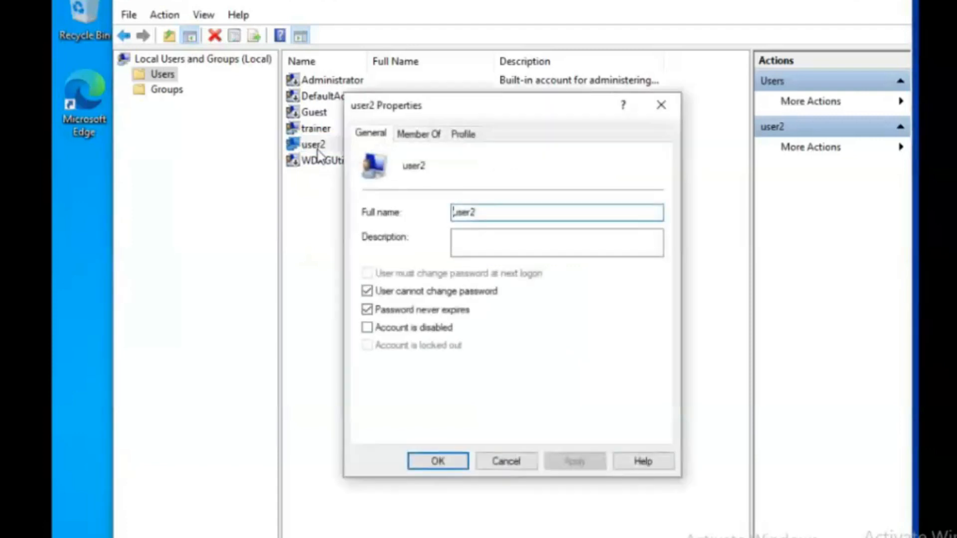
left_click(412, 144)
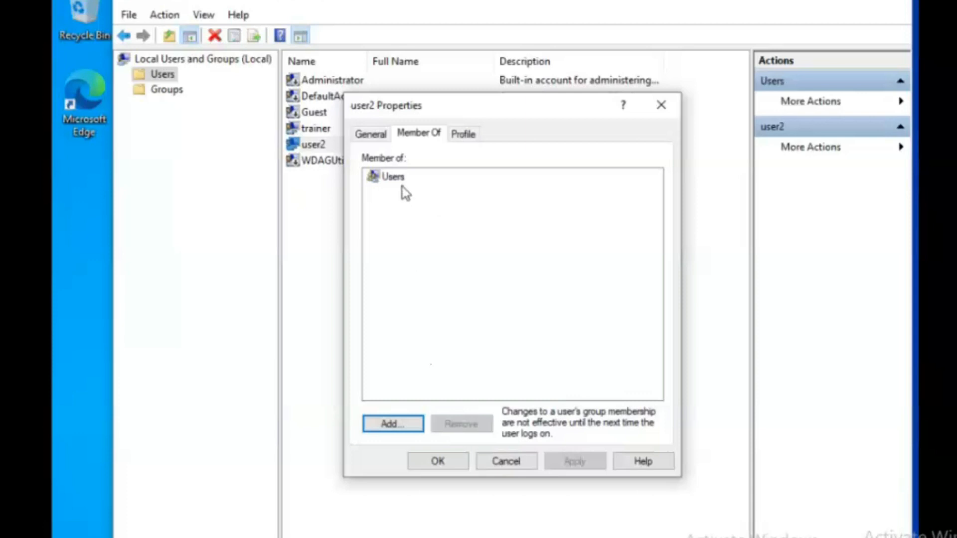
left_click(401, 421)
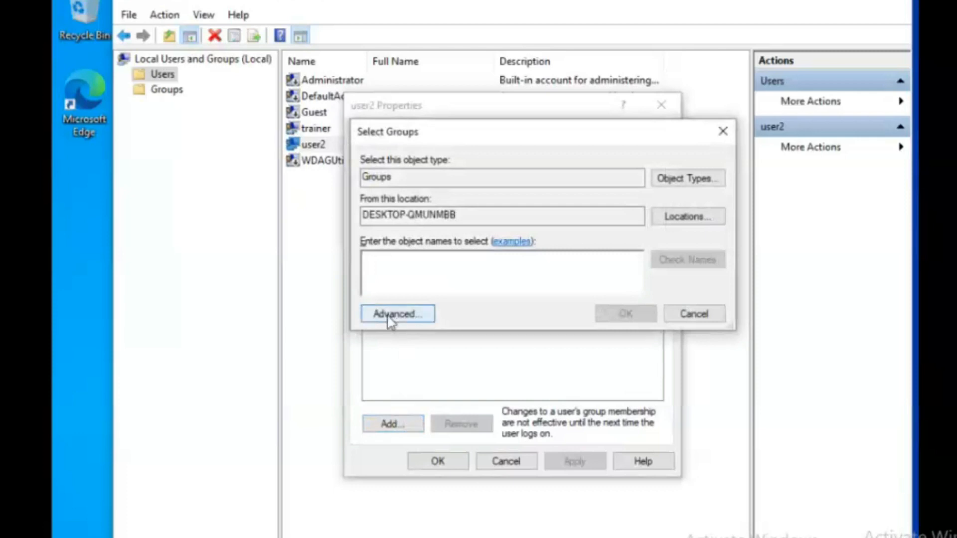
left_click(391, 314)
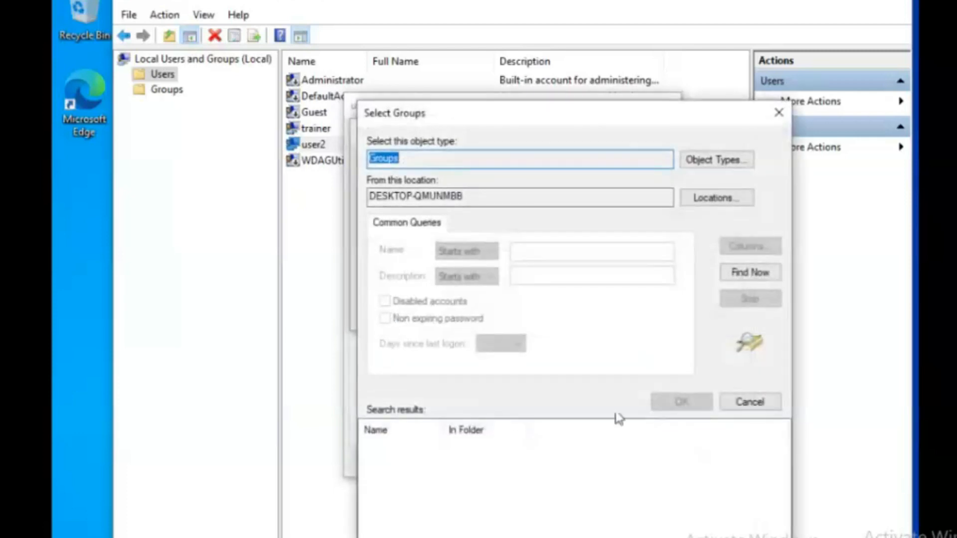
left_click(753, 272)
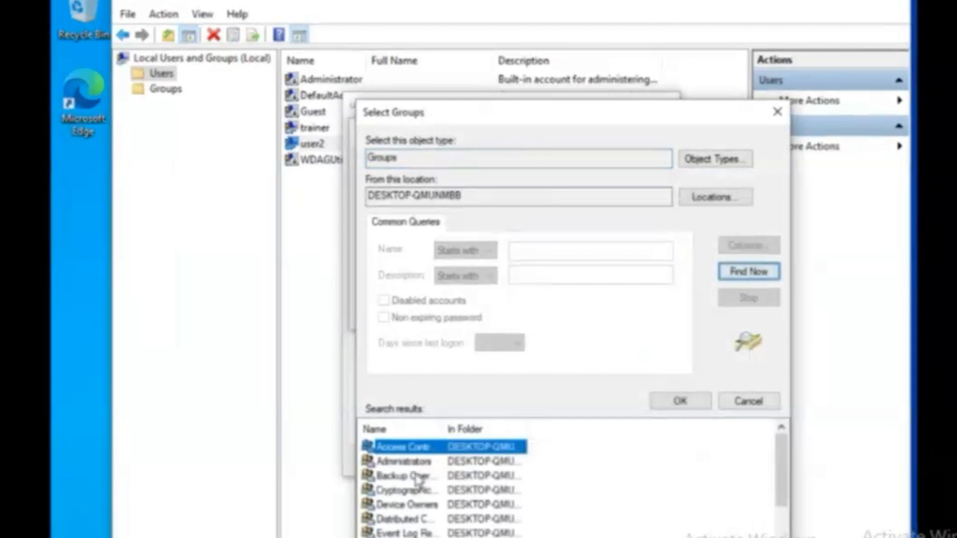
left_click(407, 462)
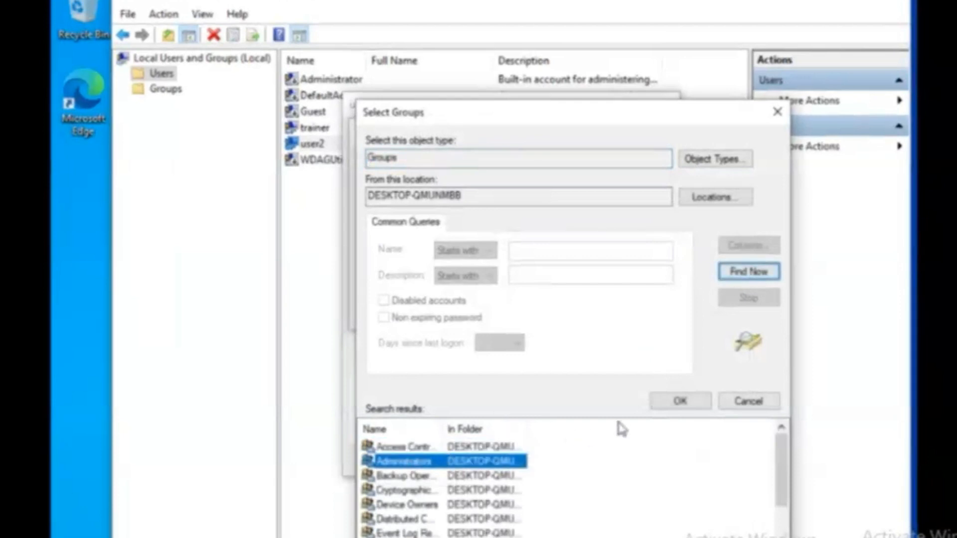
left_click(687, 405)
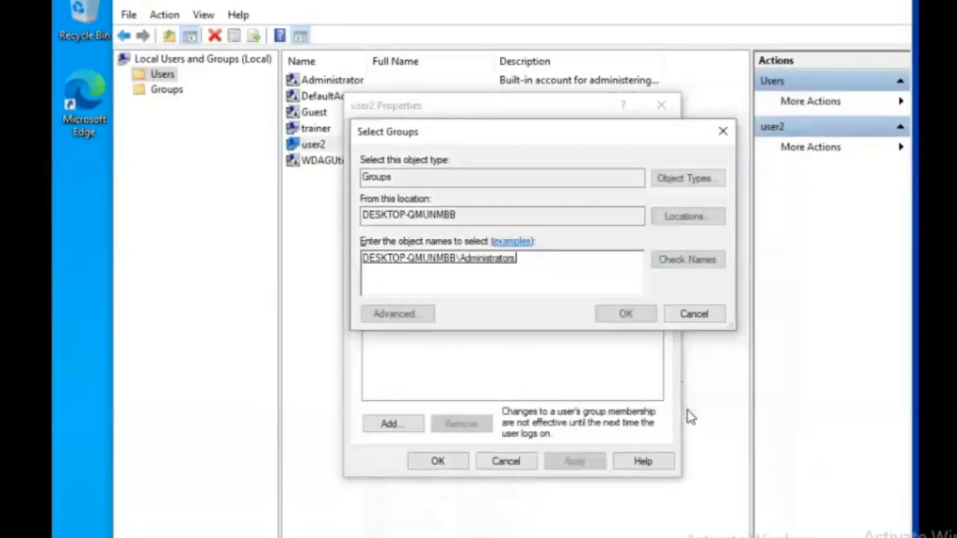
left_click(618, 319)
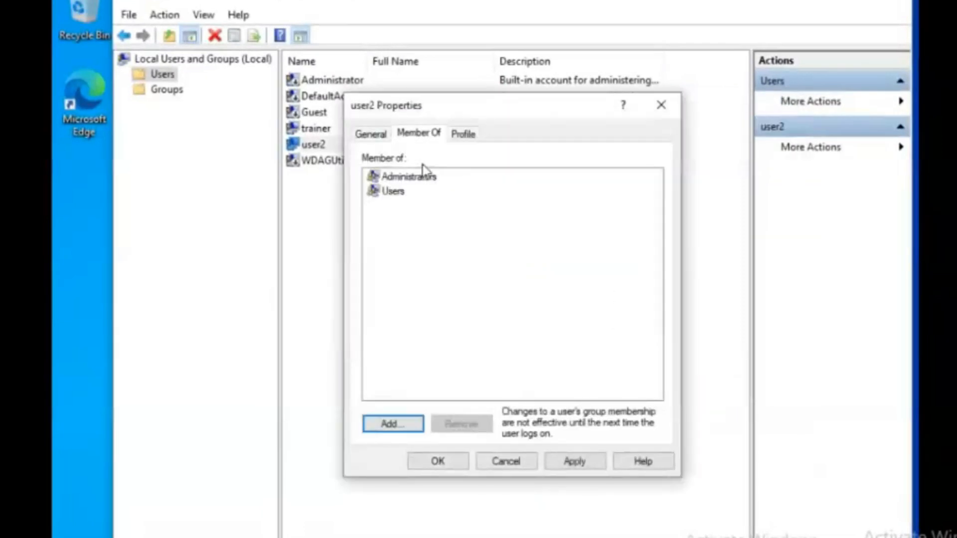
Remove user2 from the Users group and apply the membership change.
left_click(403, 194)
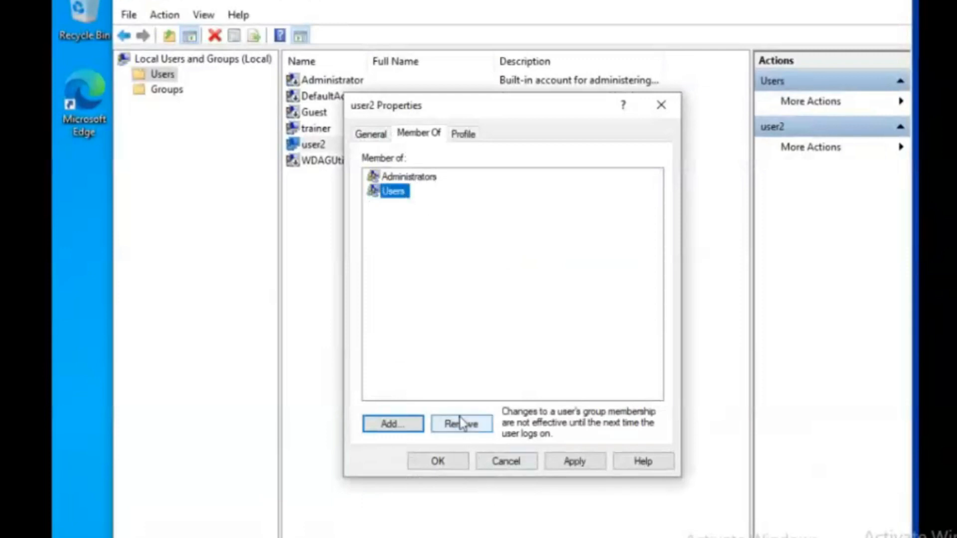
left_click(461, 423)
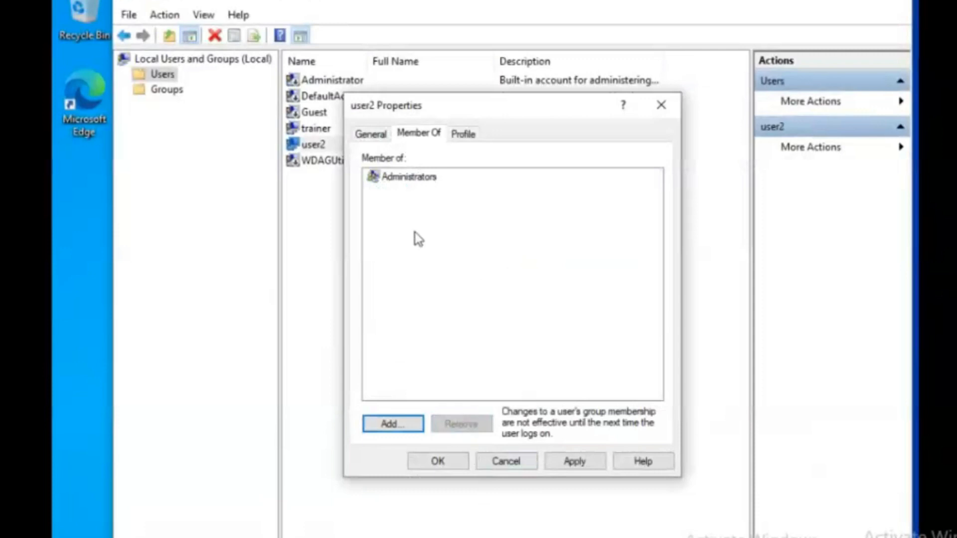
left_click(576, 466)
left_click(438, 461)
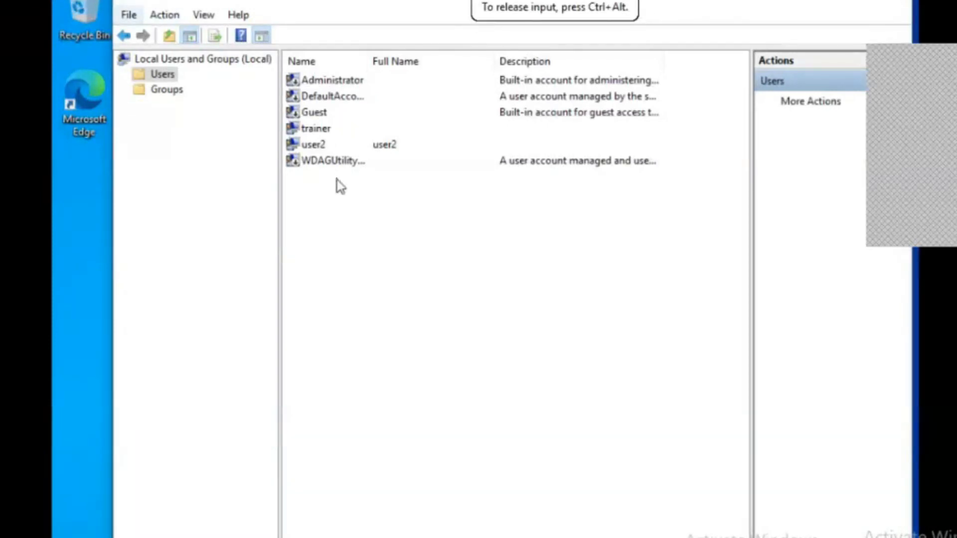
Review user2's Profile, Member Of and General property tabs, then close without changes.
left_click(318, 147)
right_click(319, 147)
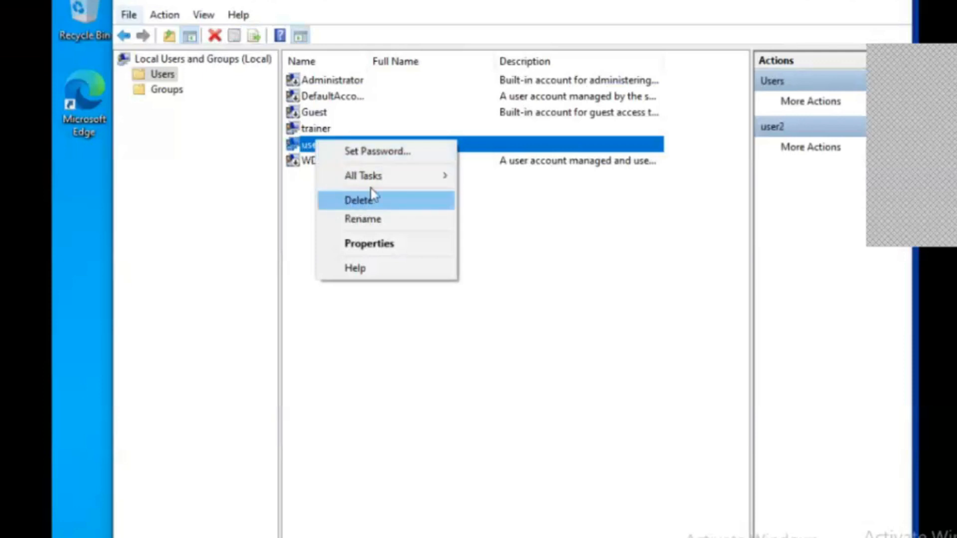
mouse_move(382, 180)
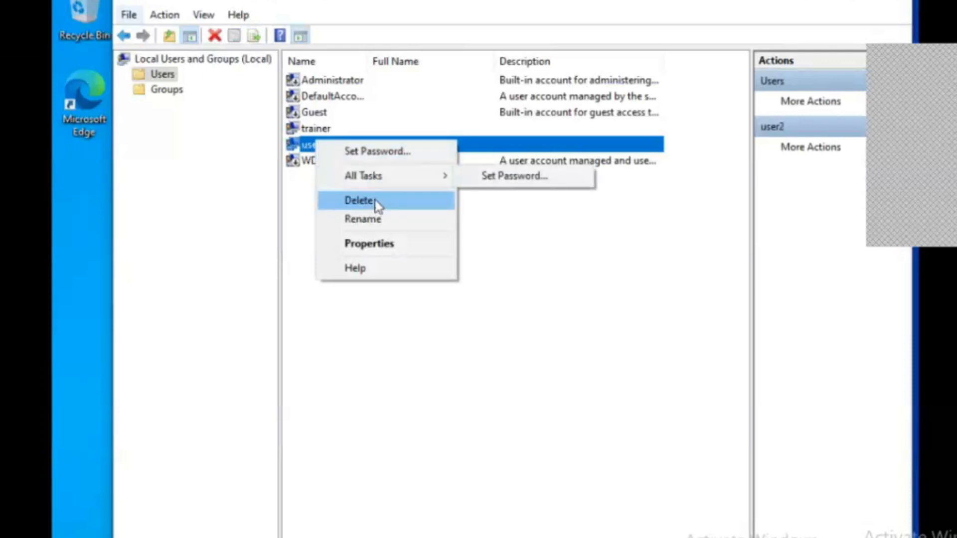
left_click(377, 244)
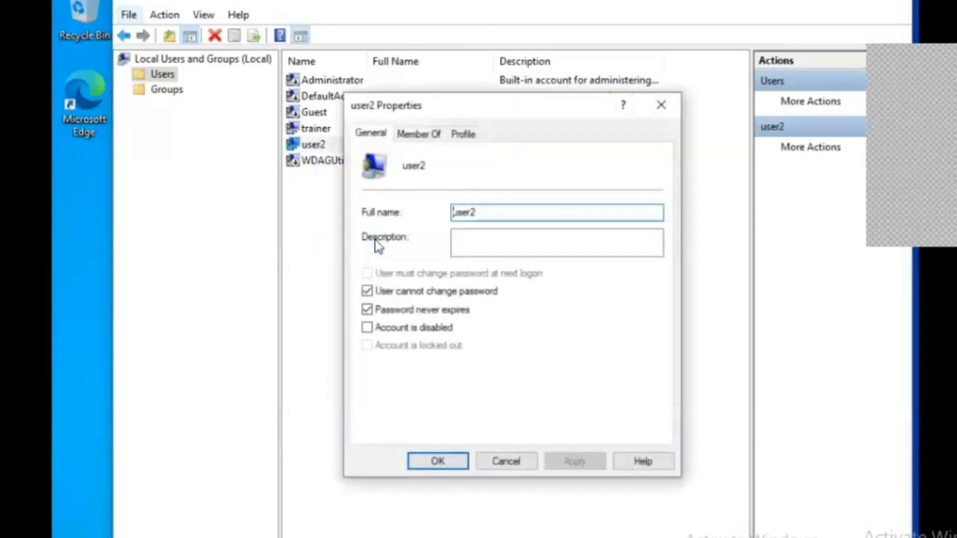
left_click(465, 134)
left_click(429, 135)
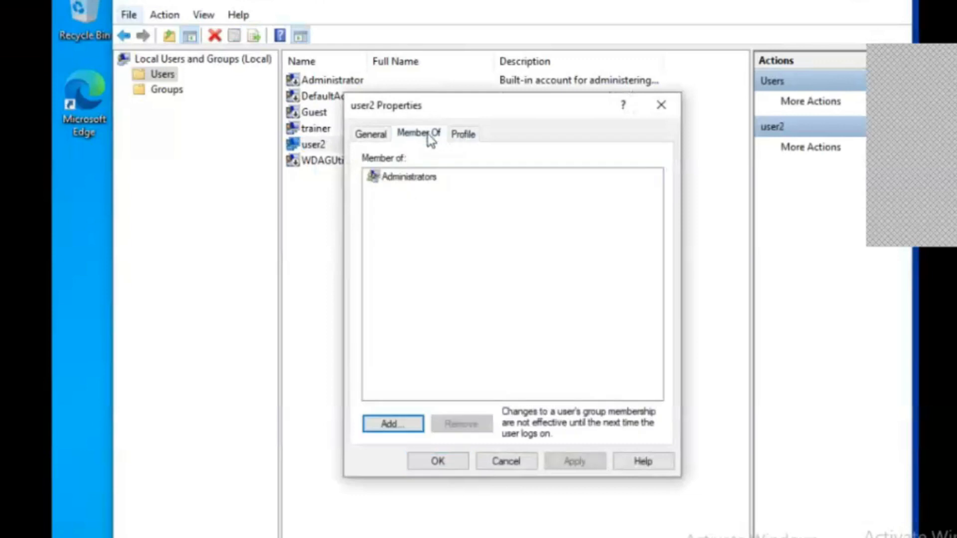
left_click(373, 133)
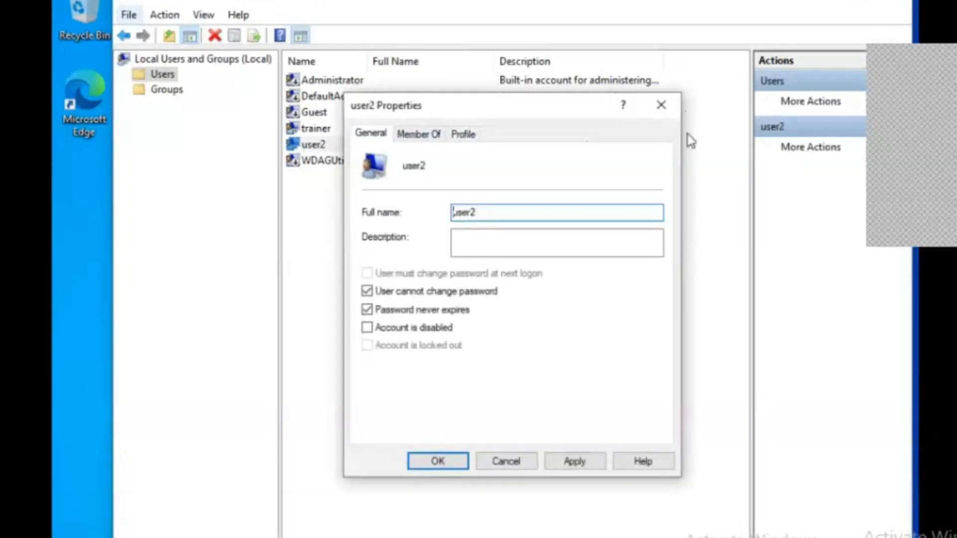
left_click(660, 105)
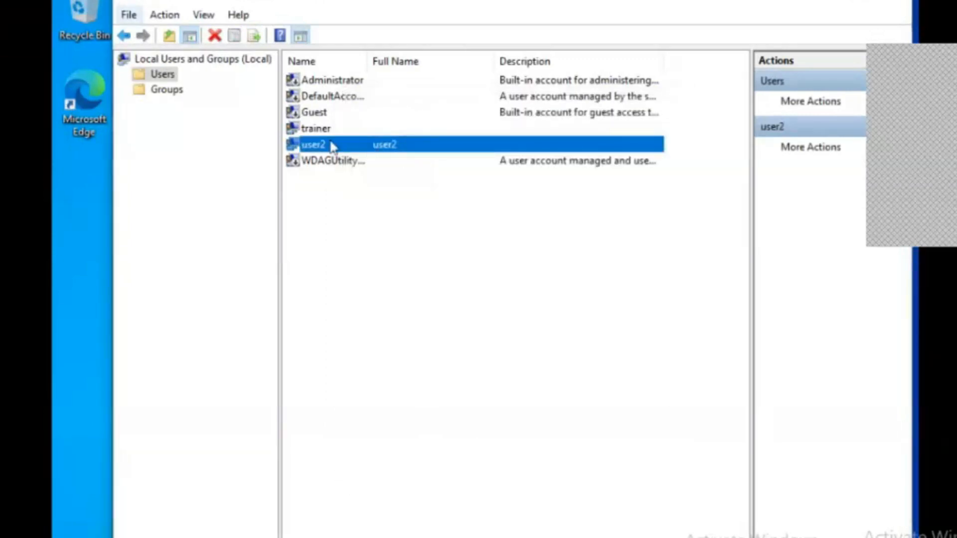
Delete the user2 account, confirming all warnings, and close Local Users and Groups.
right_click(330, 143)
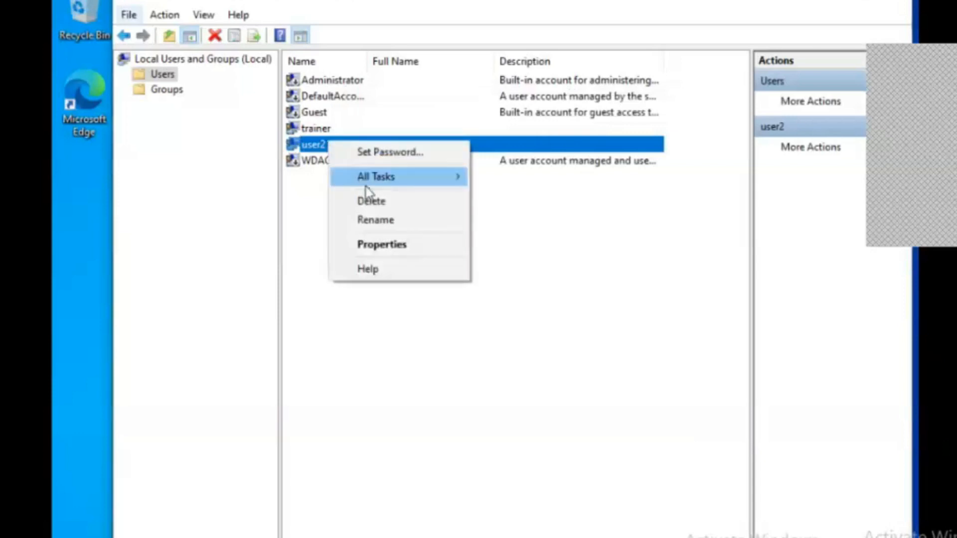
left_click(377, 201)
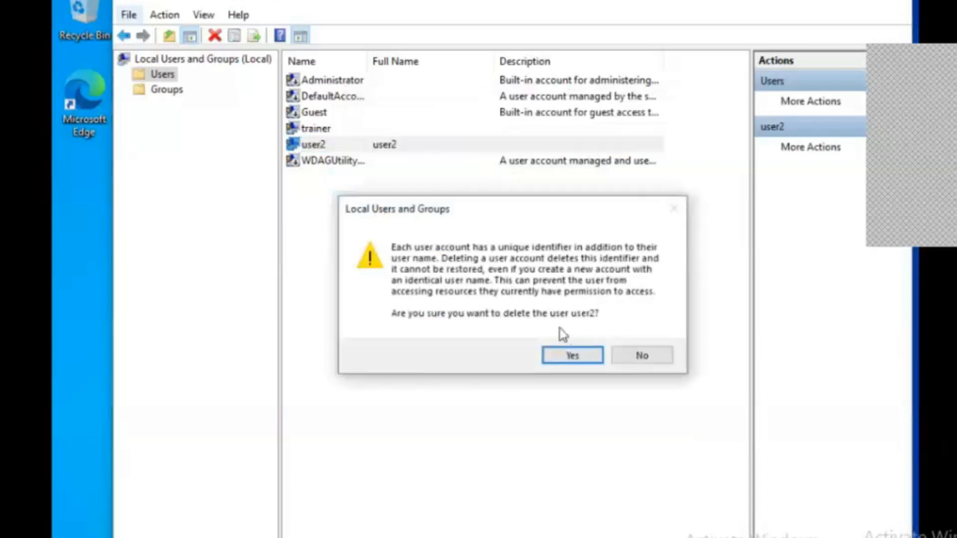
left_click(572, 355)
left_click(563, 344)
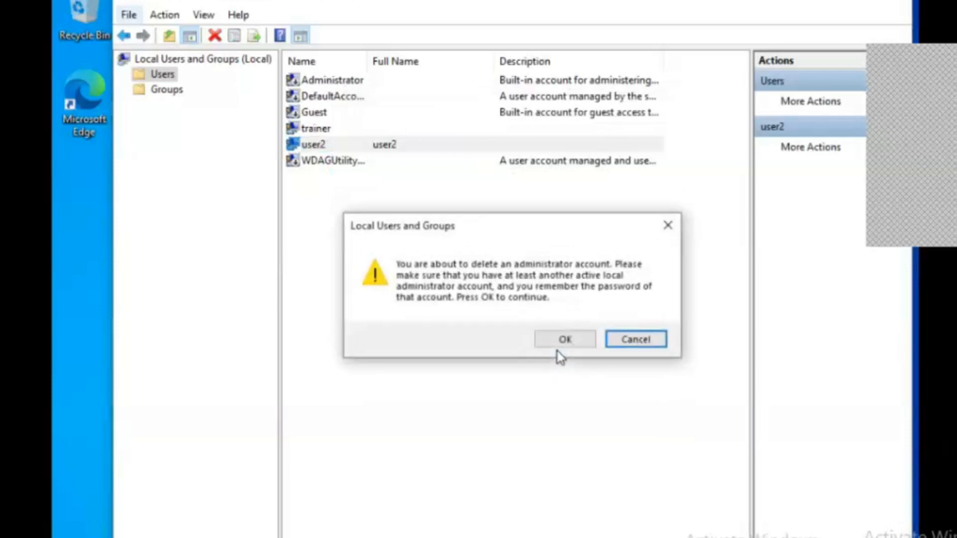
left_click(562, 346)
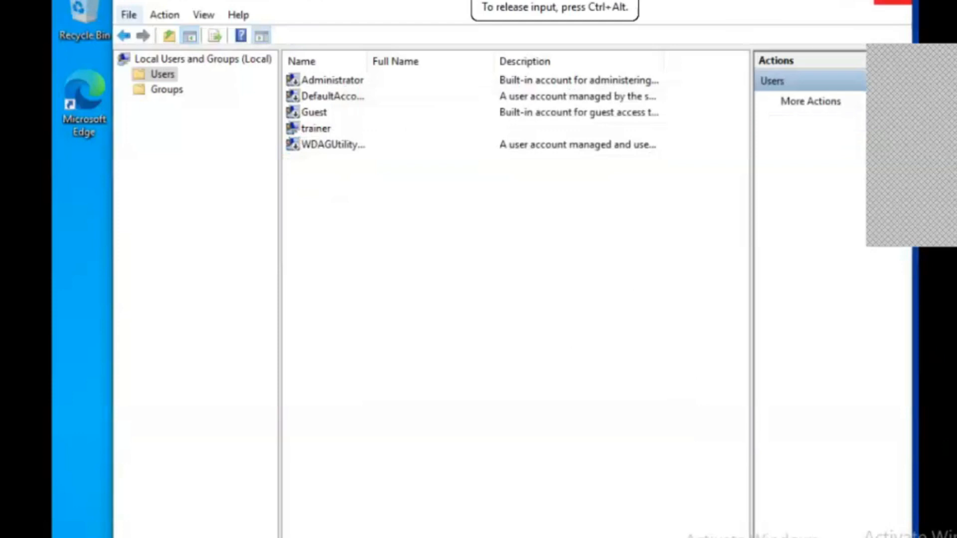
left_click(893, 3)
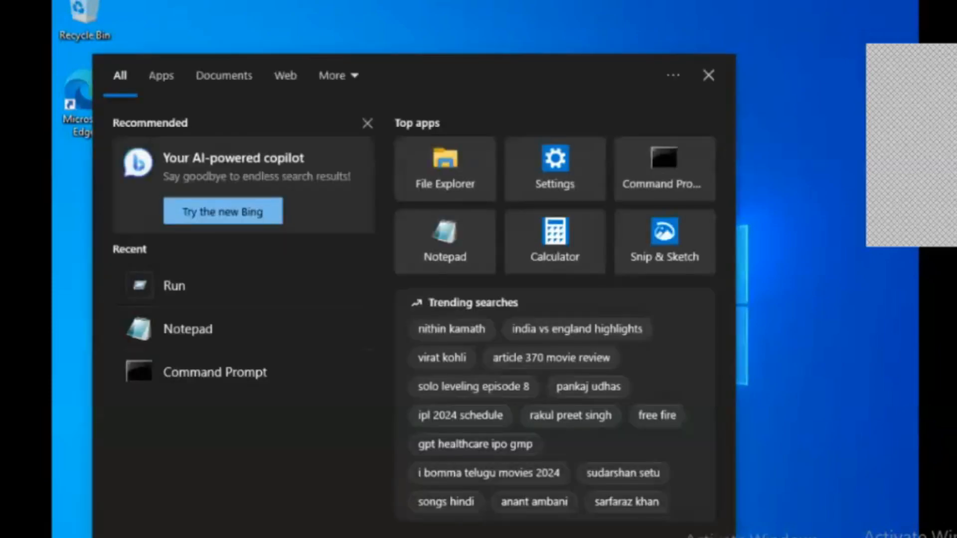
Search 'cmd' and launch Command Prompt as administrator, allowing the UAC prompt.
type("cmd")
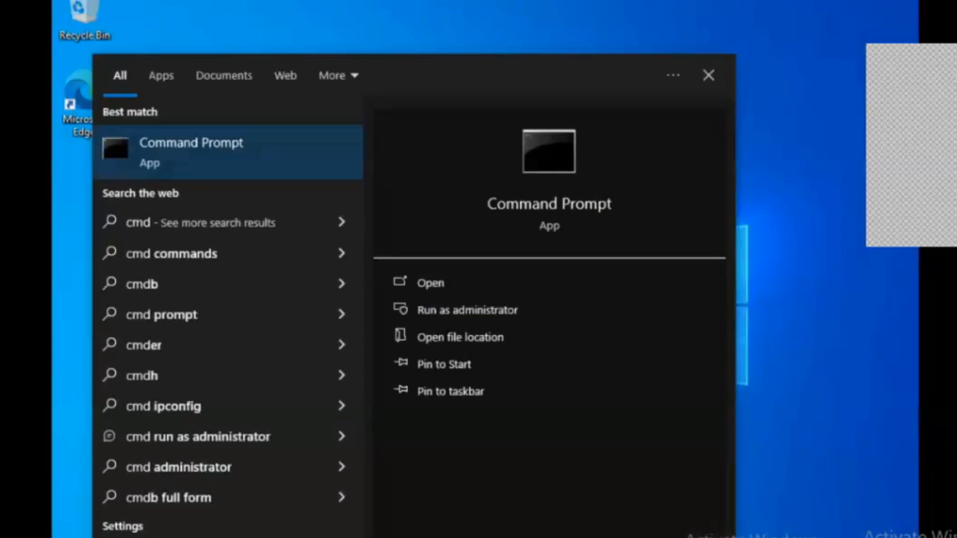
left_click(447, 310)
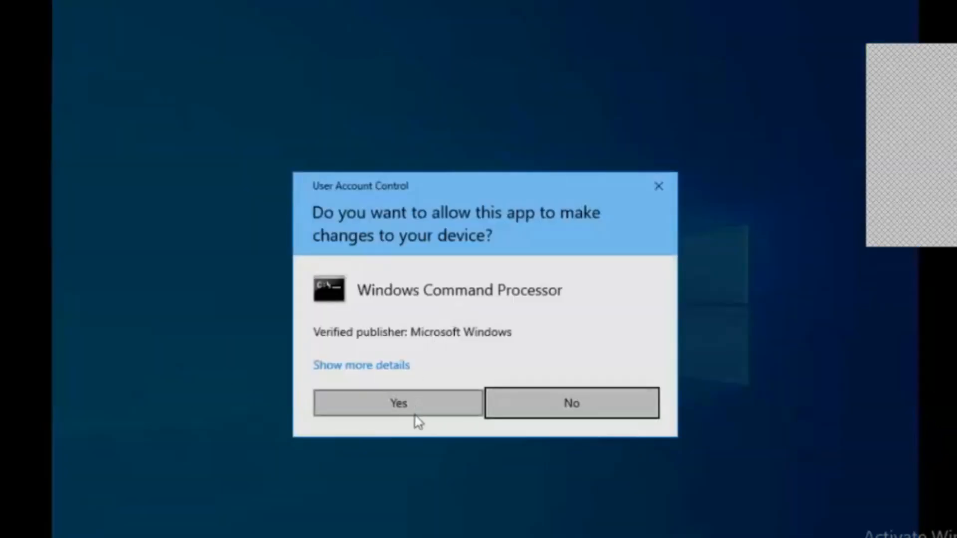
left_click(416, 419)
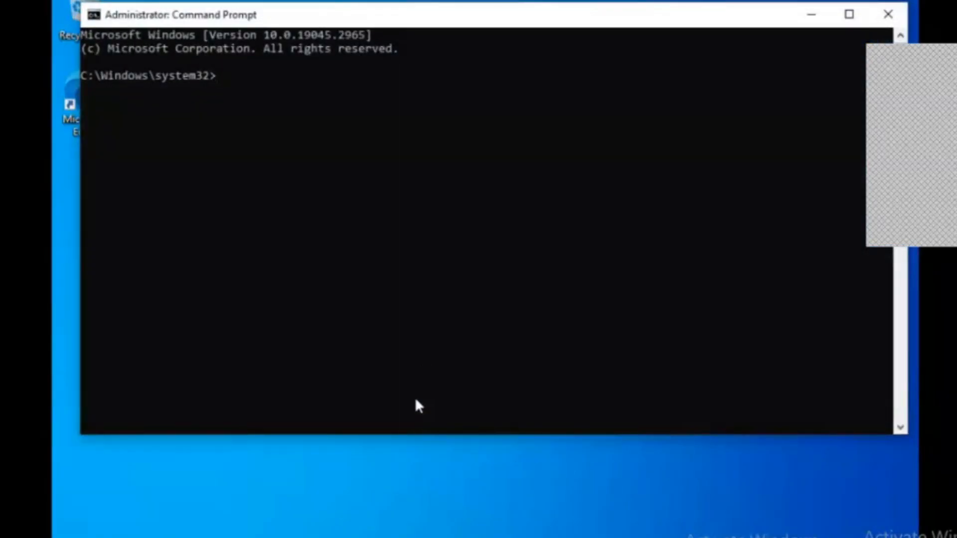
Run 'net user' in the elevated Command Prompt to list local accounts.
left_click(571, 191)
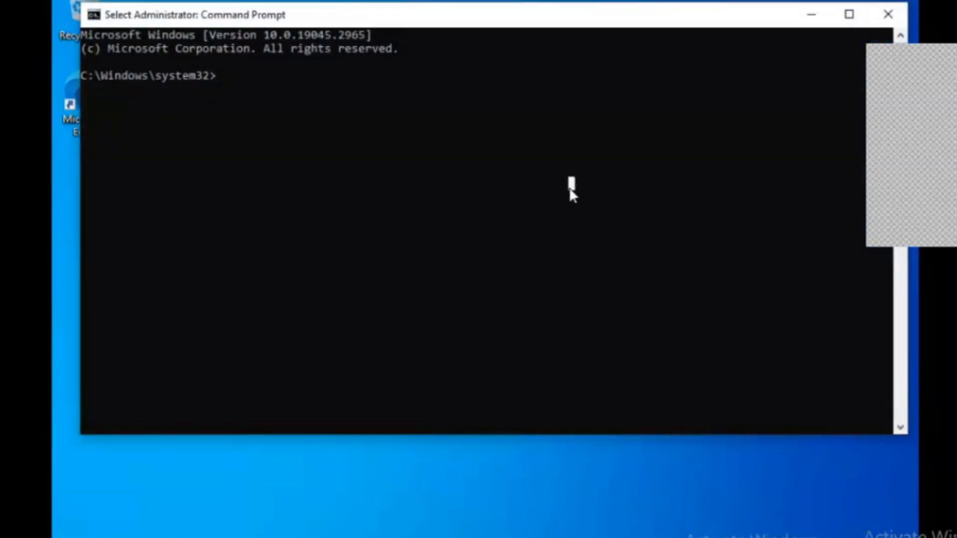
type("net user")
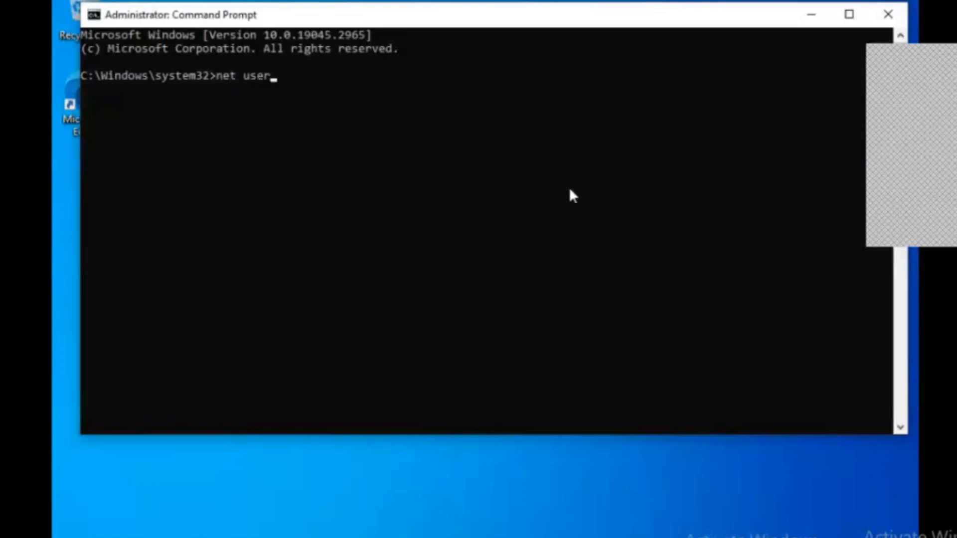
key("Return")
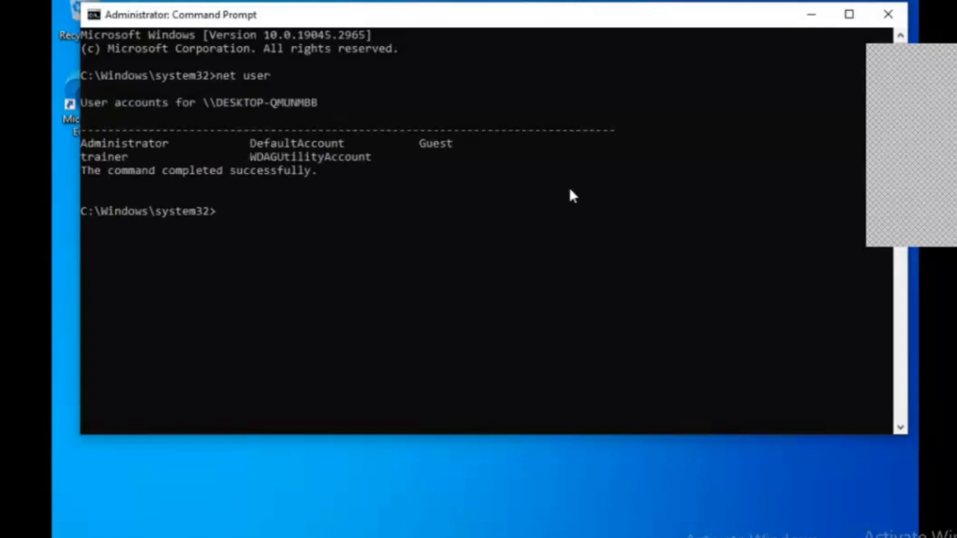
Highlight Administrator, DefaultAccount, Guest, trainer and WDAGUtilityAccount, then start typing 'net user /add user3'.
left_click_drag(172, 145, 102, 144)
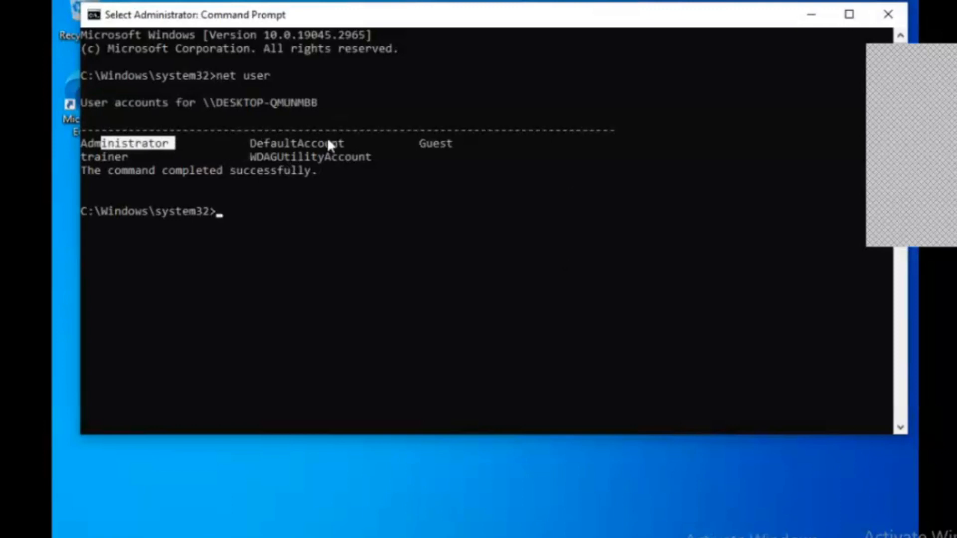
left_click_drag(327, 140, 301, 141)
left_click_drag(395, 146, 434, 148)
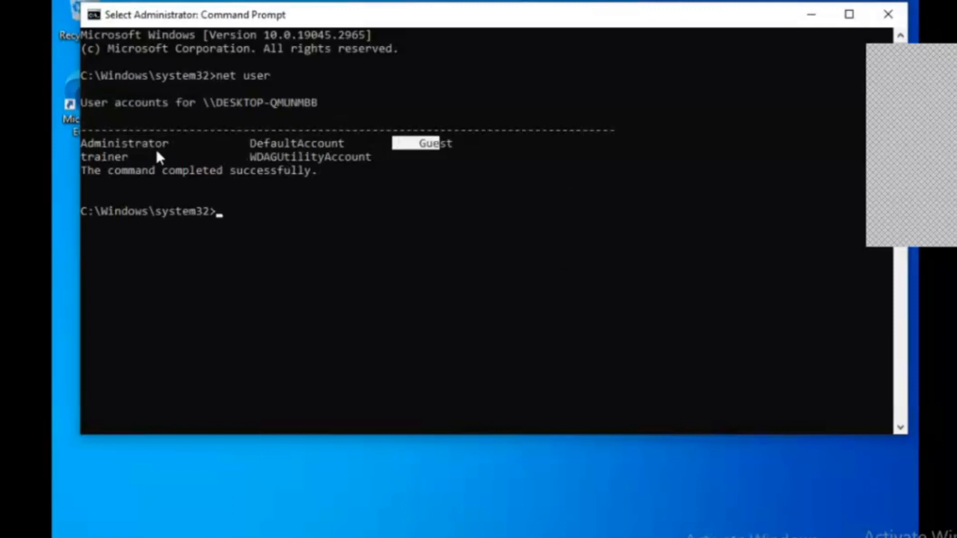
left_click_drag(145, 155, 95, 157)
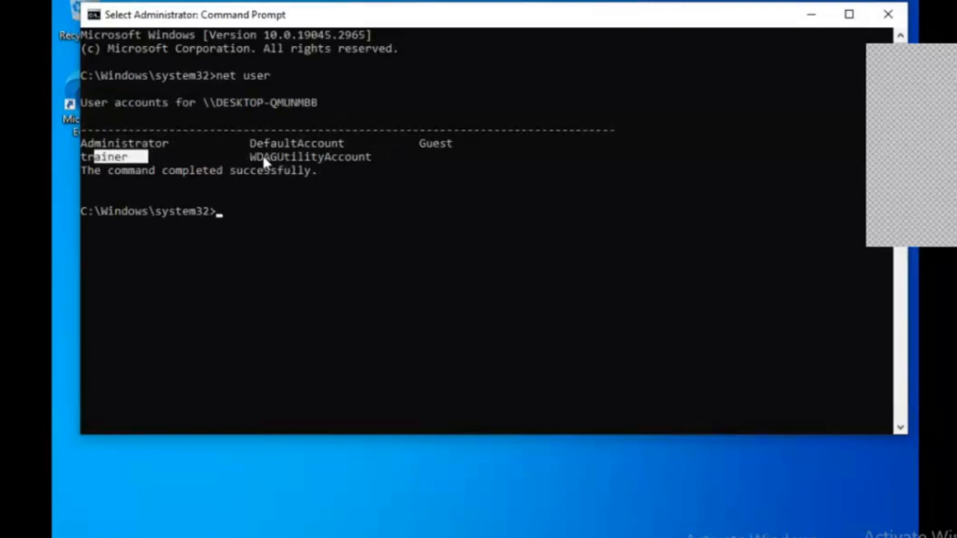
left_click_drag(274, 155, 332, 157)
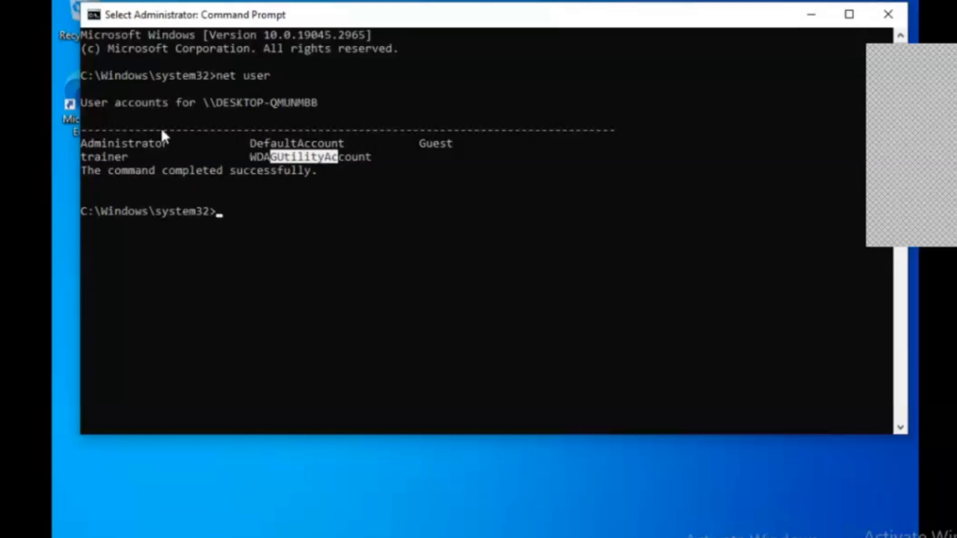
left_click_drag(271, 216, 277, 223)
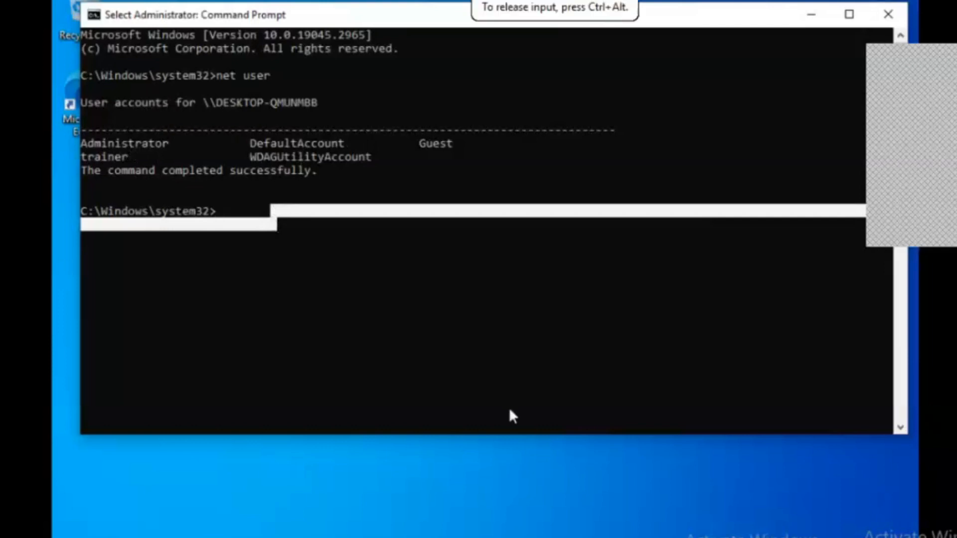
left_click(390, 254)
type("net user")
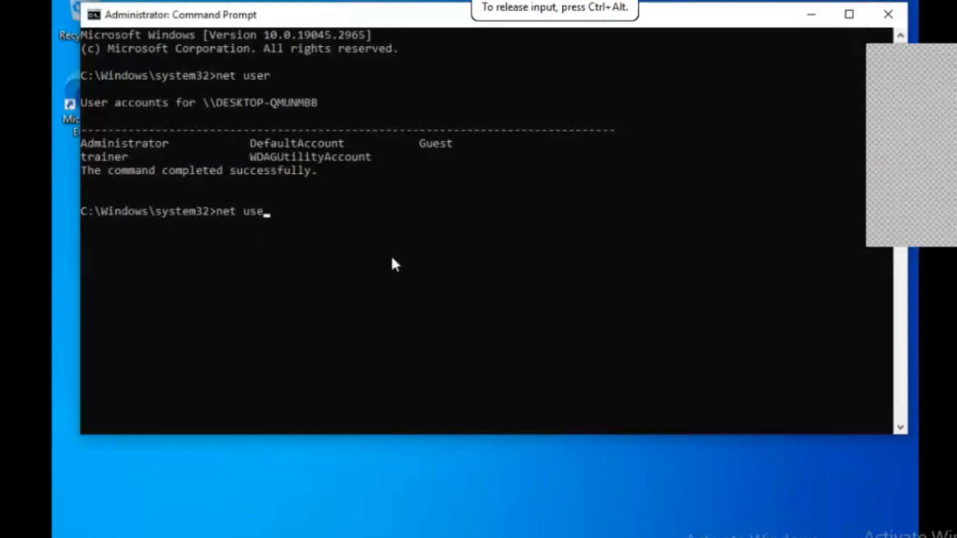
type(" /add user3")
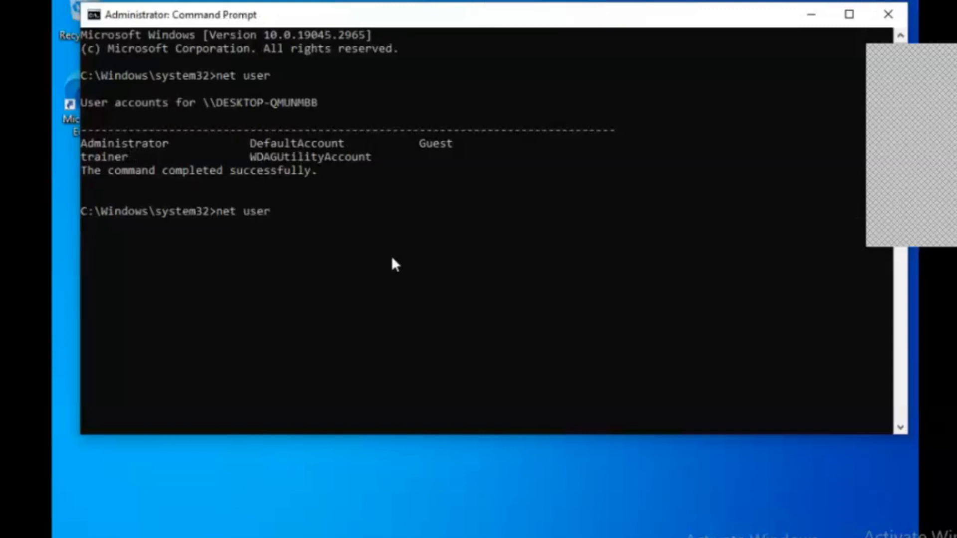
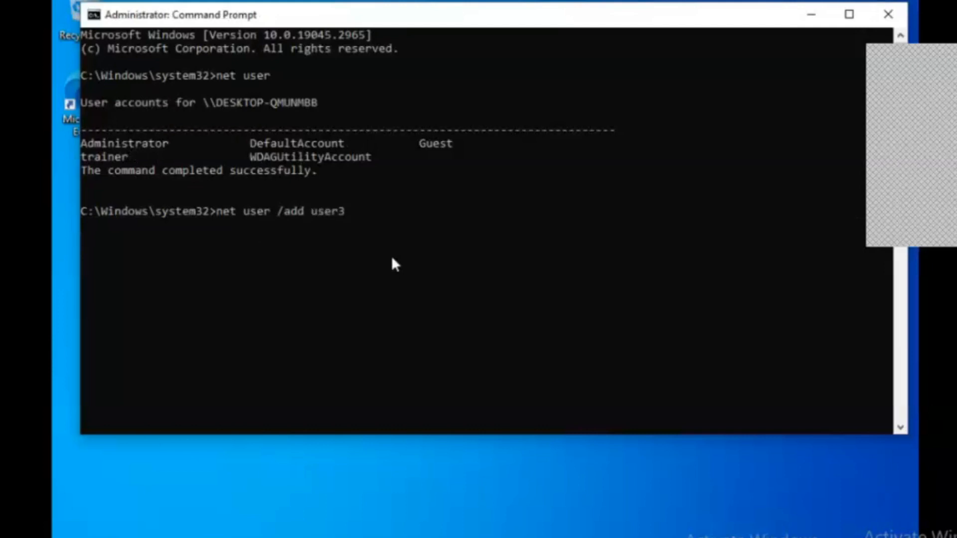
Run 'net user /add user3', rerun 'net user' and highlight user3 in the account list.
key("Return")
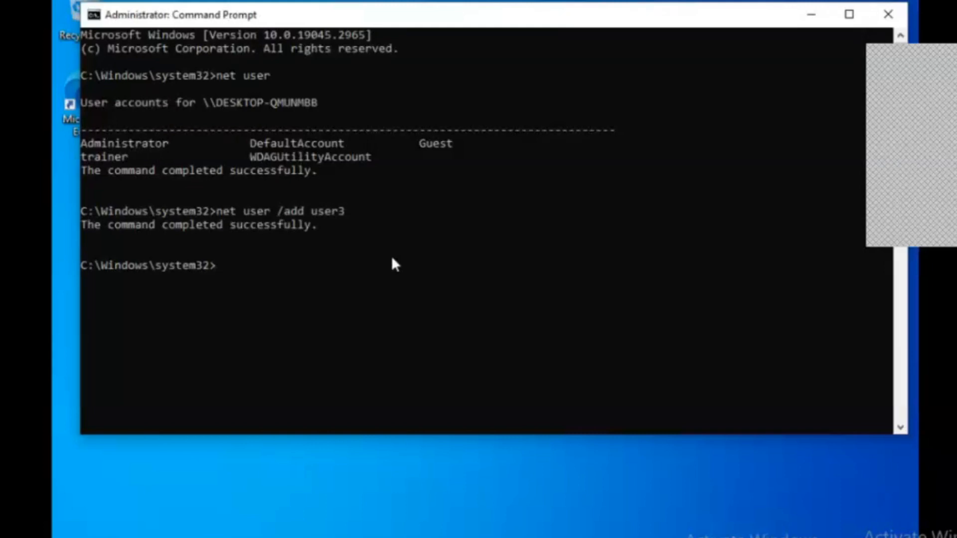
key("Up")
key("BackSpace")
key("BackSpace")
key("BackSpace")
key("BackSpace")
key("BackSpace")
key("BackSpace")
key("BackSpace")
key("BackSpace")
key("BackSpace")
key("BackSpace")
key("BackSpace")
key("Return")
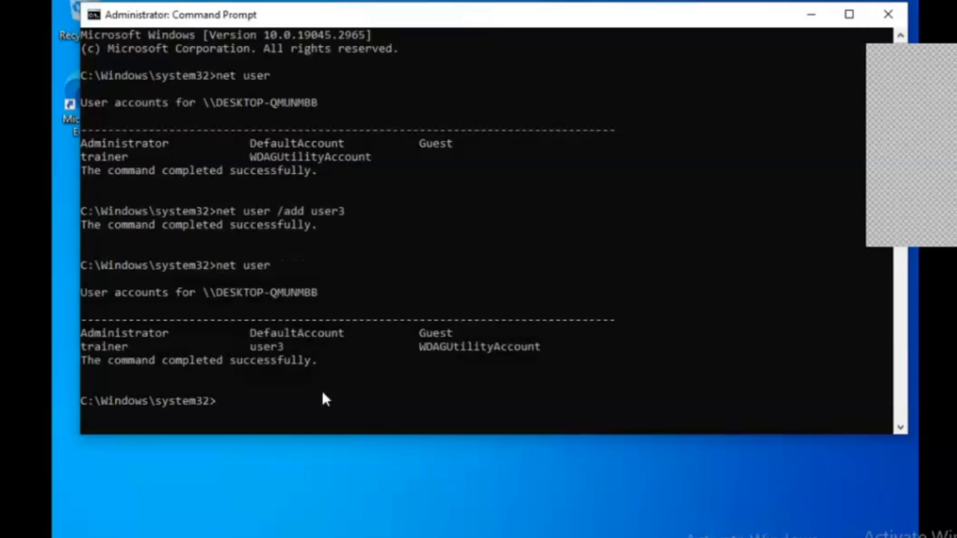
left_click_drag(295, 345, 237, 345)
left_click(246, 399)
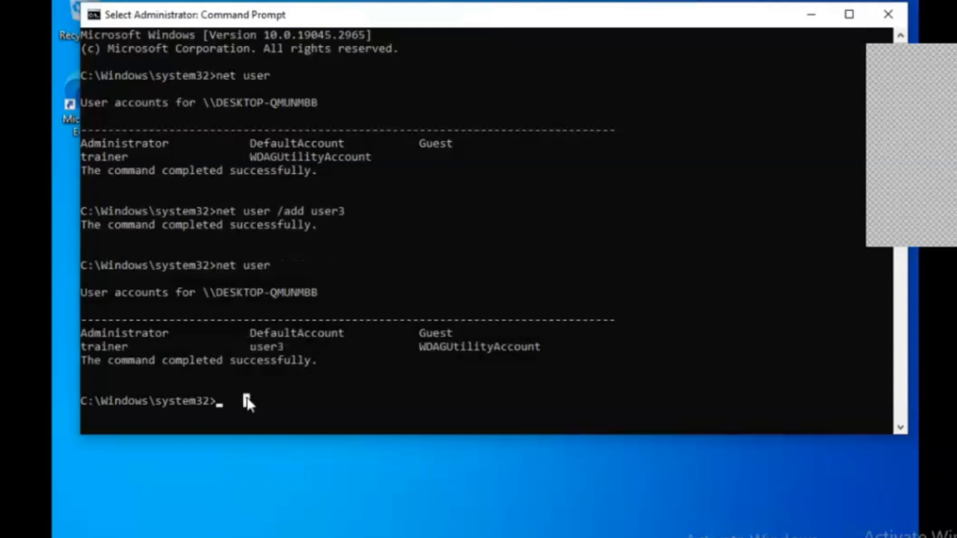
Run 'net user user3 *' and enter the new password, then retype it to confirm.
type("ne")
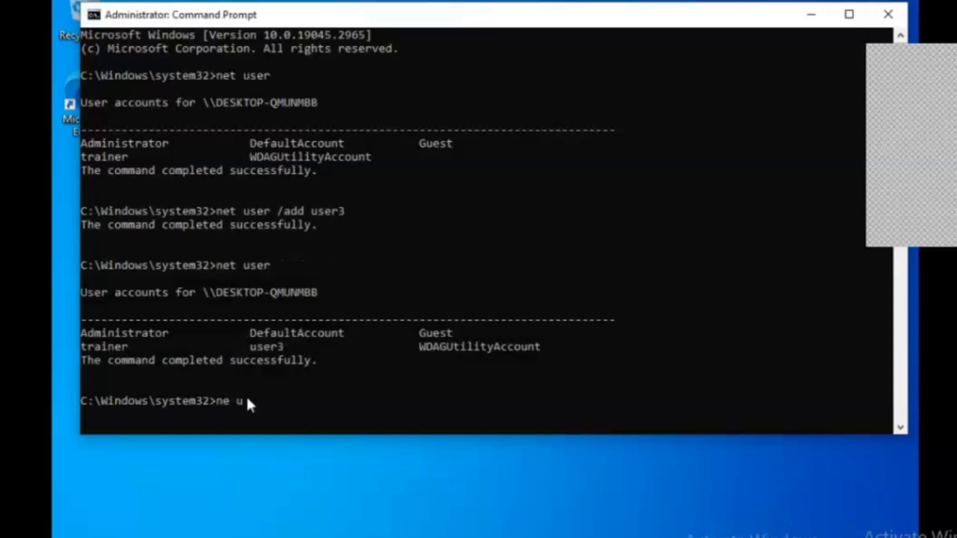
type("t user user3 *")
key("Return")
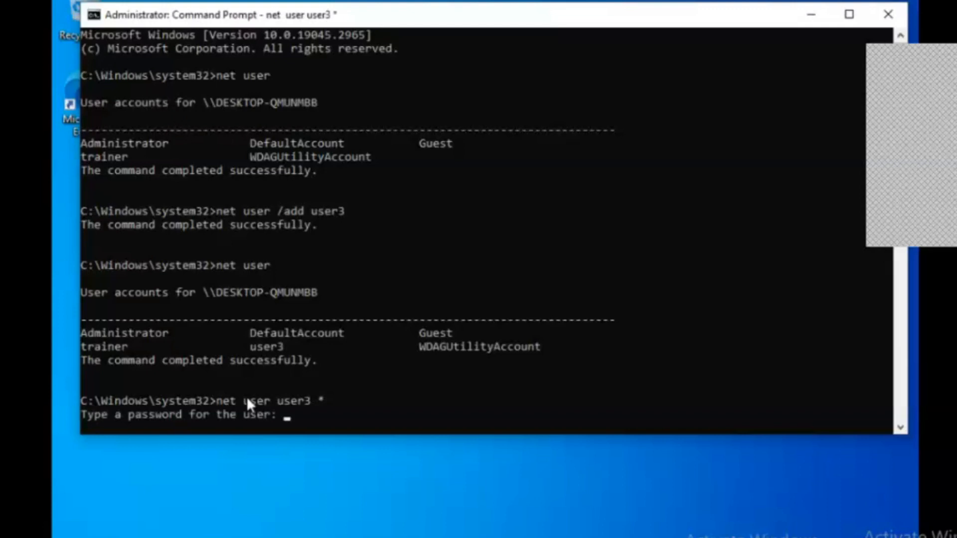
key("Return")
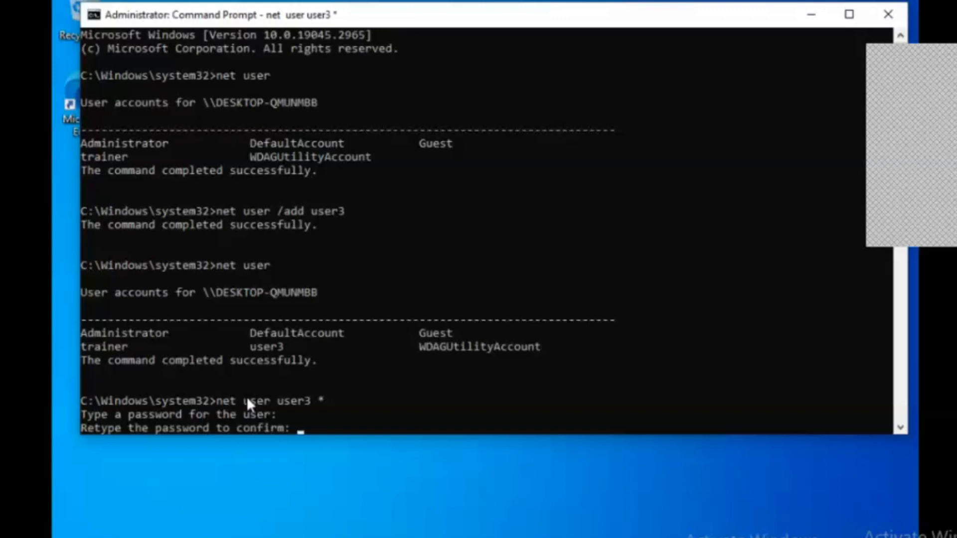
key("Return")
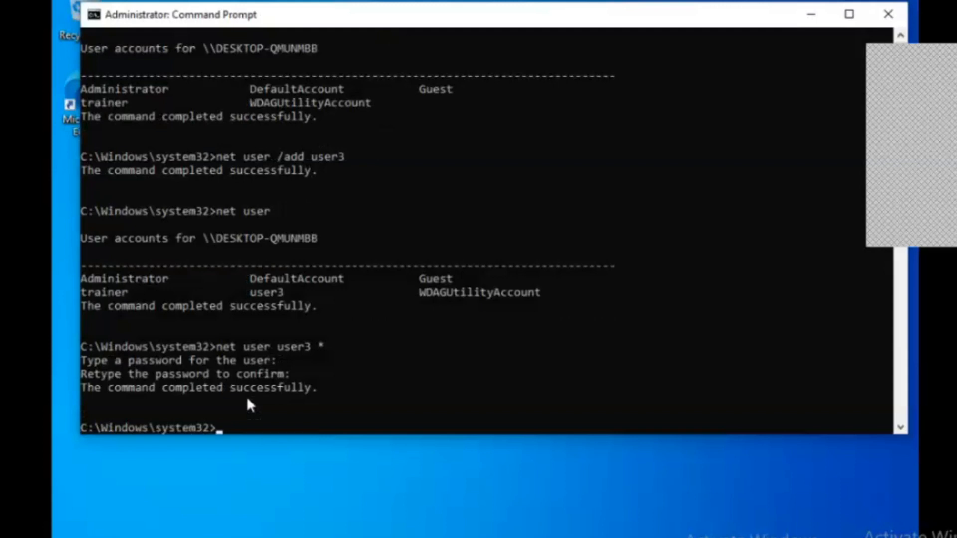
Remove user3 with 'net user /del user3', then maximize the console and scroll to the top.
type("net user /del")
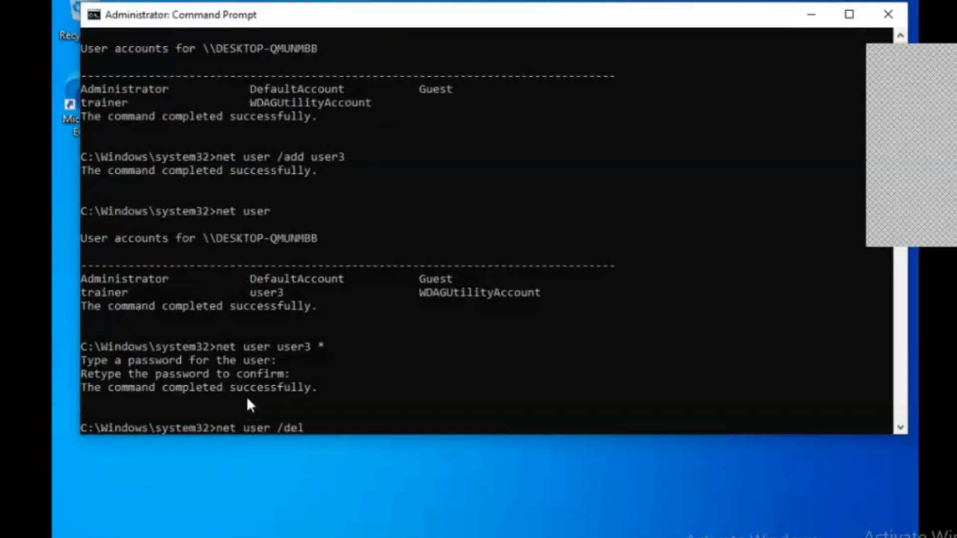
type(" user3")
key("Return")
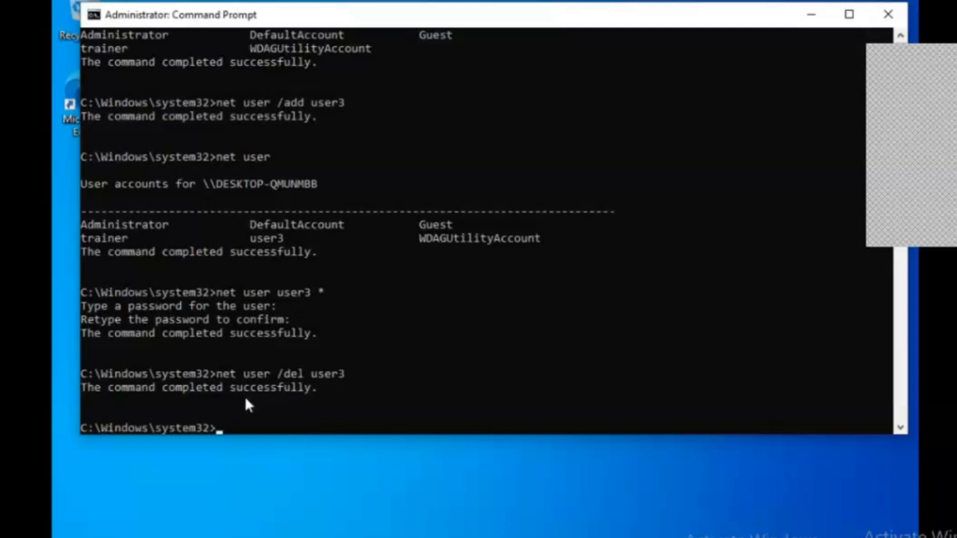
left_click(849, 15)
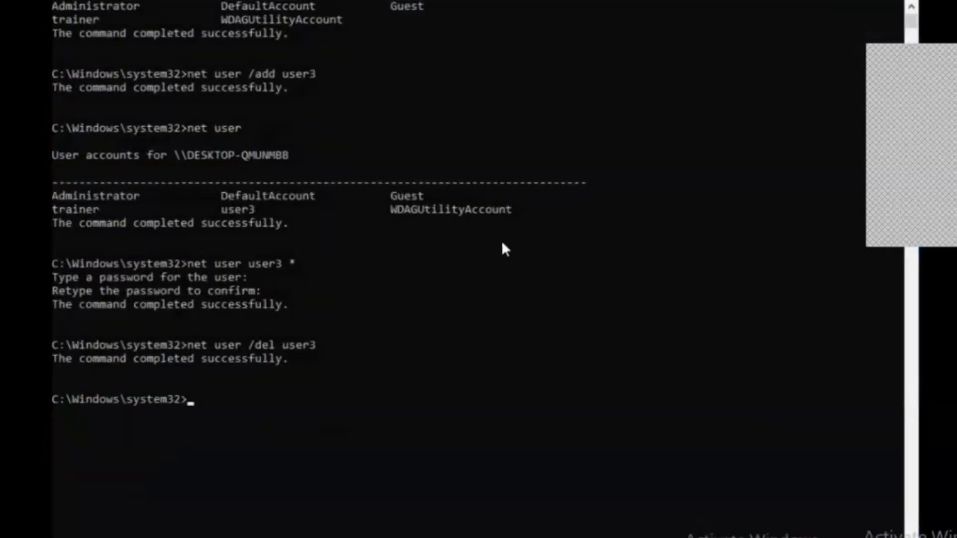
scroll(503, 247, "up", 3)
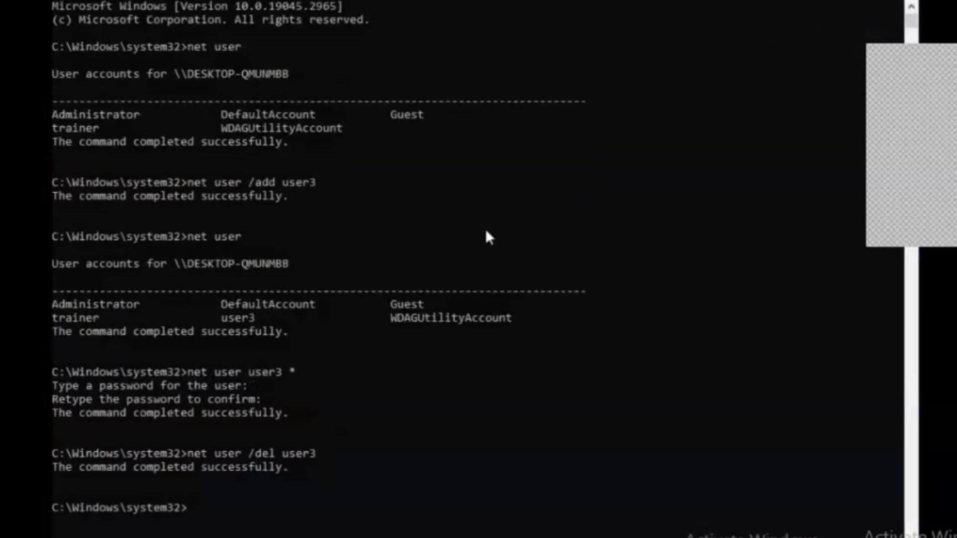